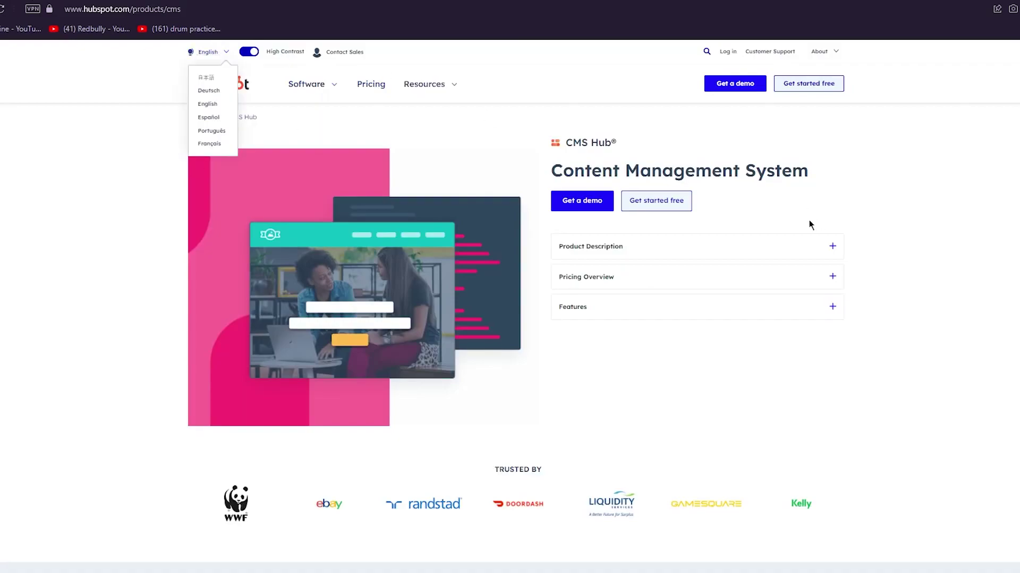
# Select the CMS Hub page's URL in the address bar so it can be replaced.
pyautogui.click(353, 3)
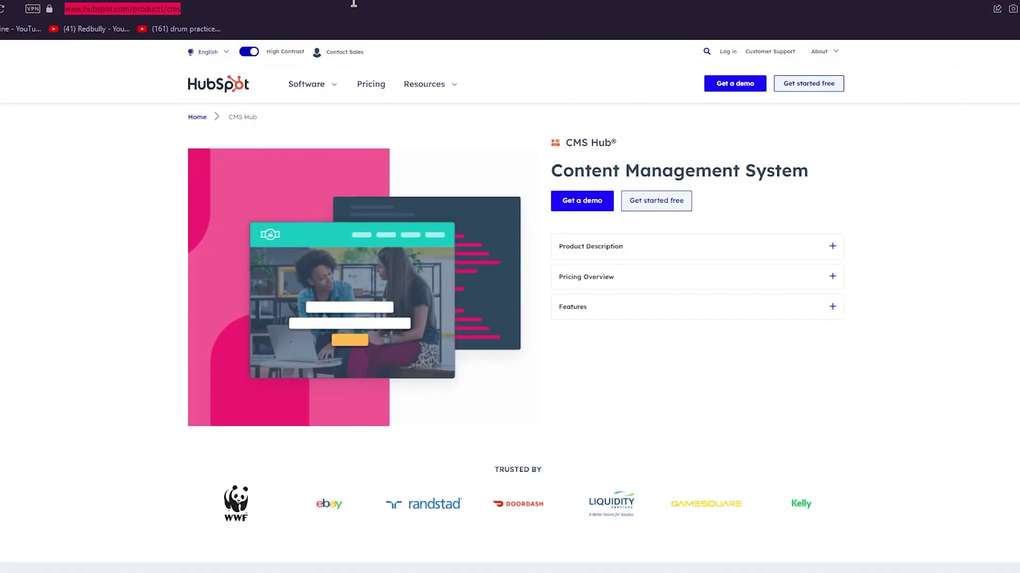
pyautogui.write('www.web')
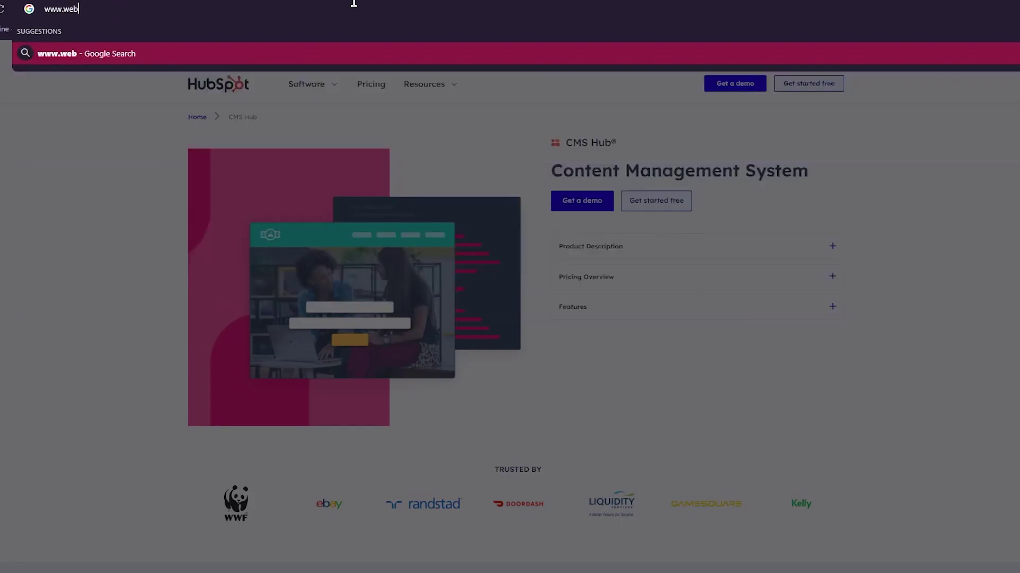
pyautogui.write('siteworldme')
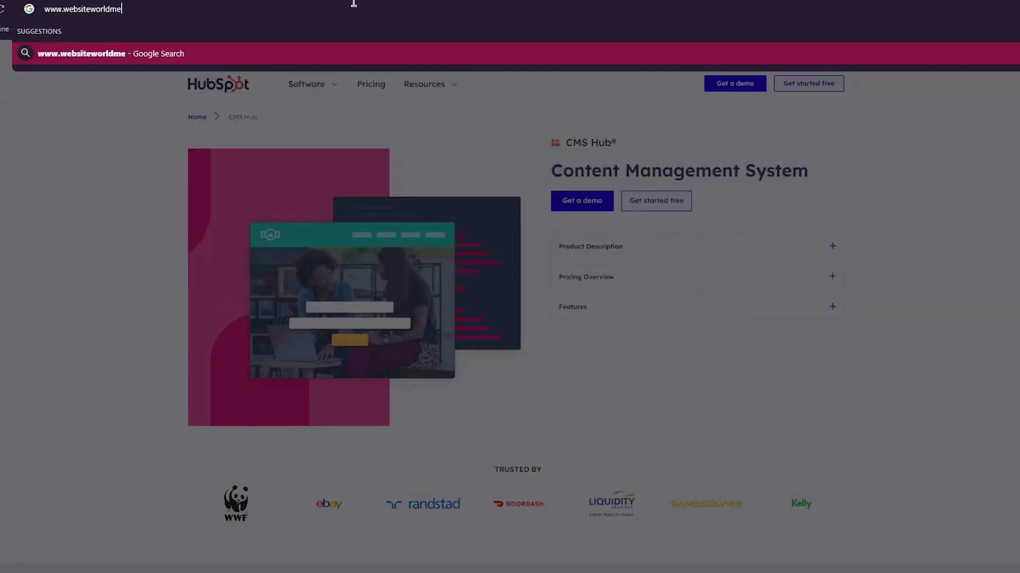
pyautogui.write('dia.com/hu')
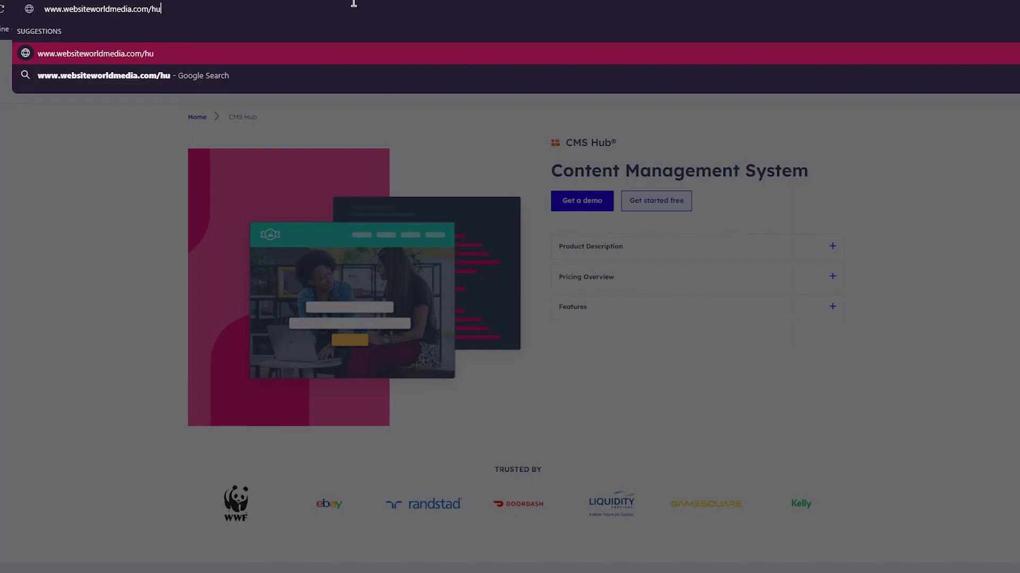
pyautogui.write('bspot')
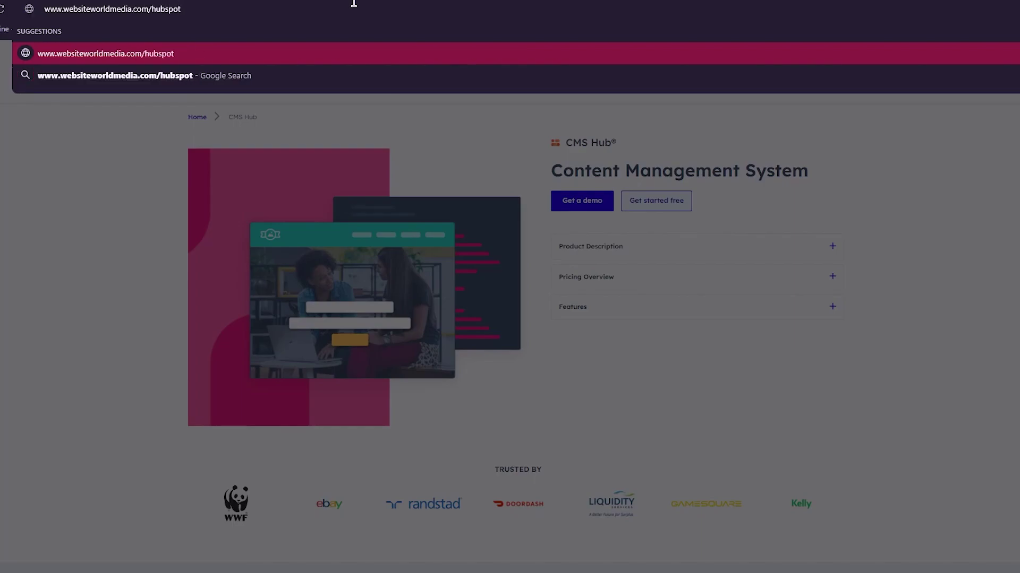
pyautogui.press('Return')
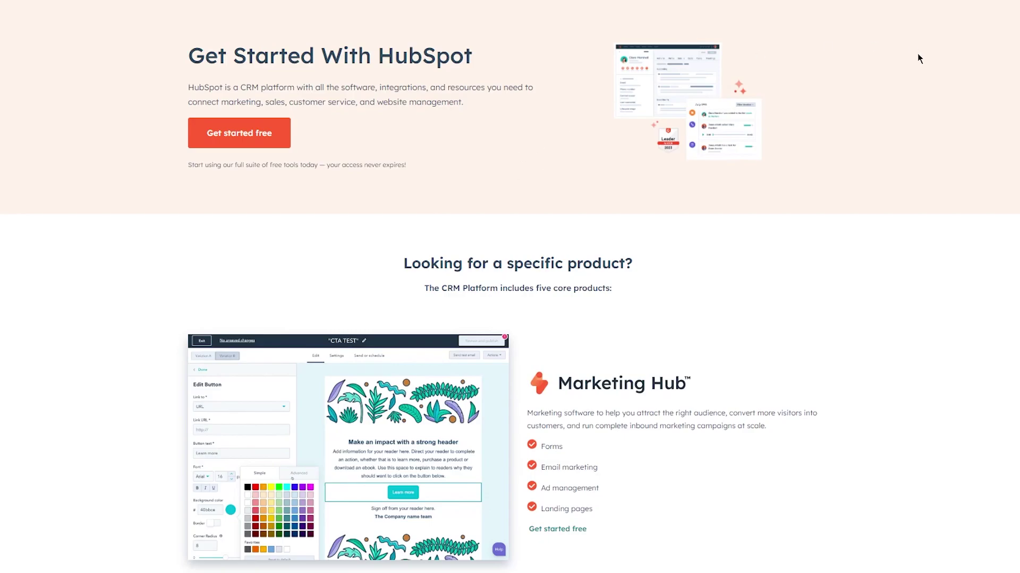
pyautogui.moveTo(181, 54); pyautogui.dragTo(465, 109)
pyautogui.click(465, 110)
pyautogui.scroll(-15, 547, 217)
pyautogui.scroll(12, 151, 111)
pyautogui.scroll(-2, 418, 280)
pyautogui.scroll(2, 421, 219)
pyautogui.scroll(-3, 277, 249)
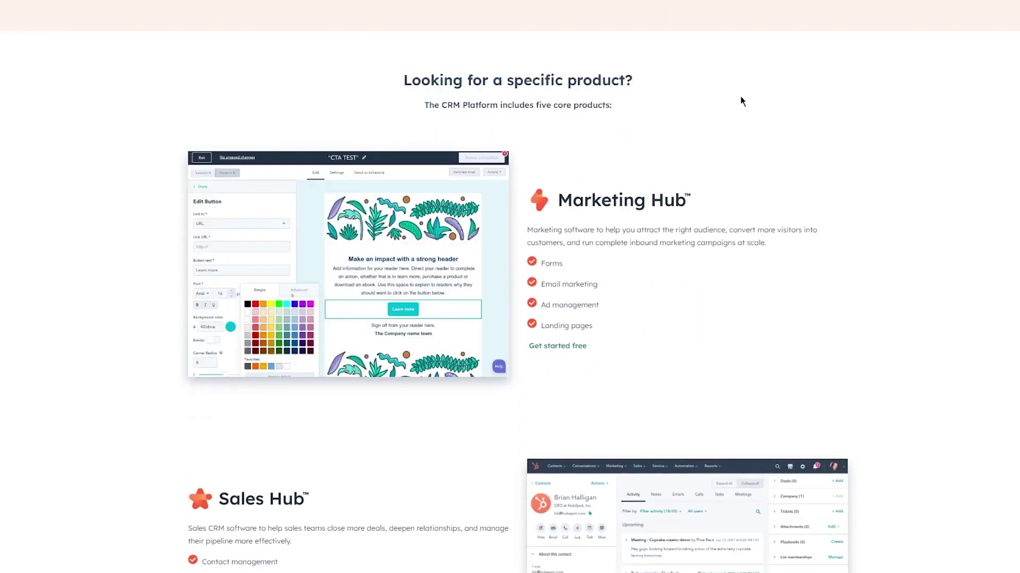
pyautogui.moveTo(390, 85); pyautogui.dragTo(710, 130)
pyautogui.click(667, 120)
pyautogui.scroll(-2, 80, 124)
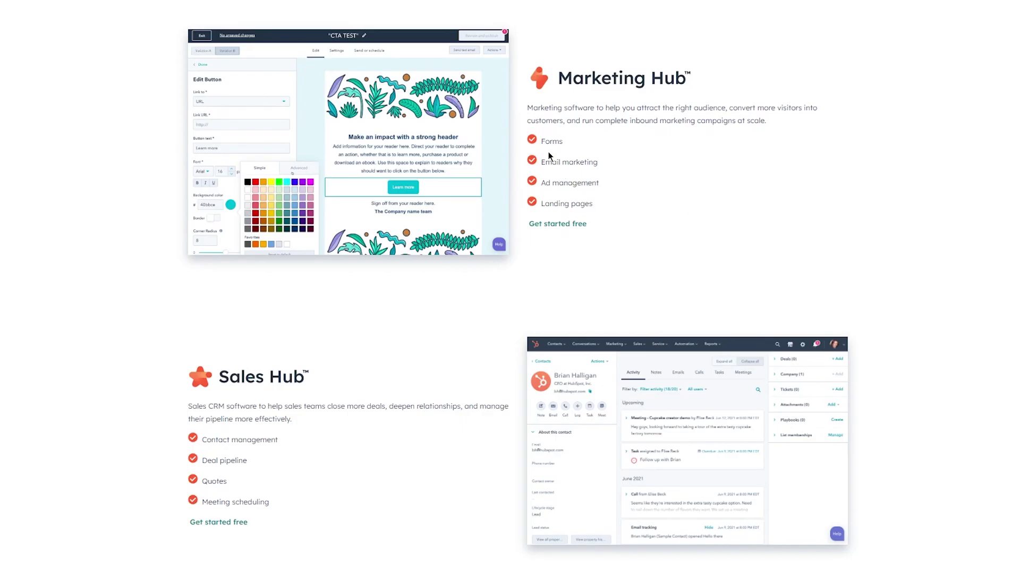
pyautogui.scroll(-5, 190, 173)
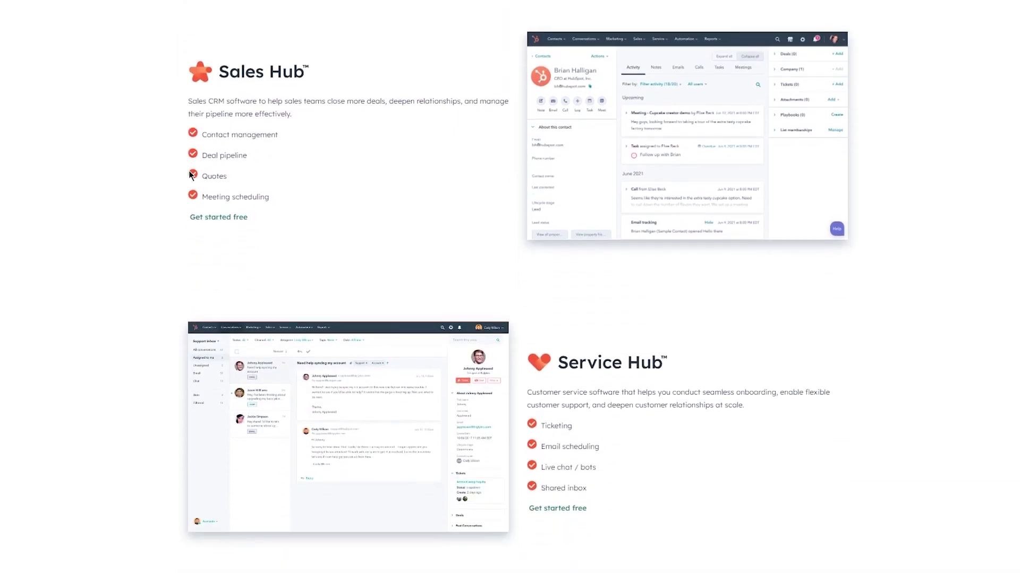
pyautogui.moveTo(170, 85); pyautogui.dragTo(447, 192)
pyautogui.click(357, 182)
pyautogui.moveTo(129, 101); pyautogui.dragTo(281, 195)
pyautogui.click(334, 186)
pyautogui.moveTo(183, 107); pyautogui.dragTo(360, 186)
pyautogui.click(360, 186)
pyautogui.moveTo(196, 129); pyautogui.dragTo(274, 199)
pyautogui.click(346, 205)
pyautogui.moveTo(212, 189); pyautogui.dragTo(315, 206)
pyautogui.click(365, 205)
pyautogui.scroll(-5, 110, 171)
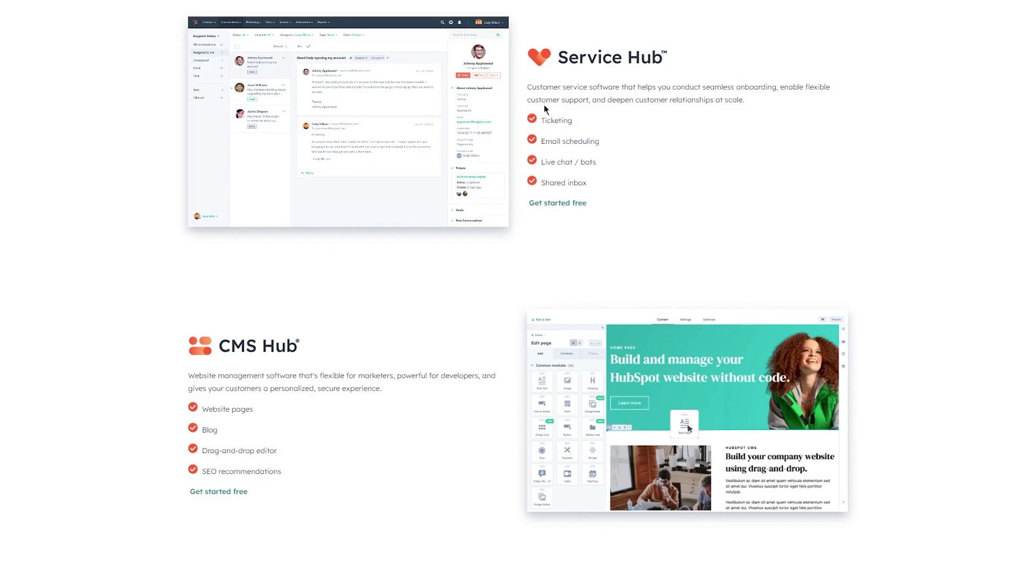
pyautogui.scroll(-5, 194, 236)
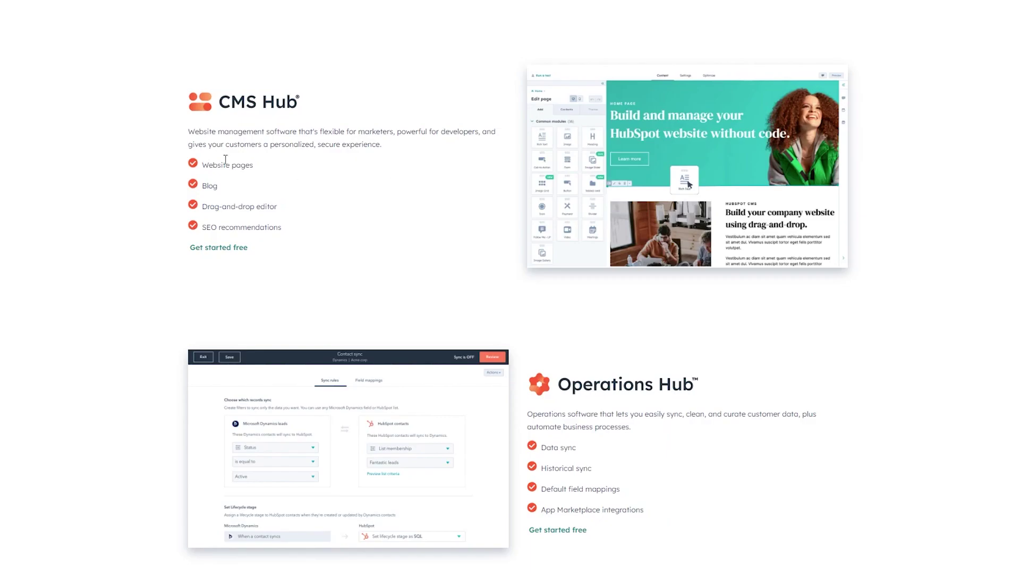
pyautogui.moveTo(202, 165); pyautogui.dragTo(387, 157)
pyautogui.click(382, 158)
pyautogui.scroll(-10, 342, 205)
pyautogui.scroll(13, 374, 207)
pyautogui.moveTo(304, 212); pyautogui.dragTo(507, 378)
pyautogui.click(507, 379)
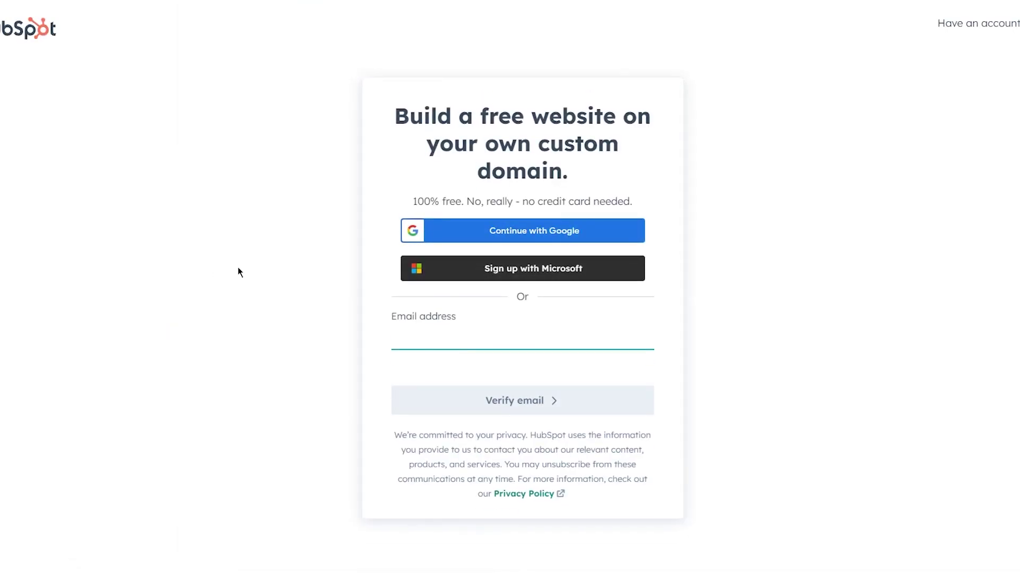
# Paste the temporary e-mail address into the Email field and submit it for verification.
pyautogui.moveTo(391, 108); pyautogui.dragTo(793, 187)
pyautogui.click(810, 189)
pyautogui.click(464, 331)
pyautogui.rightClick(465, 332)
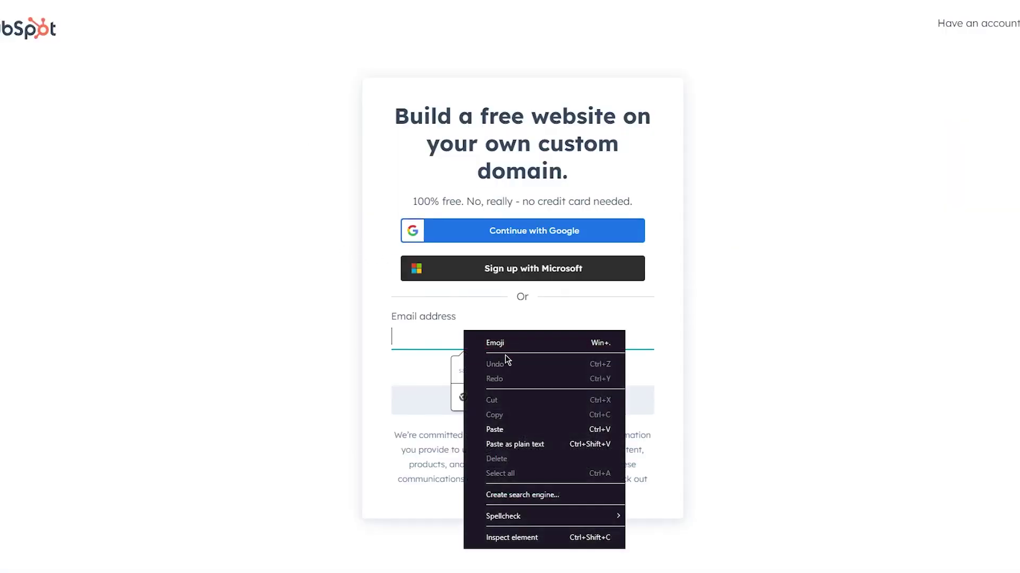
pyautogui.click(518, 421)
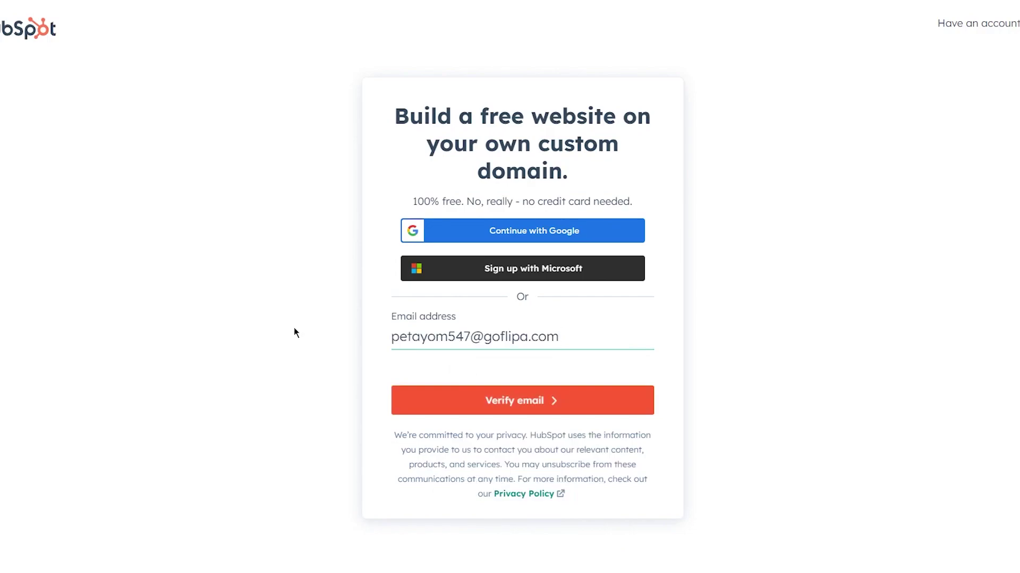
pyautogui.click(481, 399)
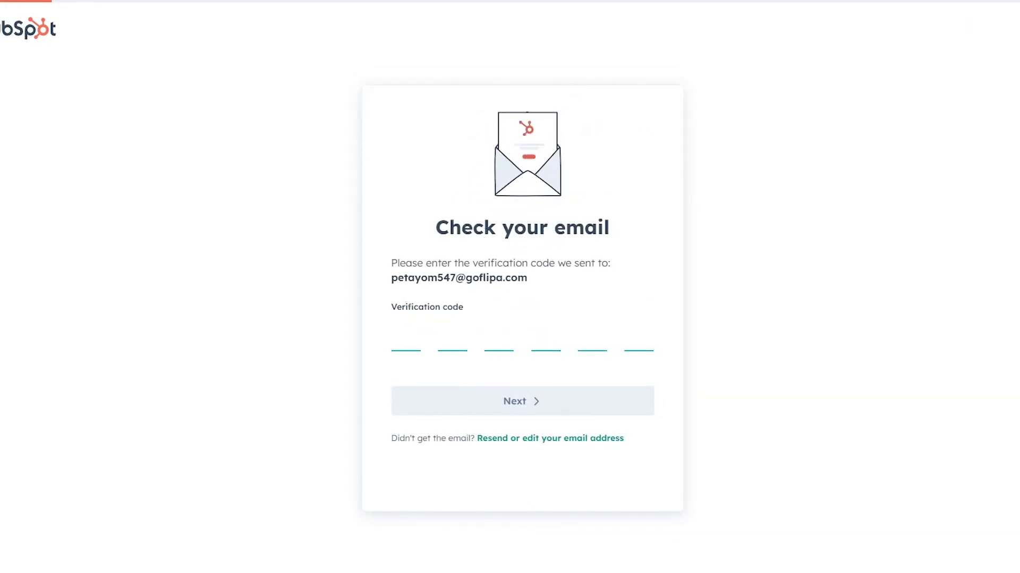
# Enter the six-digit verification code from the temporary mail inbox.
pyautogui.click(177, 4)
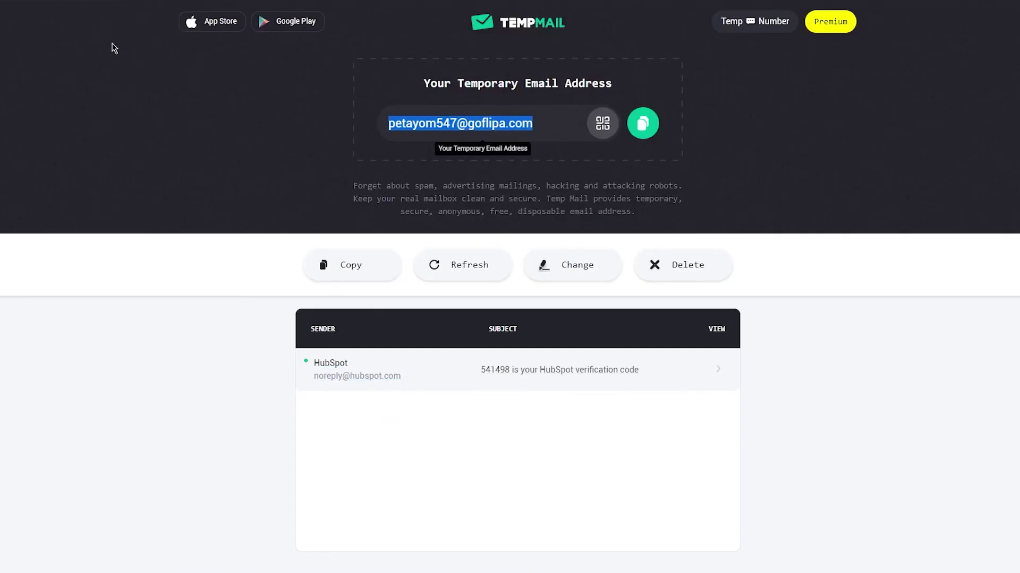
pyautogui.hotkey('ctrl', 'Tab')
pyautogui.click(405, 338)
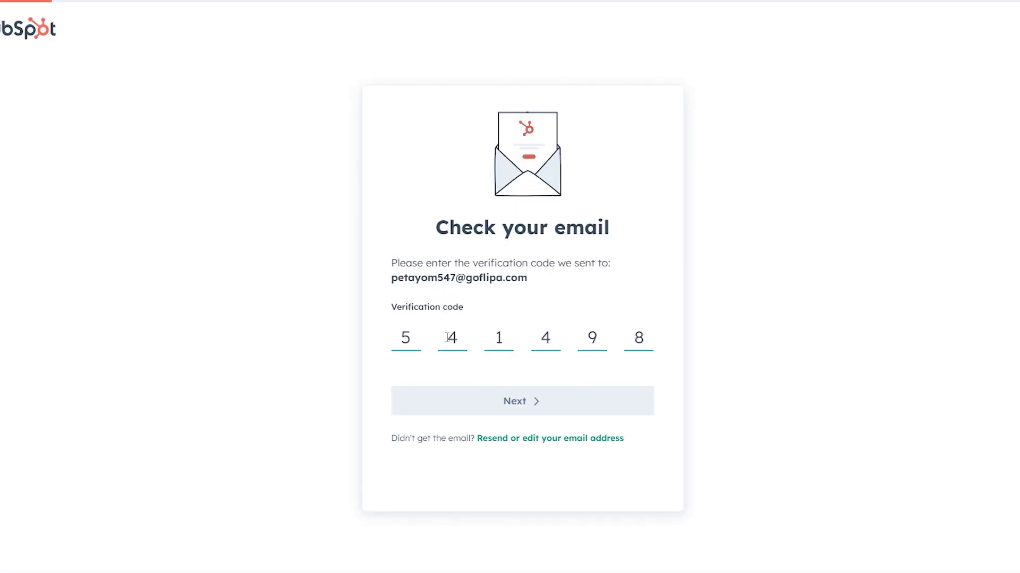
pyautogui.click(514, 407)
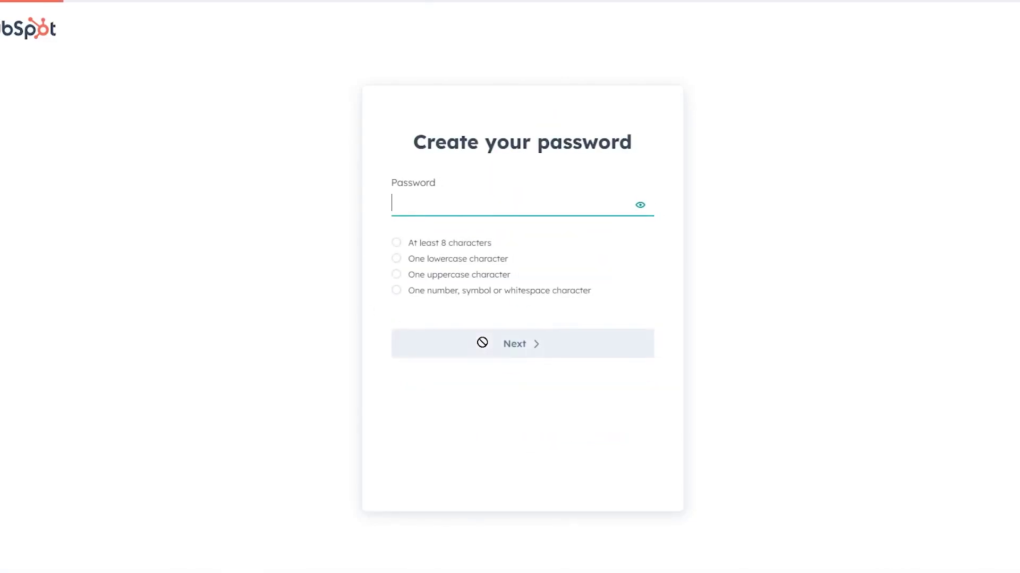
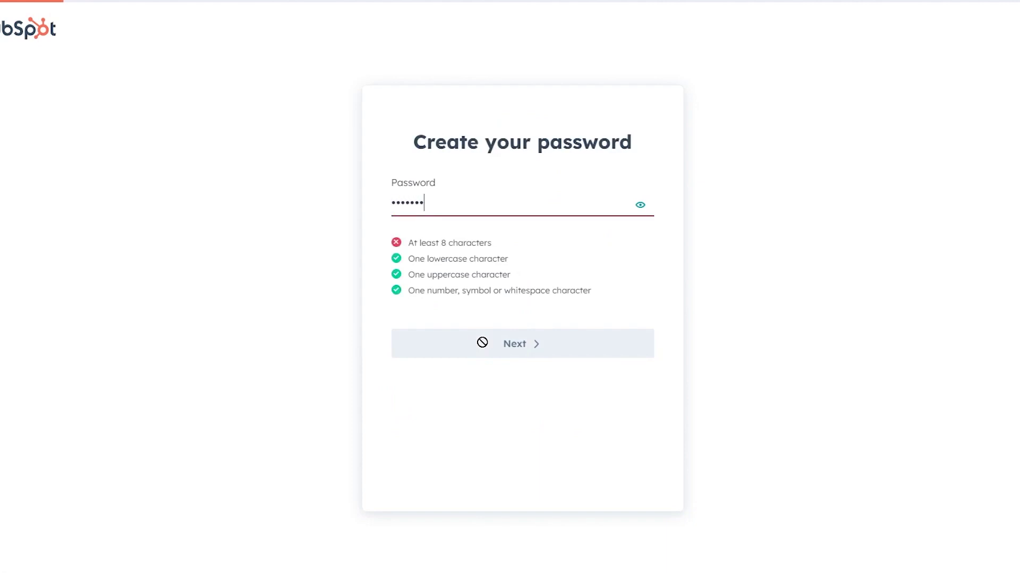
# Set the account password and autofill the first and last name fields.
pyautogui.click(525, 340)
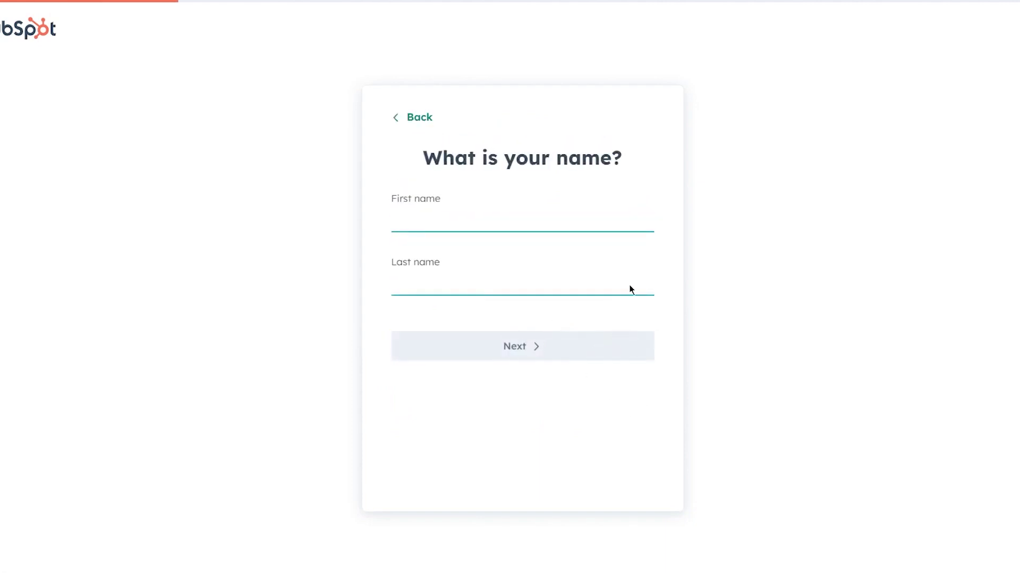
pyautogui.click(524, 224)
pyautogui.click(483, 291)
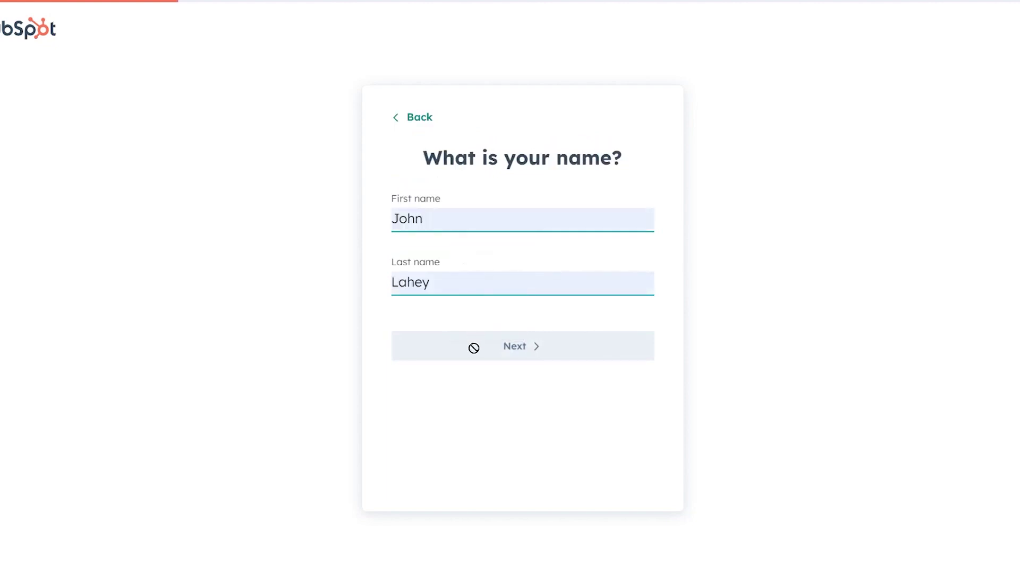
pyautogui.click(506, 346)
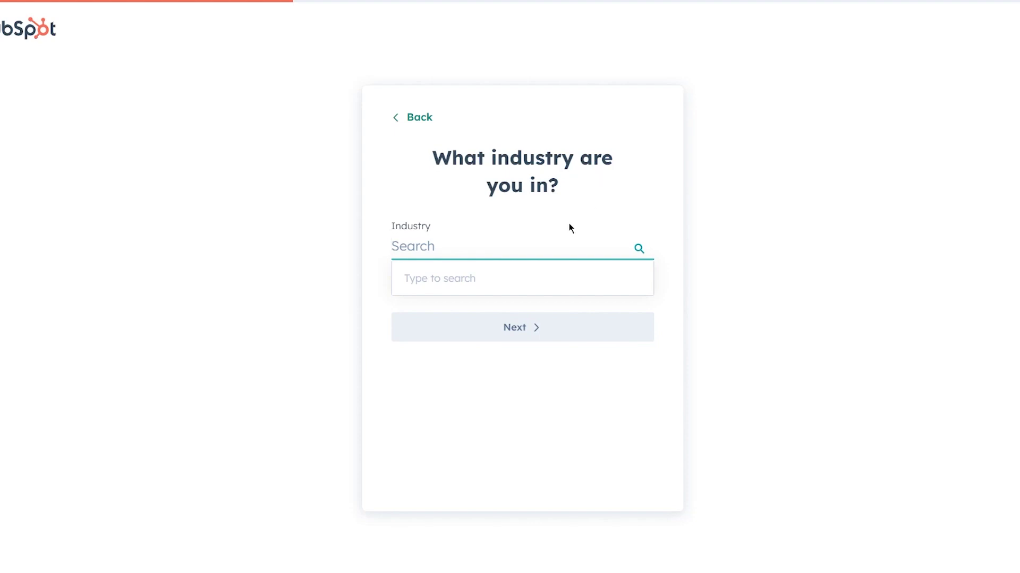
# Pick an industry from the 'mar' search results and set the job role to President.
pyautogui.write('mar')
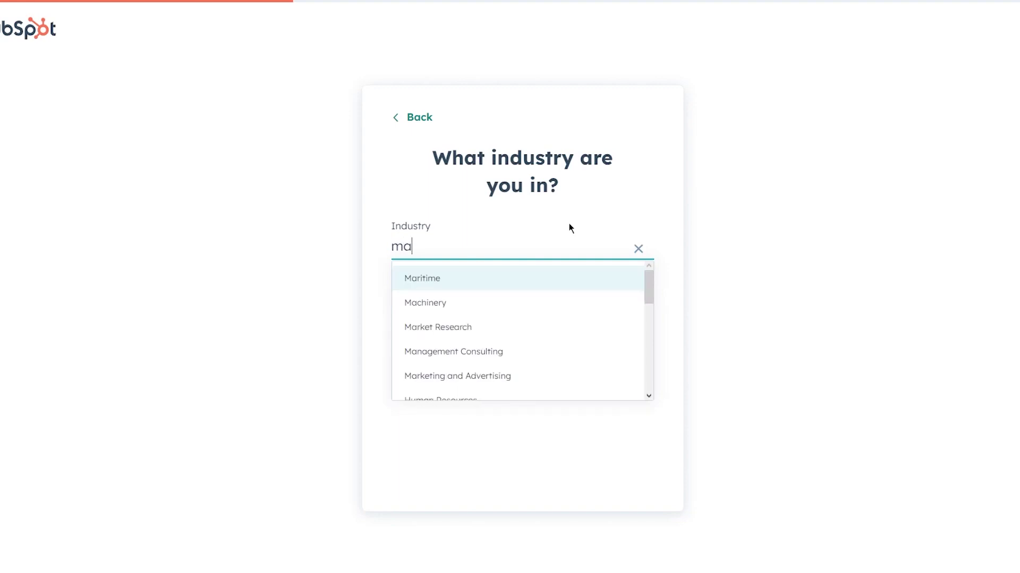
pyautogui.press('Down')
pyautogui.press('Down')
pyautogui.press('Return')
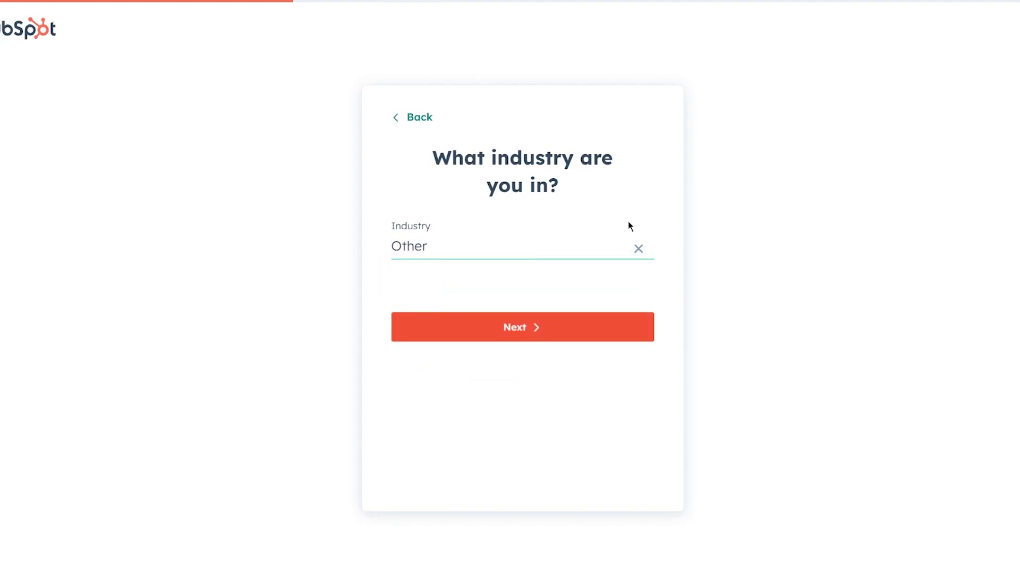
pyautogui.press('Return')
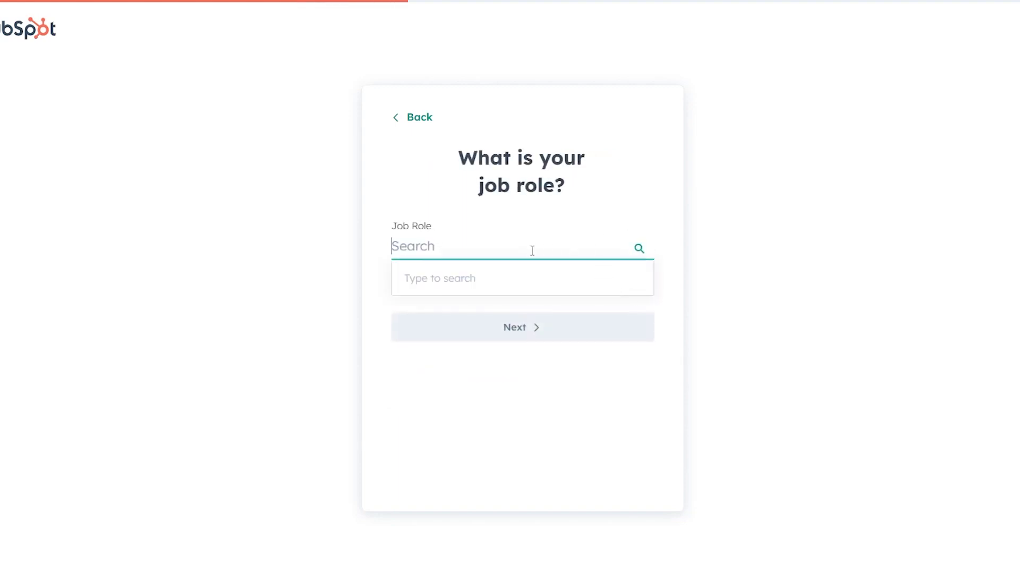
pyautogui.write('pres')
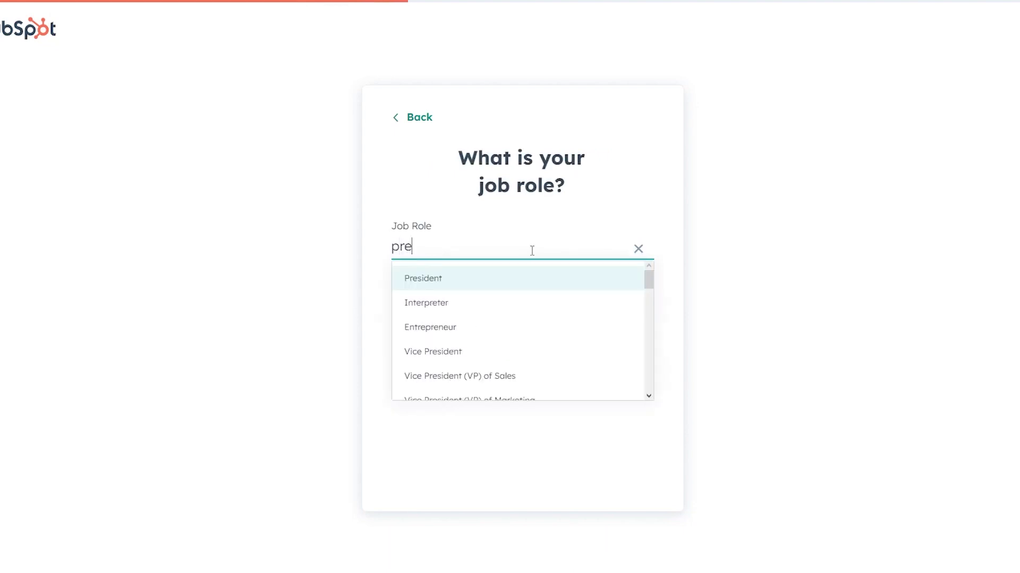
pyautogui.press('Return')
pyautogui.click(540, 334)
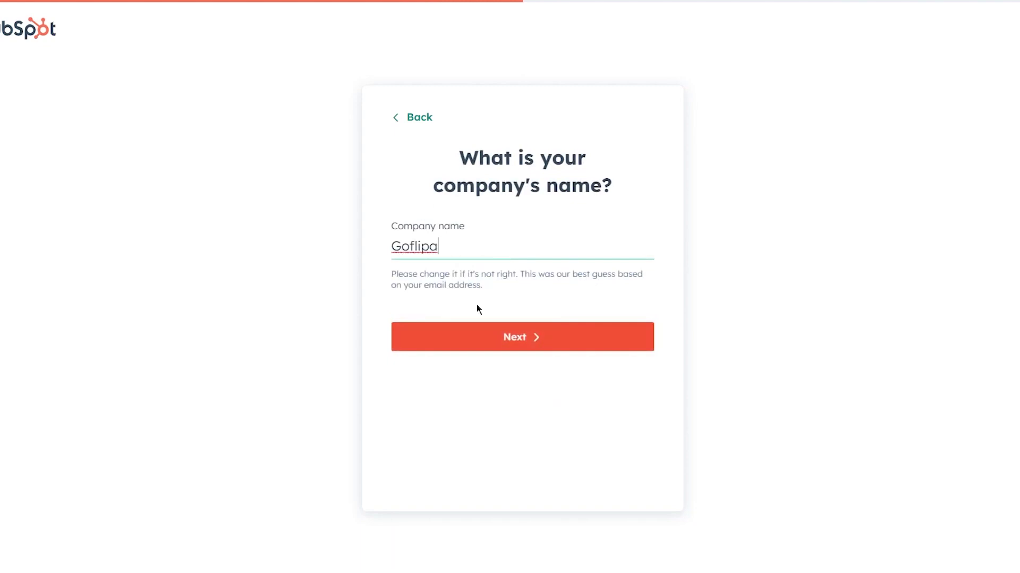
# Keep the company name, choose 51 to 200 employees, and set the website to sasdwerad.com.
pyautogui.press('Return')
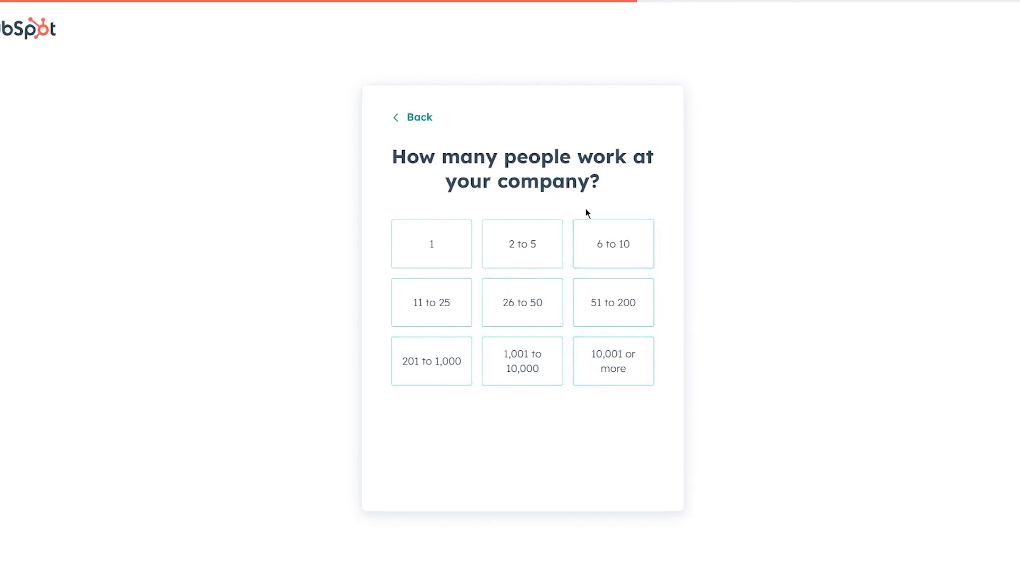
pyautogui.click(605, 313)
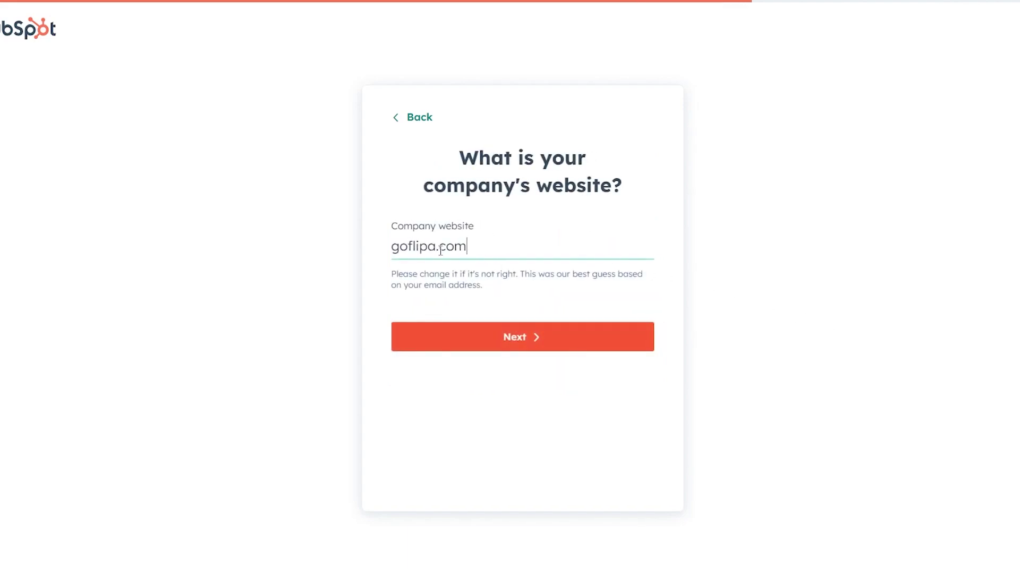
pyautogui.moveTo(502, 250); pyautogui.dragTo(331, 276)
pyautogui.press('BackSpace')
pyautogui.click(508, 246)
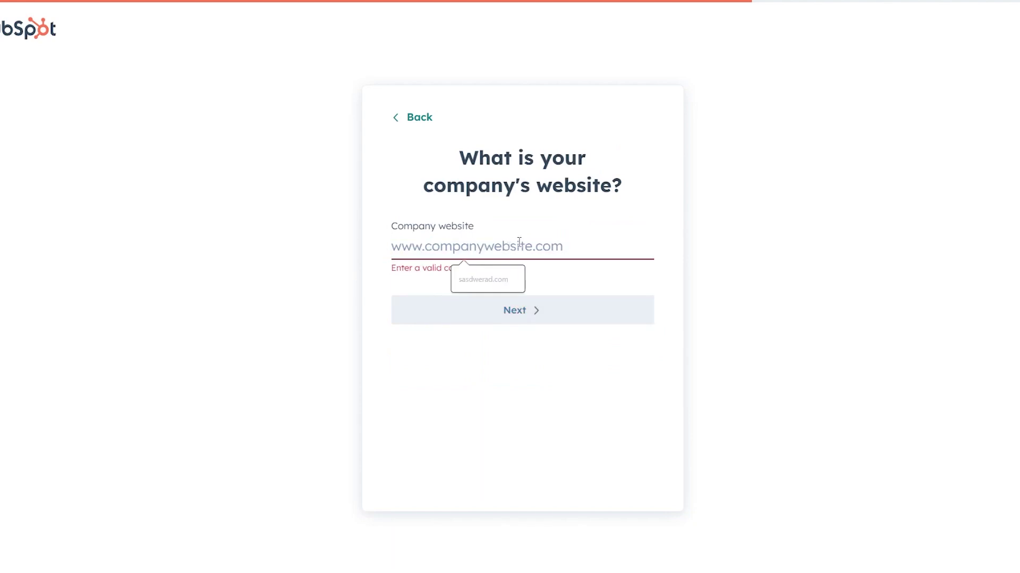
pyautogui.click(473, 283)
pyautogui.click(490, 318)
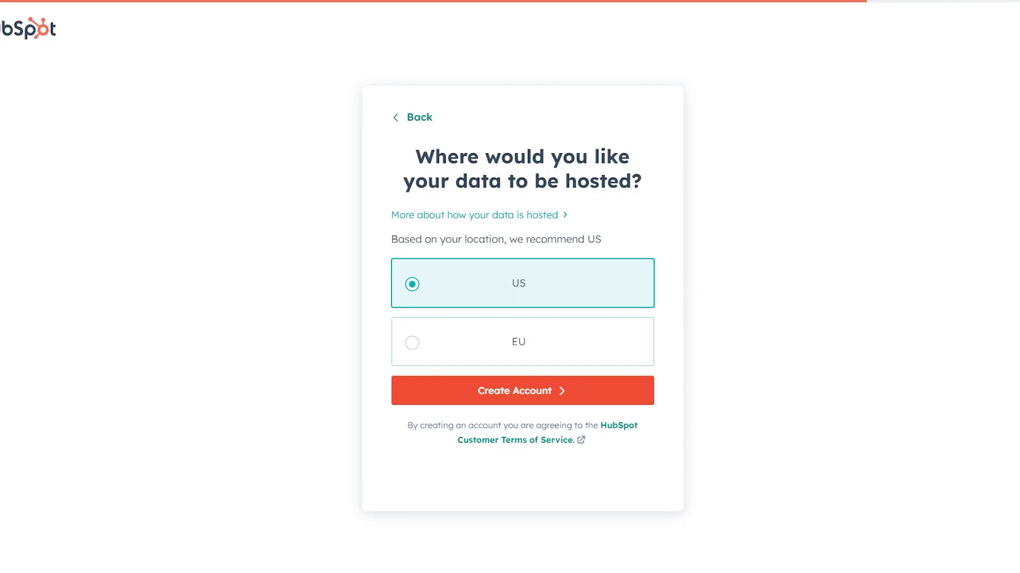
# Choose EU data hosting and create the account.
pyautogui.click(558, 346)
pyautogui.click(643, 393)
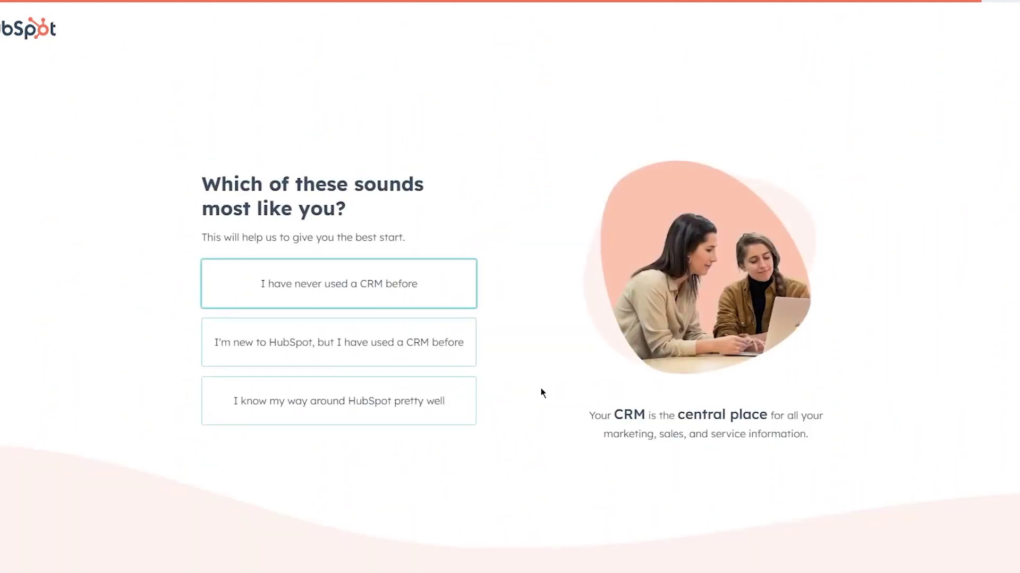
# Answer 'I have never used a CRM before' to reach the CMS Hub Free User Guide.
pyautogui.tripleClick(318, 249)
pyautogui.click(509, 229)
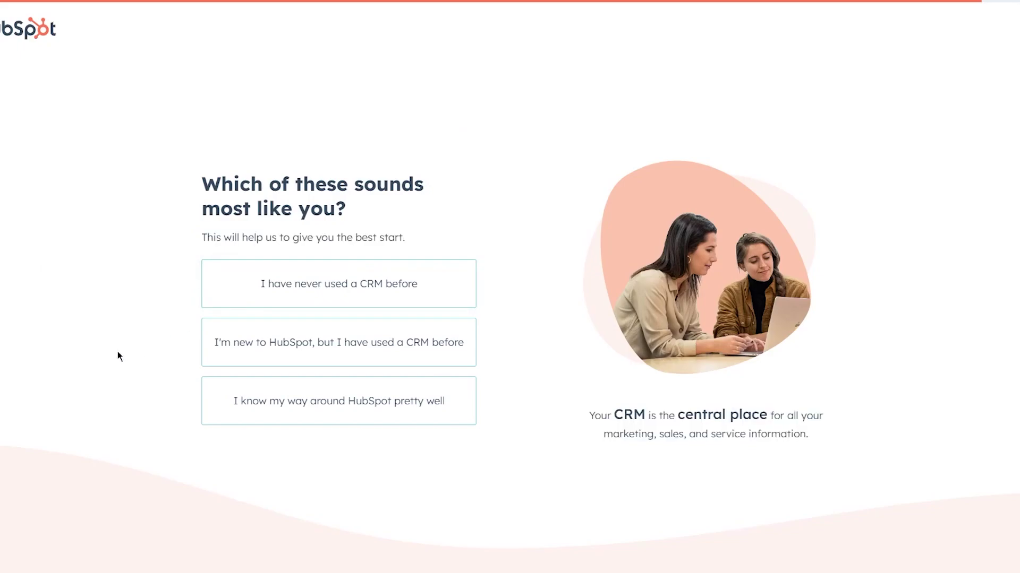
pyautogui.click(332, 287)
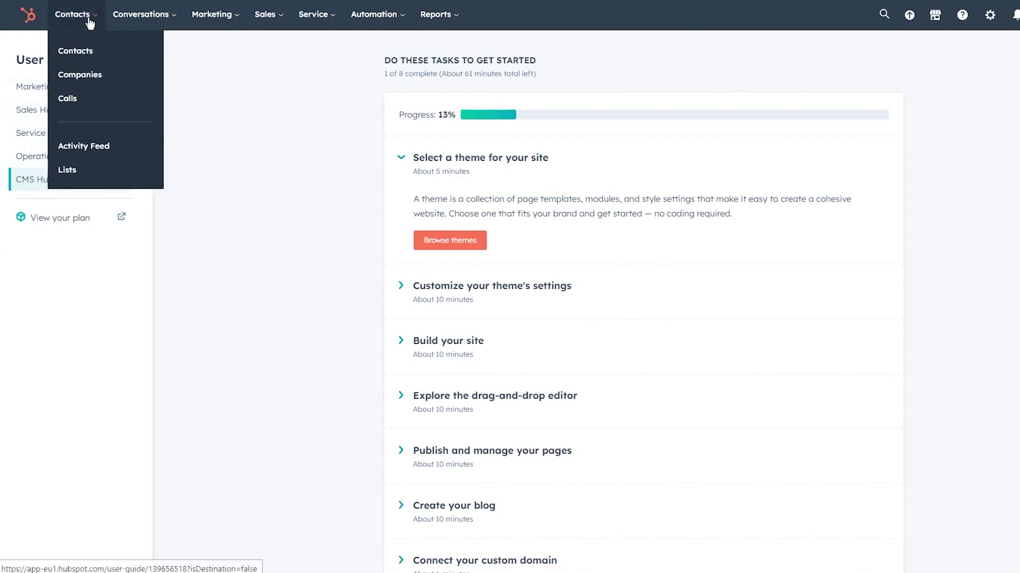
pyautogui.moveTo(141, 23)
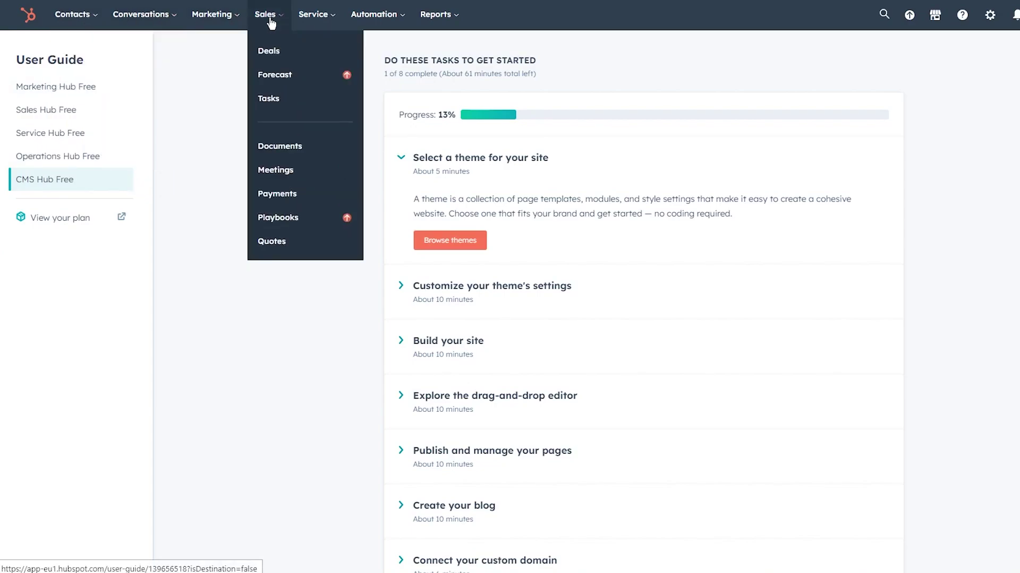
pyautogui.moveTo(386, 25)
pyautogui.moveTo(429, 25)
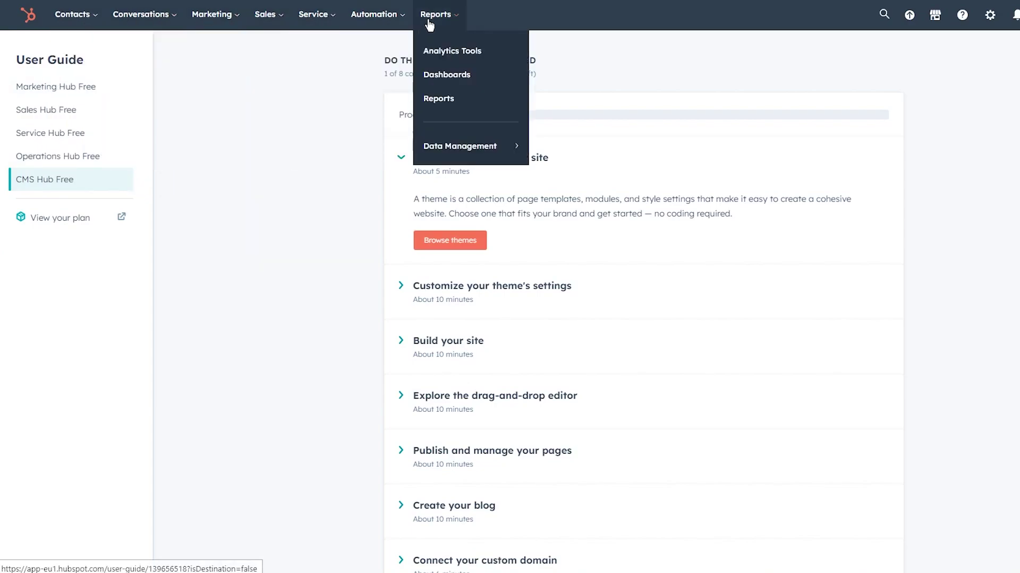
pyautogui.moveTo(211, 21)
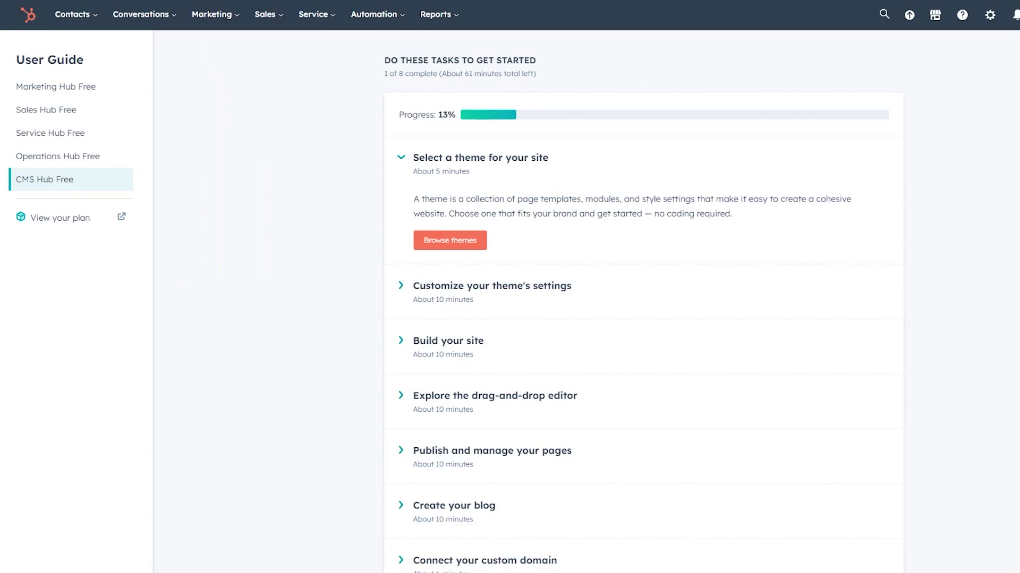
# Open Pricing & Features from the account menu to view the CMS Hub plans.
pyautogui.click(977, 14)
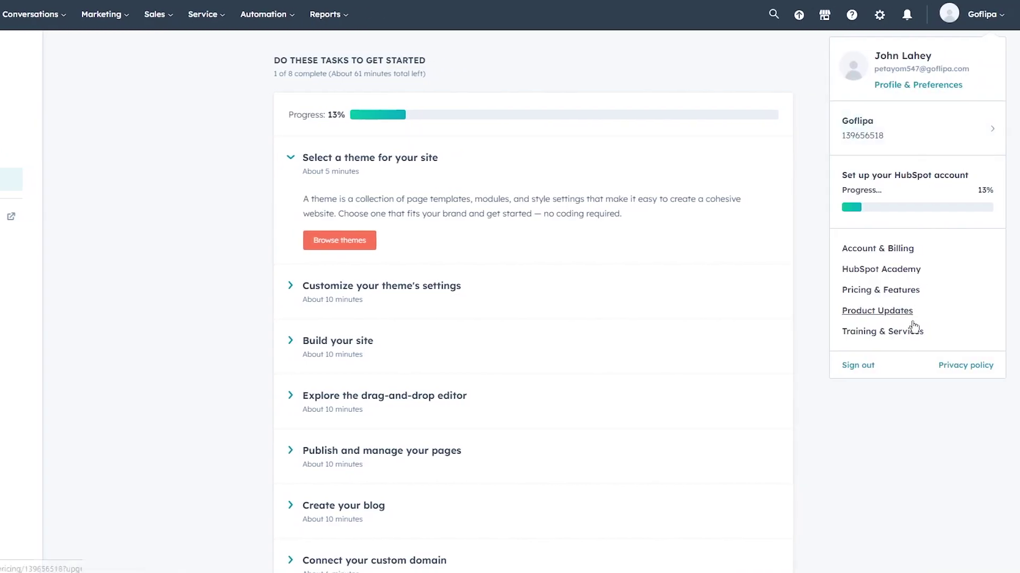
pyautogui.click(873, 292)
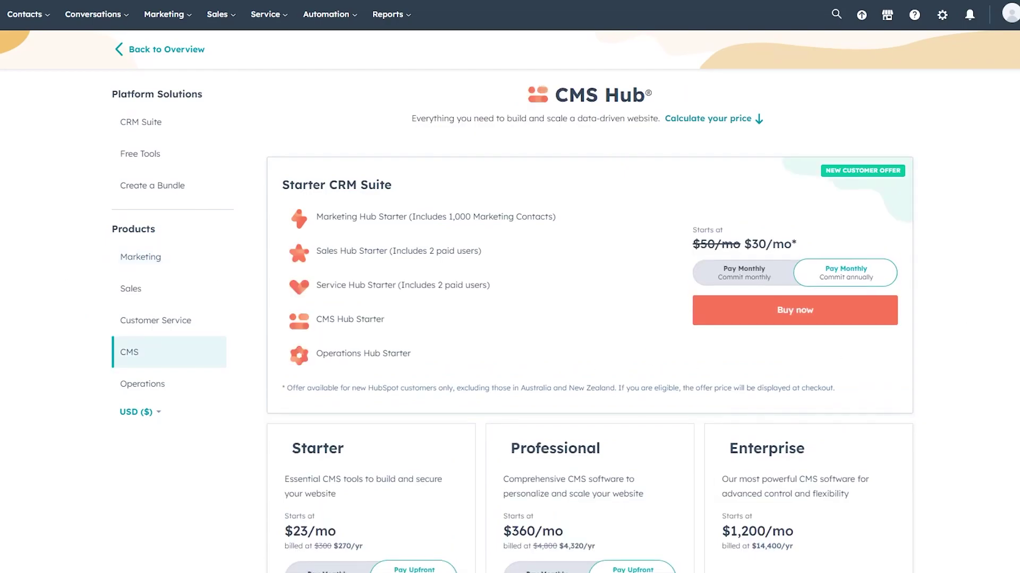
# Review the CMS Hub plan cards and switch to monthly prices ($25/mo Starter, $400/mo Professional).
pyautogui.scroll(-5, 943, 315)
pyautogui.scroll(-2, 943, 316)
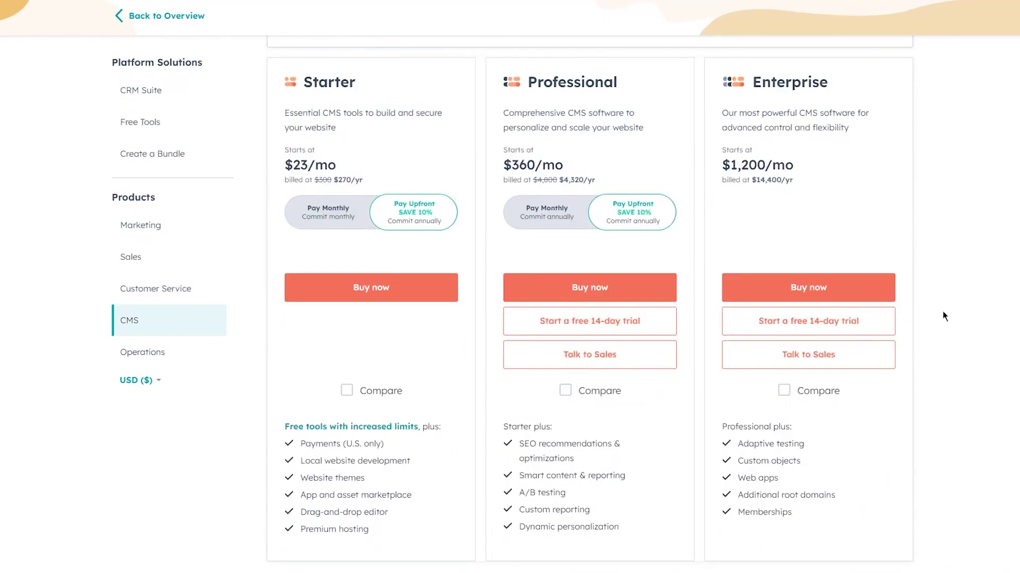
pyautogui.scroll(7, 943, 316)
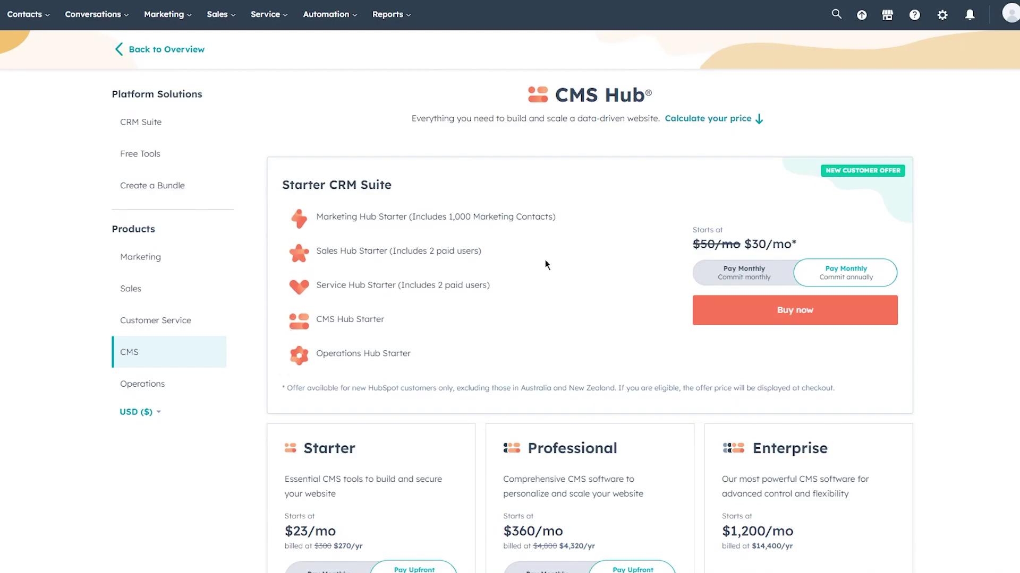
pyautogui.moveTo(692, 229); pyautogui.dragTo(954, 282)
pyautogui.click(954, 281)
pyautogui.scroll(-5, 974, 246)
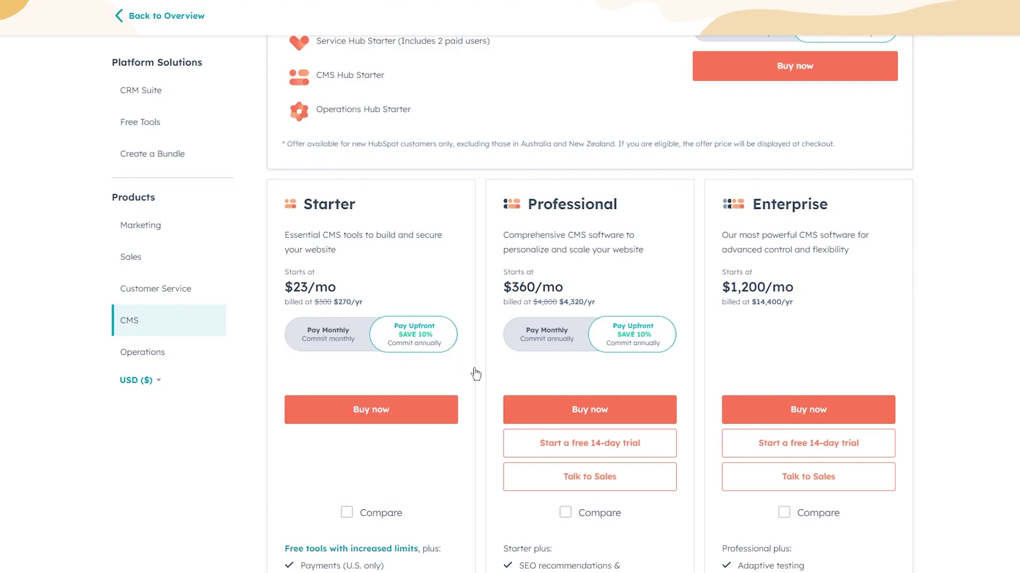
pyautogui.click(538, 339)
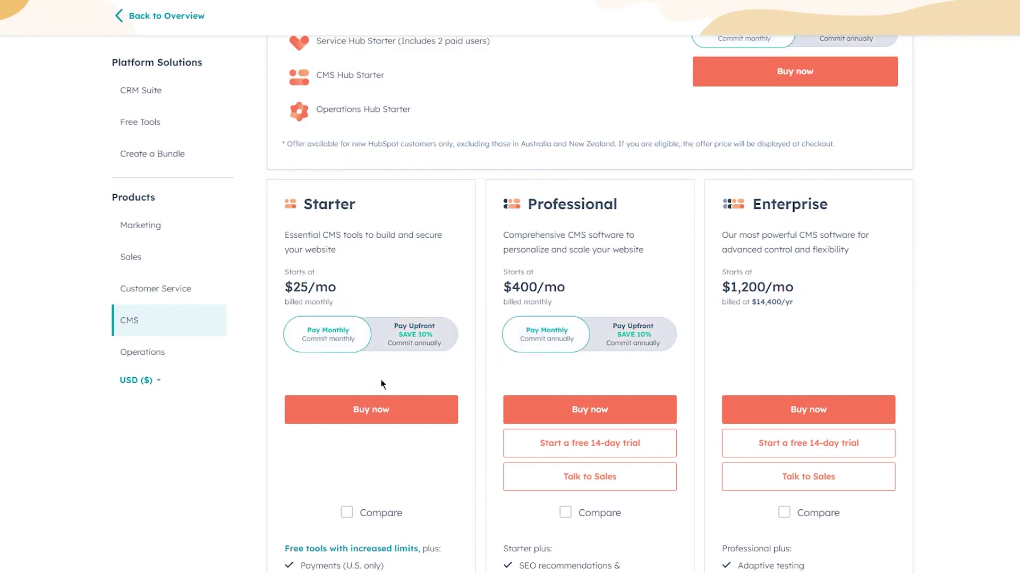
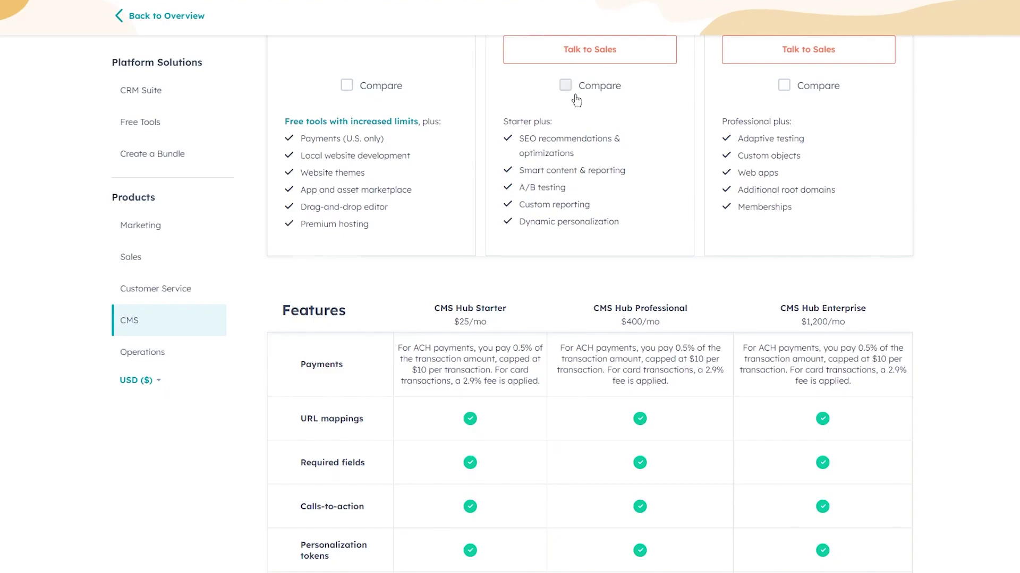
# Add CMS Hub Professional to the plan comparison and expand all features and limits.
pyautogui.click(565, 91)
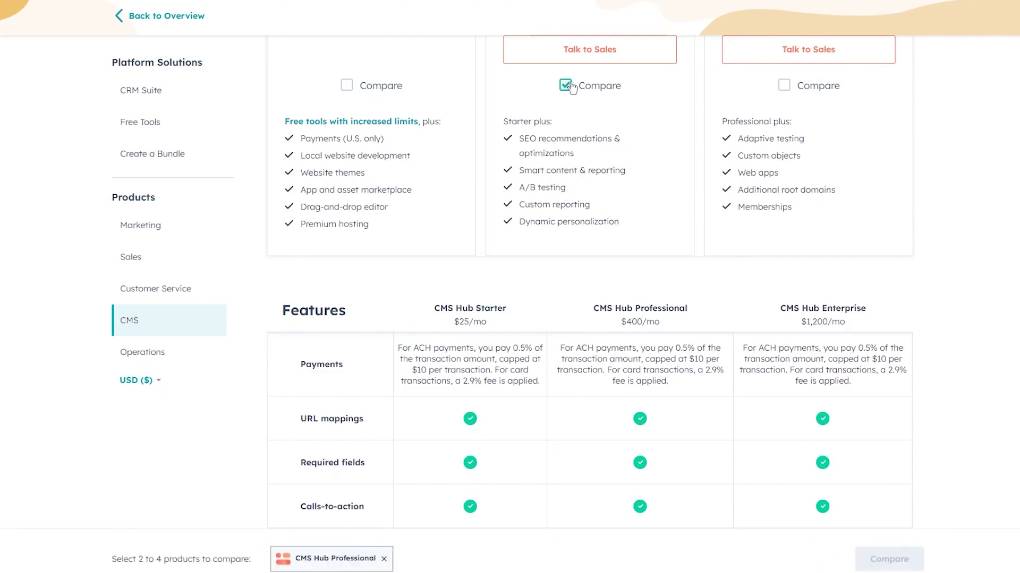
pyautogui.scroll(-5, 926, 191)
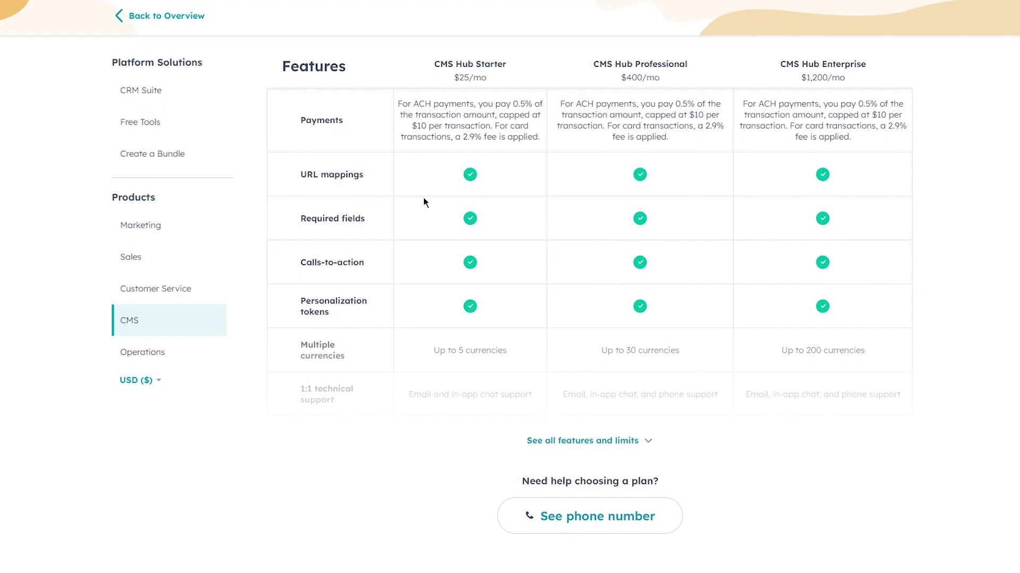
pyautogui.click(574, 440)
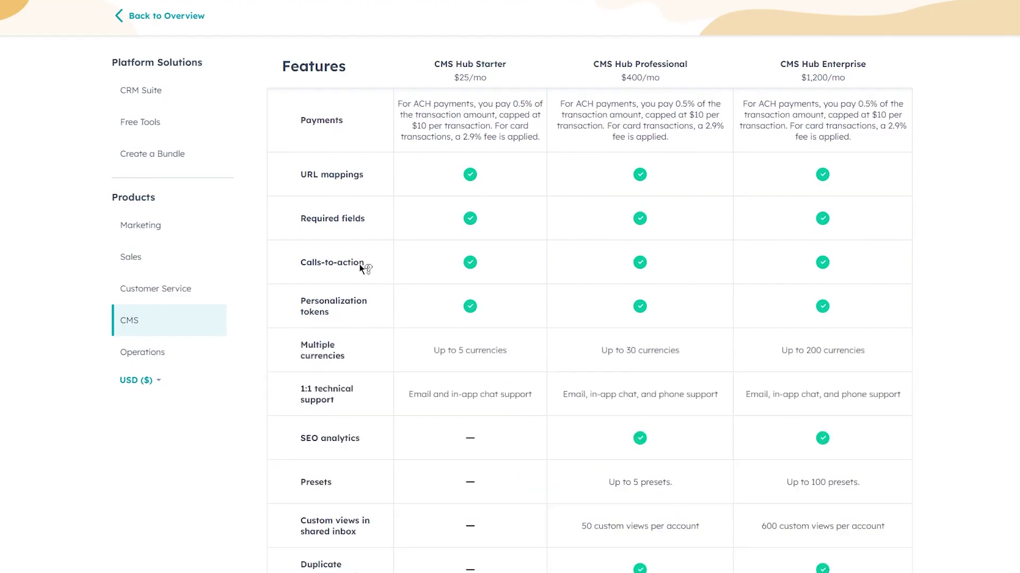
# Scroll through the full feature table, then go back to the HubSpot products overview.
pyautogui.scroll(-2, 318, 275)
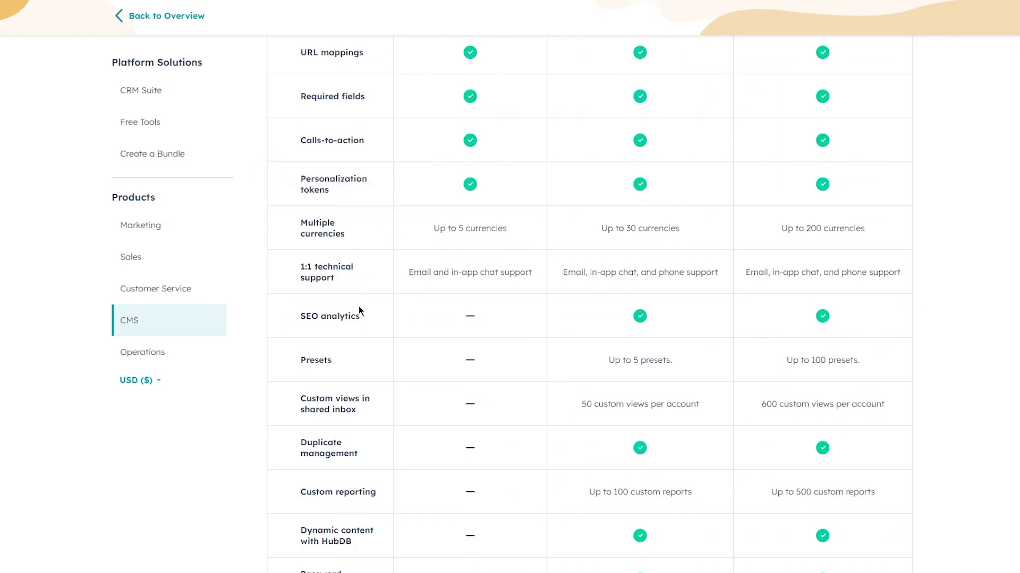
pyautogui.scroll(-2, 419, 311)
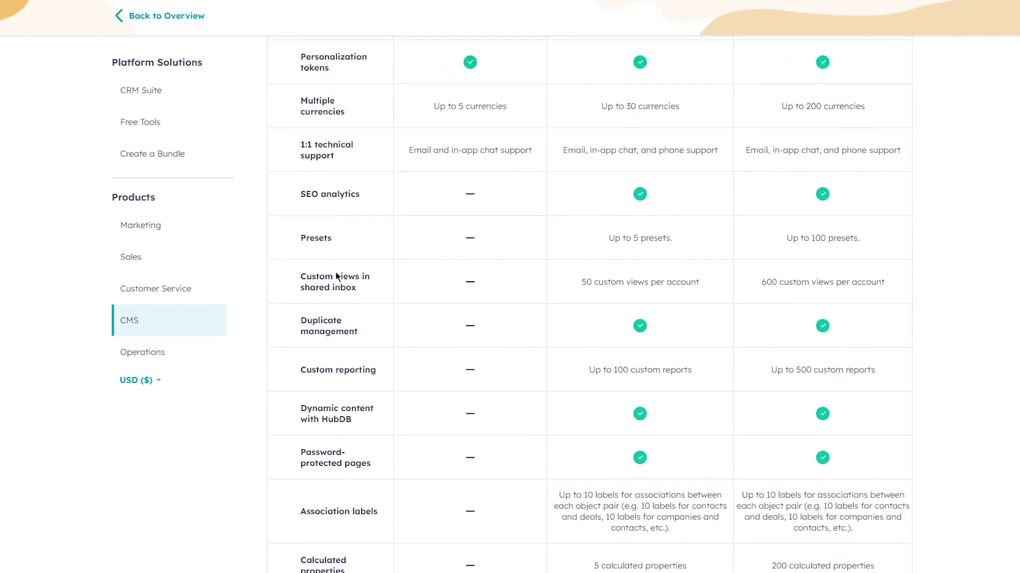
pyautogui.scroll(-15, 339, 297)
pyautogui.scroll(-20, 338, 307)
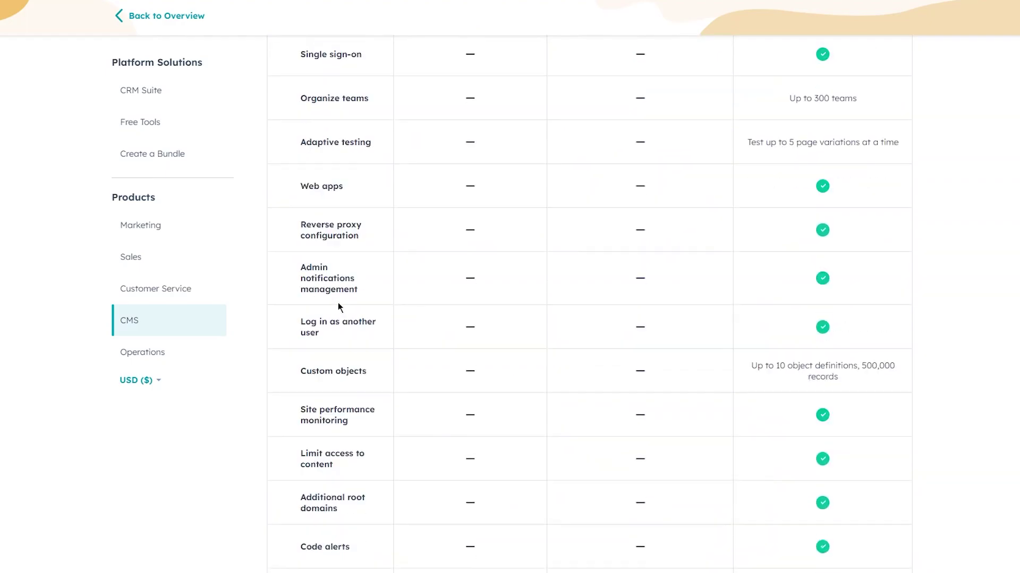
pyautogui.scroll(15, 358, 298)
pyautogui.scroll(20, 363, 295)
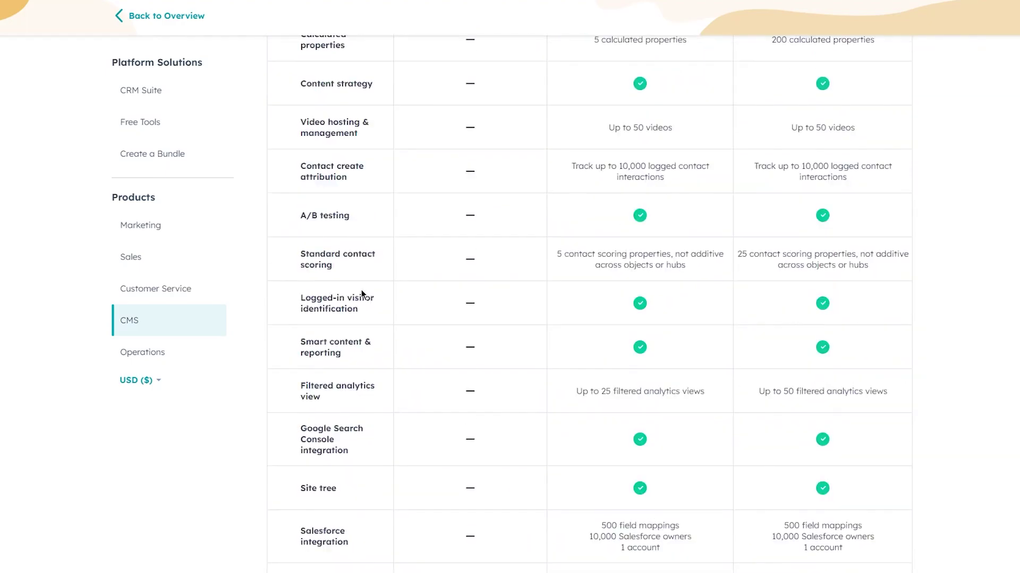
pyautogui.scroll(-4, 361, 290)
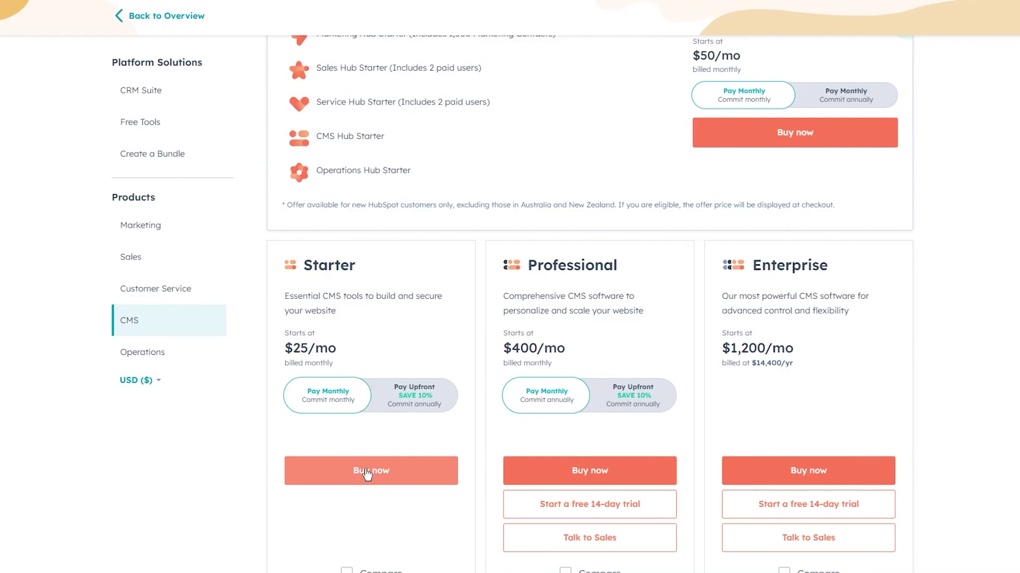
pyautogui.click(126, 15)
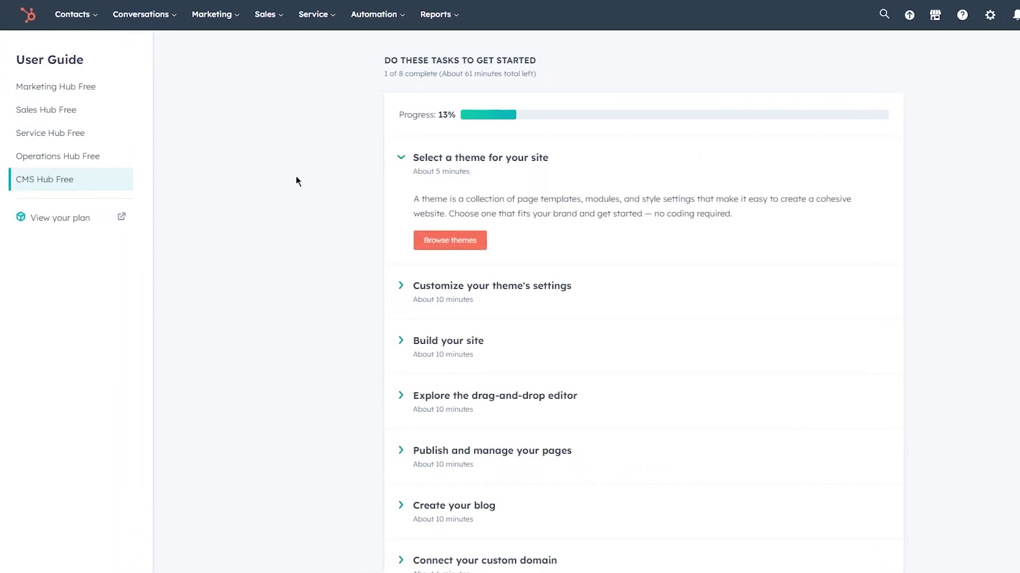
# From the User Guide, go to Marketing > Website > Website Pages.
pyautogui.scroll(-7, 377, 190)
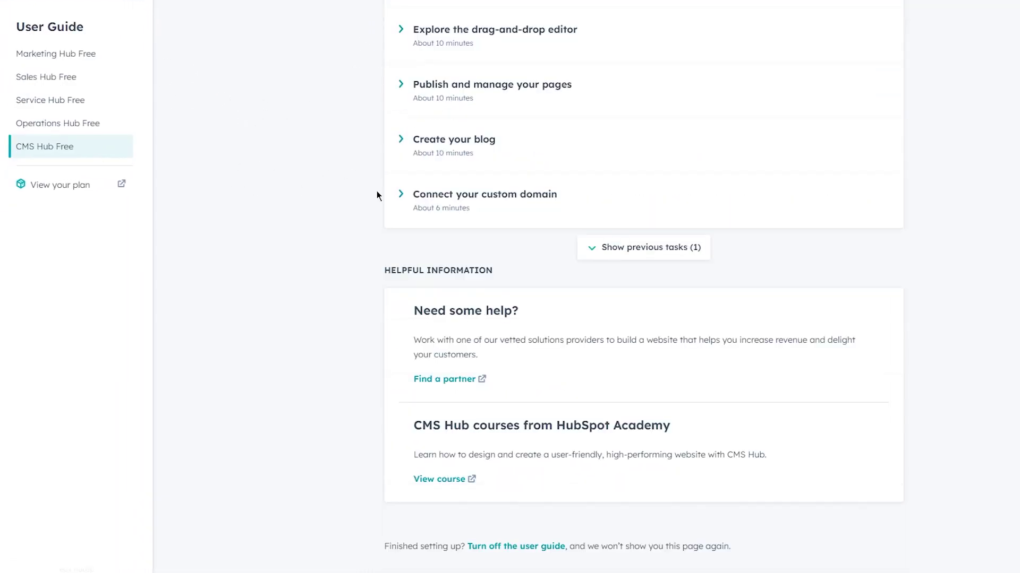
pyautogui.scroll(7, 377, 190)
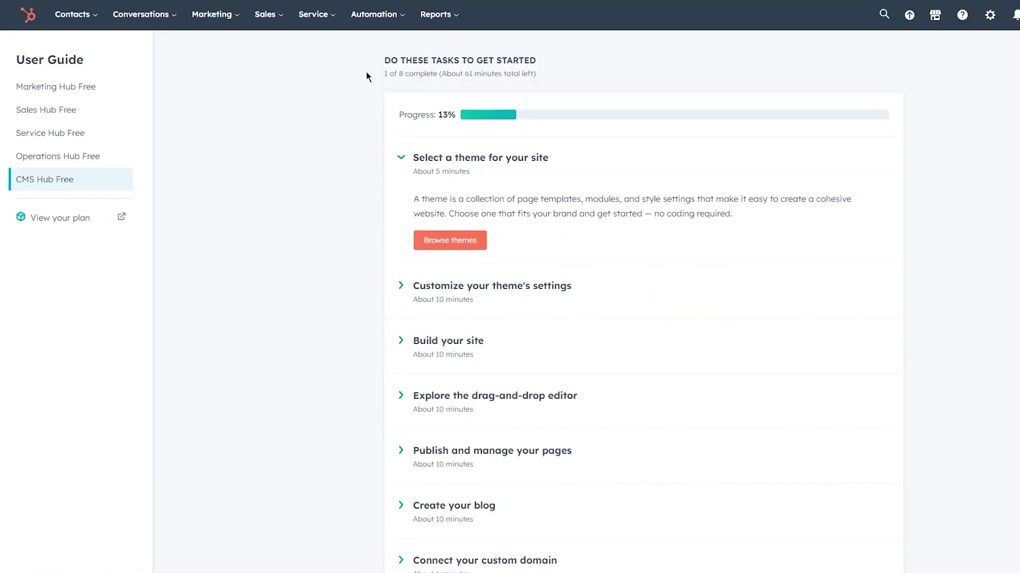
pyautogui.moveTo(364, 65); pyautogui.dragTo(601, 86)
pyautogui.click(670, 93)
pyautogui.click(231, 21)
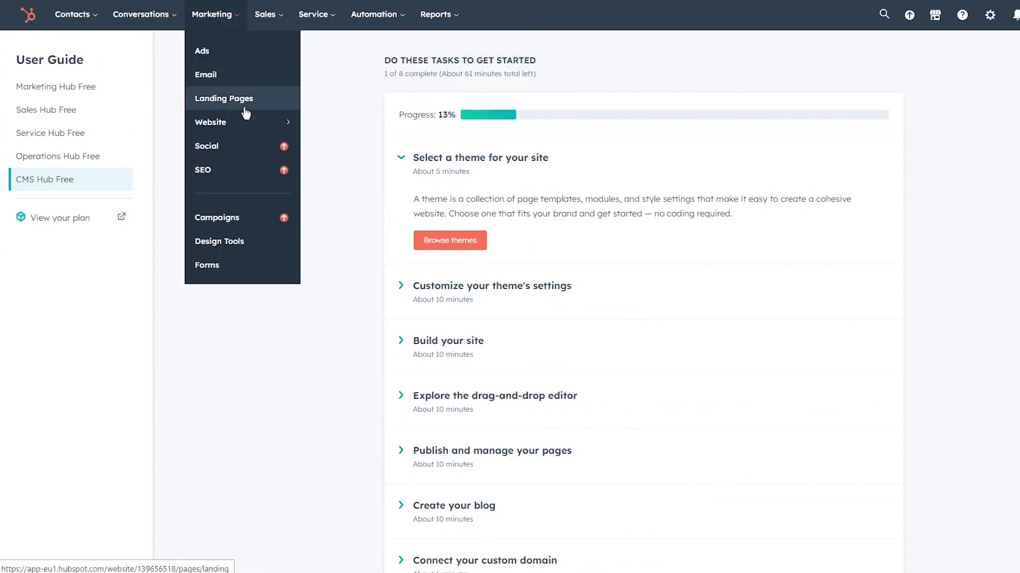
pyautogui.moveTo(271, 123)
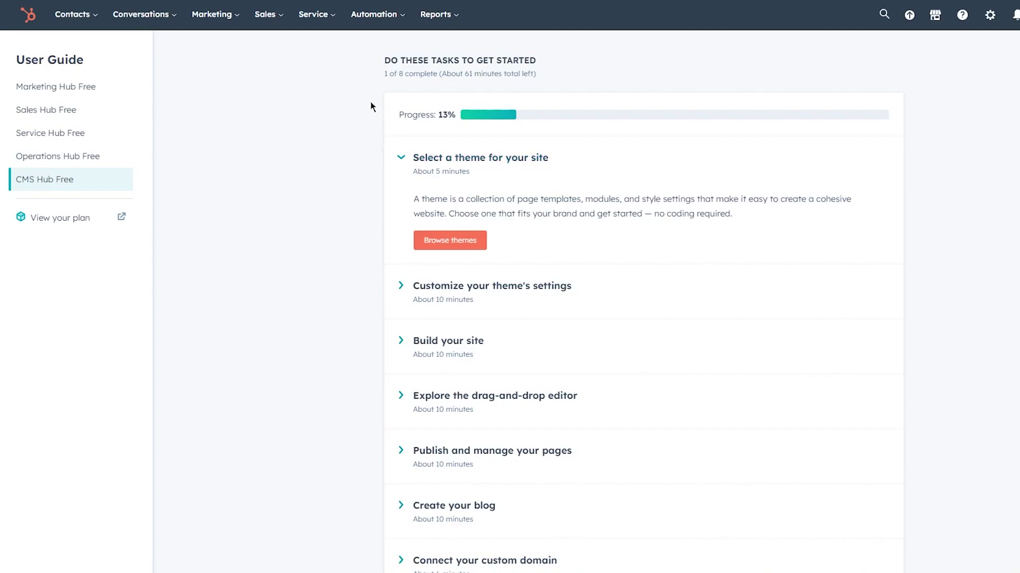
pyautogui.moveTo(210, 16)
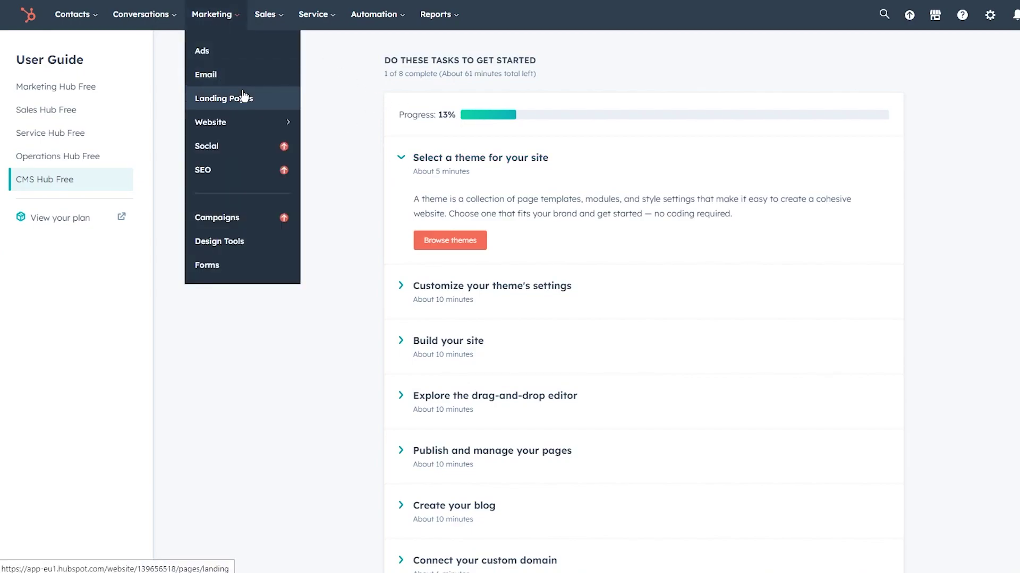
pyautogui.click(359, 52)
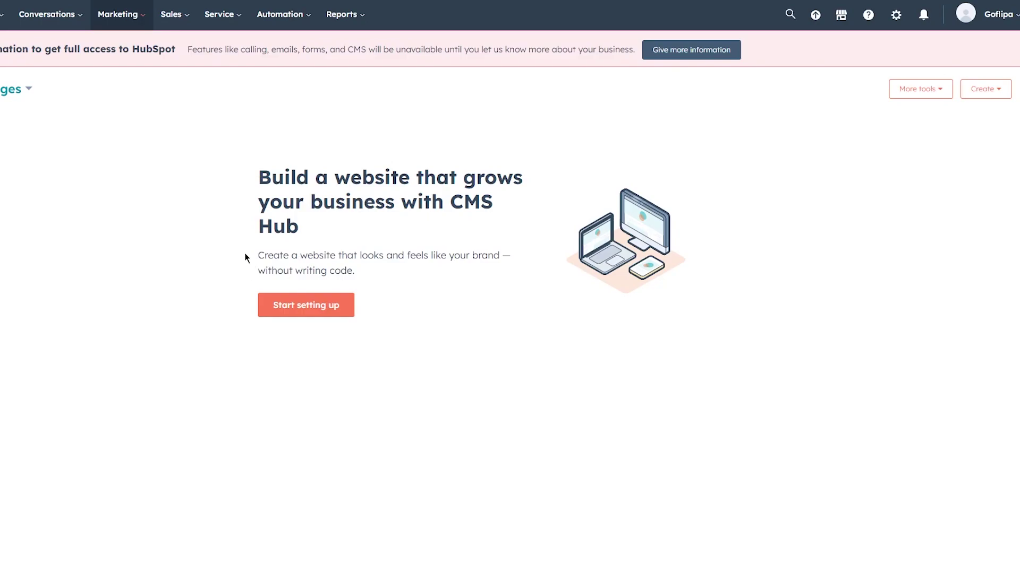
# Check the More tools, Create and page-type menus, then start setting up the website.
pyautogui.doubleClick(276, 271)
pyautogui.click(488, 286)
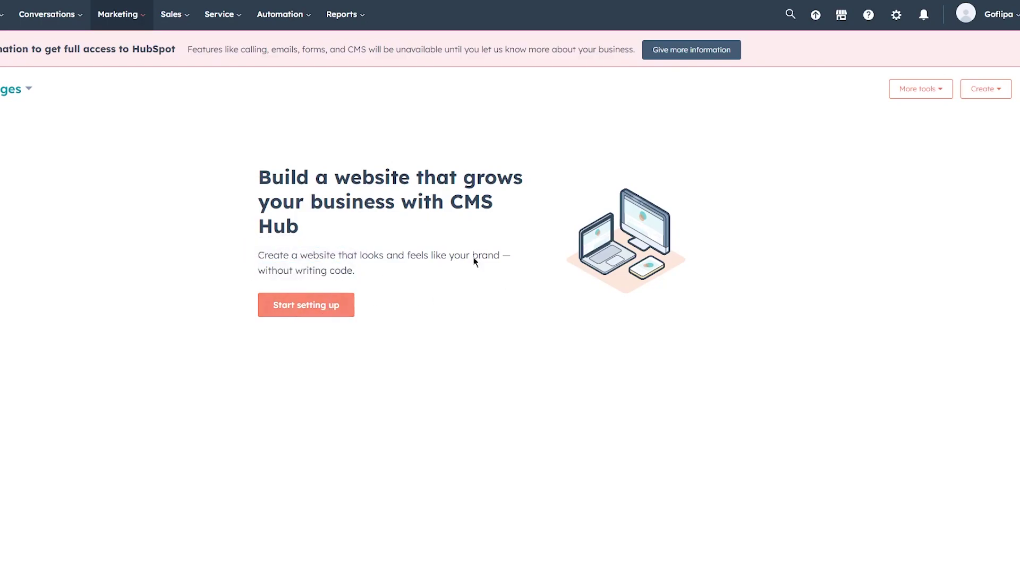
pyautogui.click(934, 94)
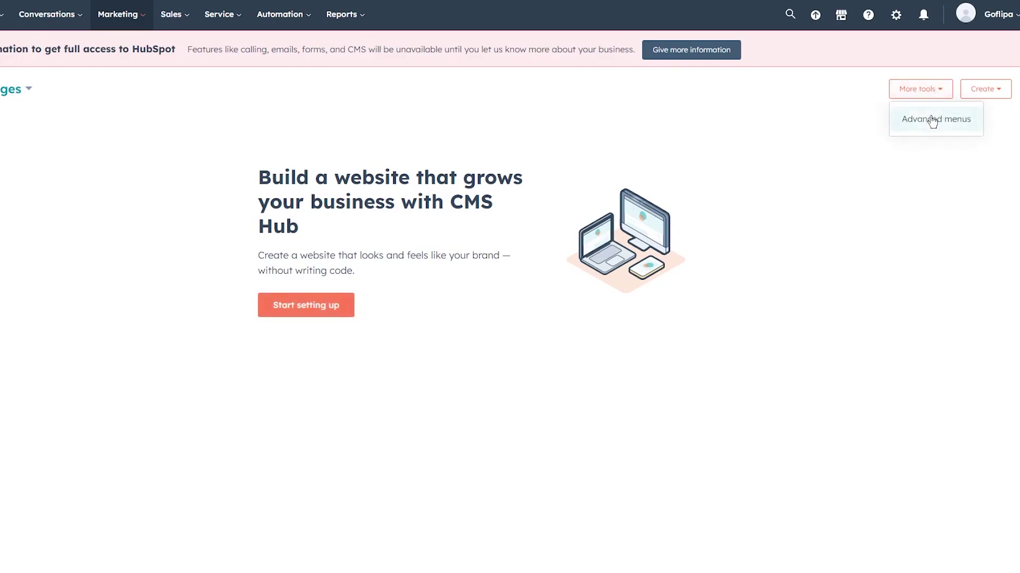
pyautogui.click(994, 93)
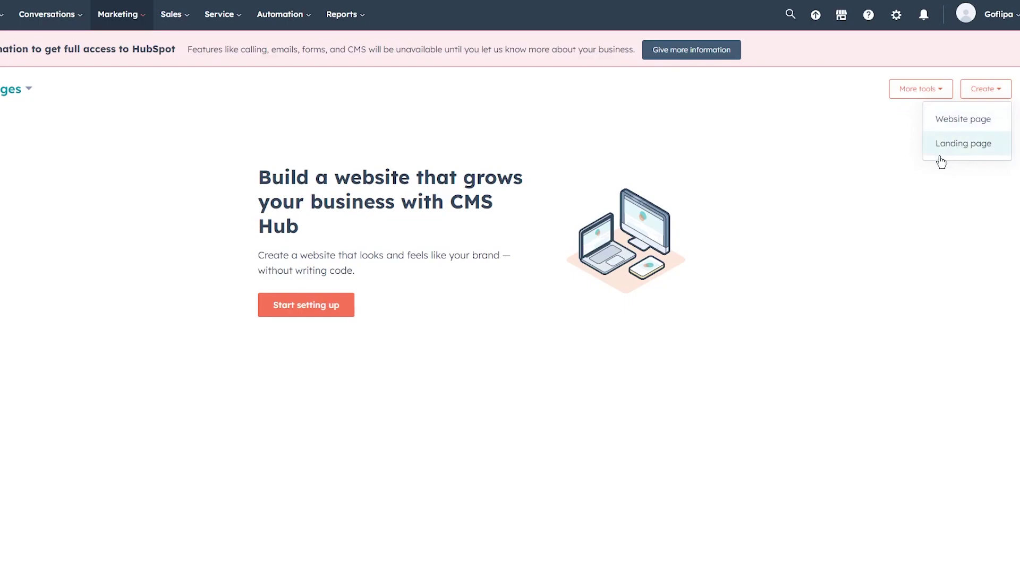
pyautogui.click(921, 216)
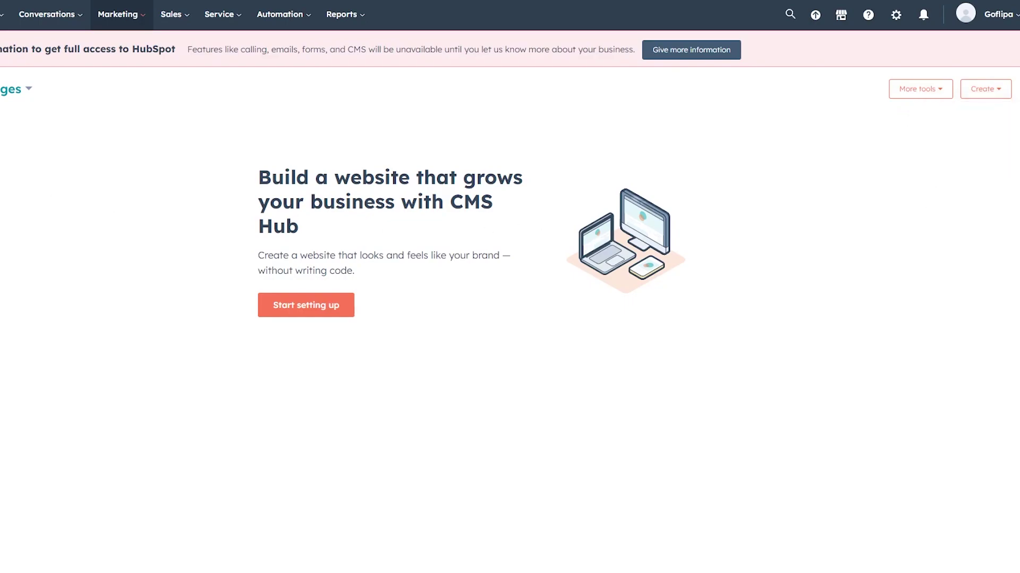
pyautogui.click(15, 90)
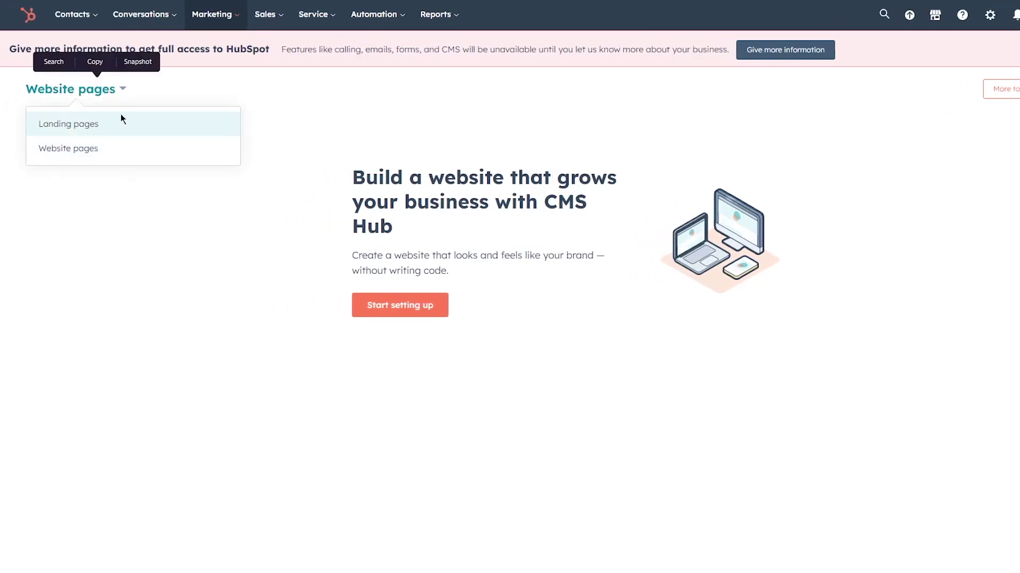
pyautogui.click(125, 164)
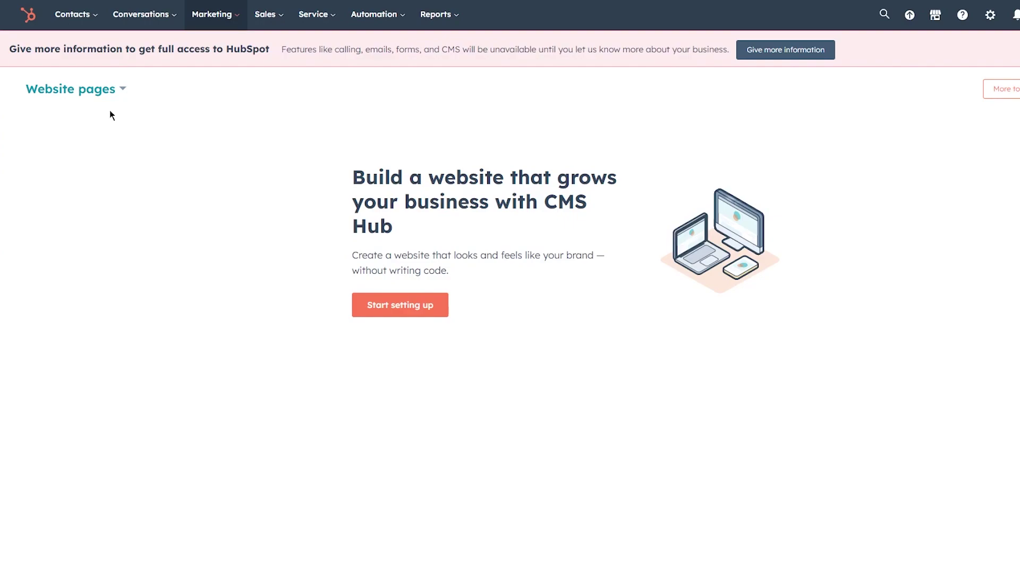
pyautogui.click(387, 313)
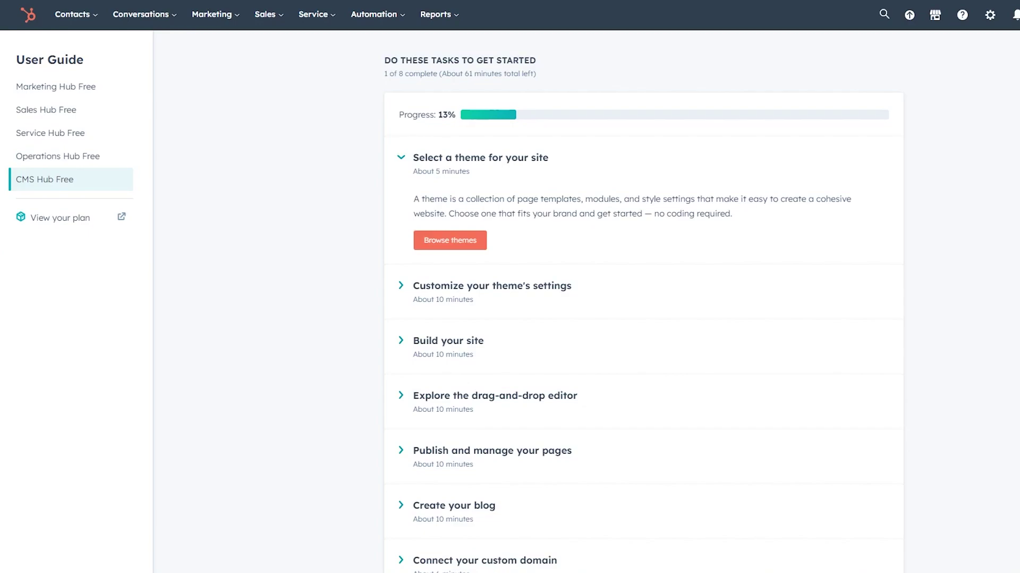
# Browse the available website themes on the Choose a theme page.
pyautogui.click(464, 242)
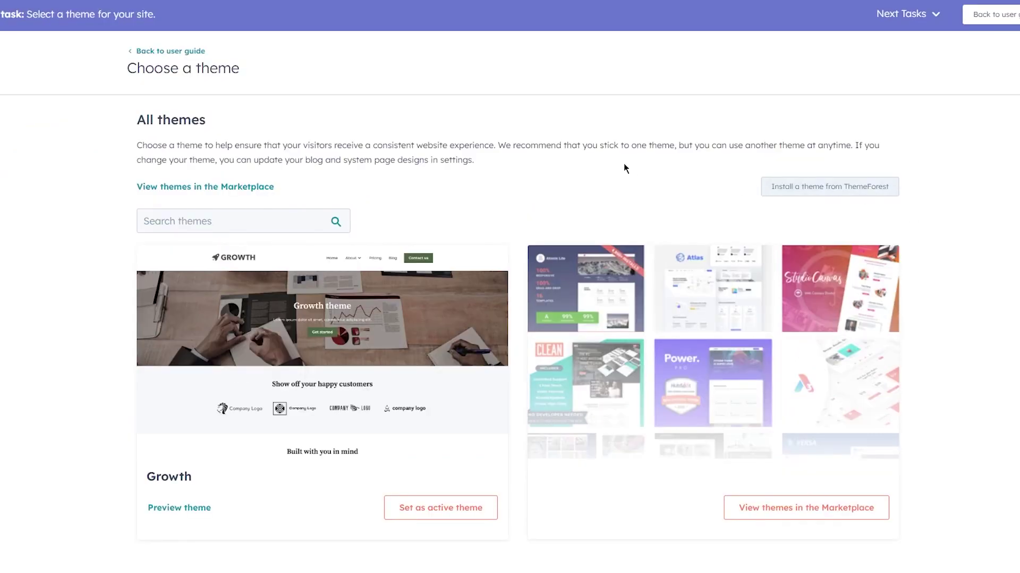
pyautogui.scroll(-1, 623, 166)
pyautogui.scroll(1, 23, 295)
pyautogui.scroll(-1, 250, 203)
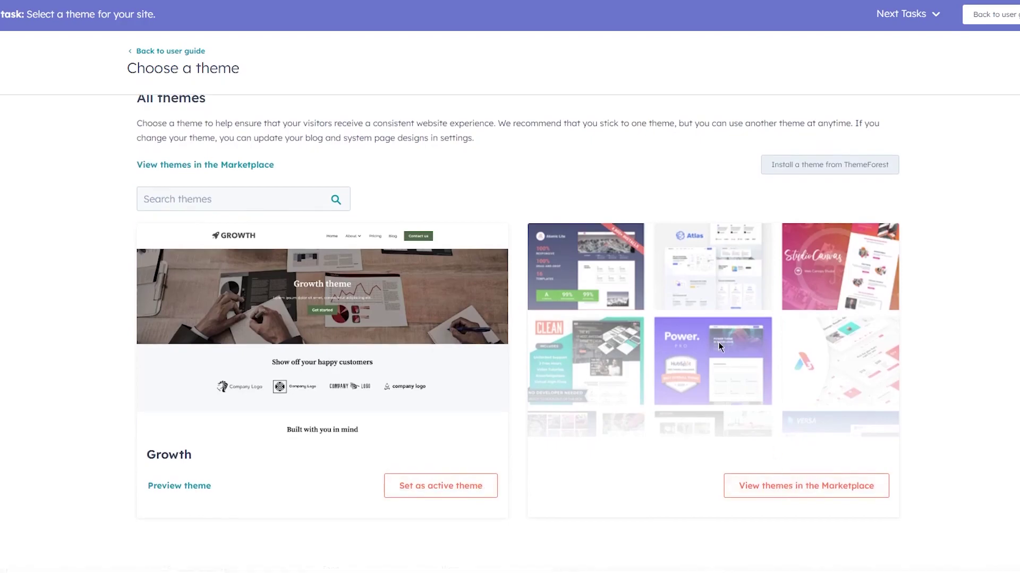
pyautogui.scroll(1, 714, 338)
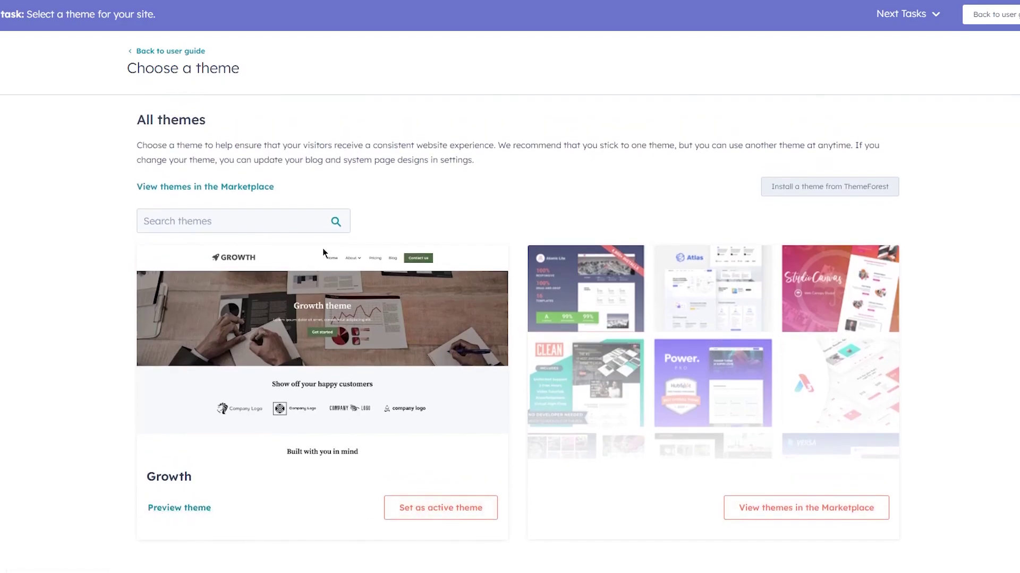
# Open the theme Marketplace link in a new tab and switch to it.
pyautogui.rightClick(218, 187)
pyautogui.click(242, 196)
pyautogui.hotkey('ctrl', 'Tab')
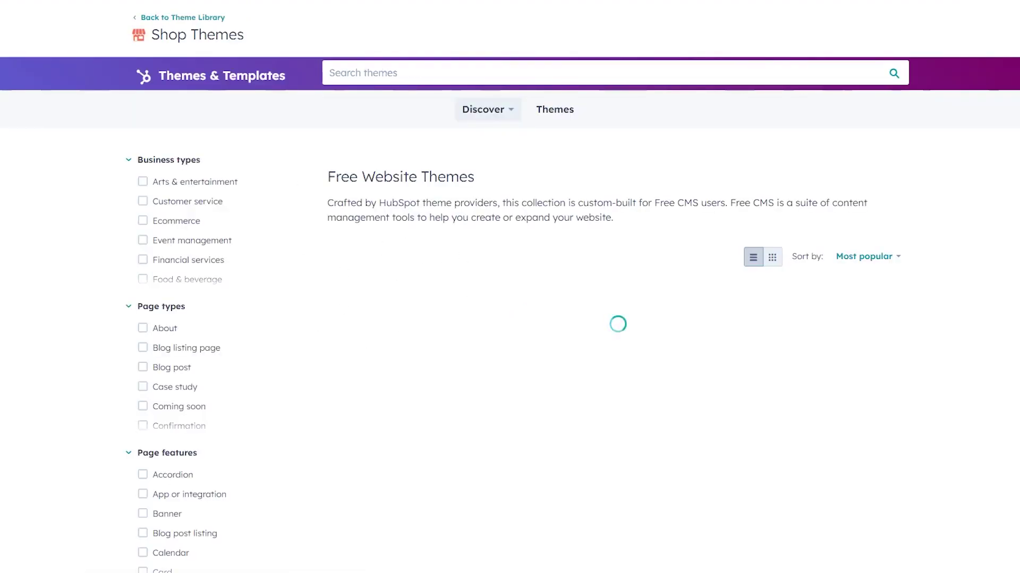
# Scroll the Free Website Themes list and open the Focus theme's details page.
pyautogui.scroll(-2, 1007, 200)
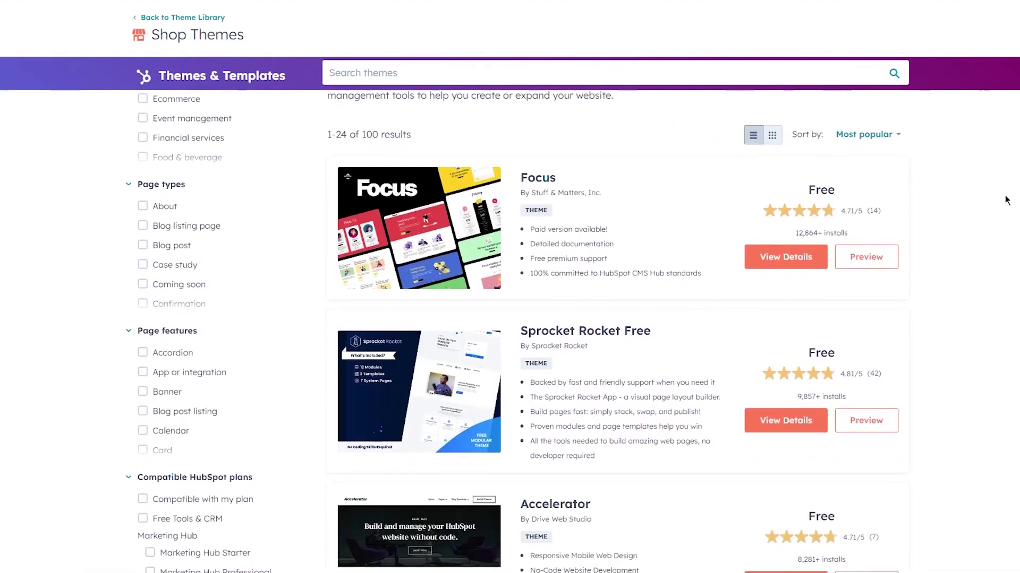
pyautogui.scroll(-2, 544, 275)
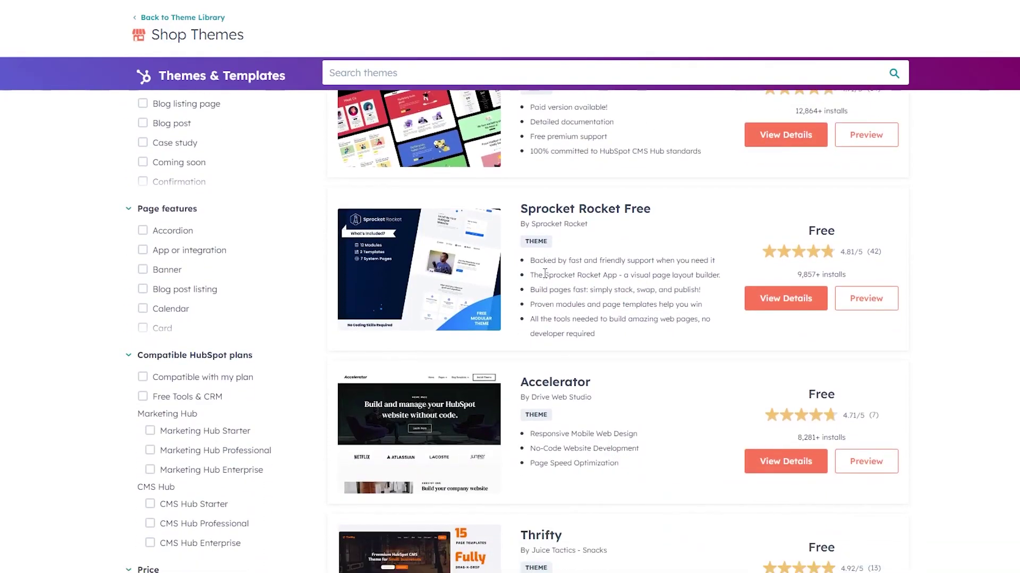
pyautogui.scroll(-6, 659, 360)
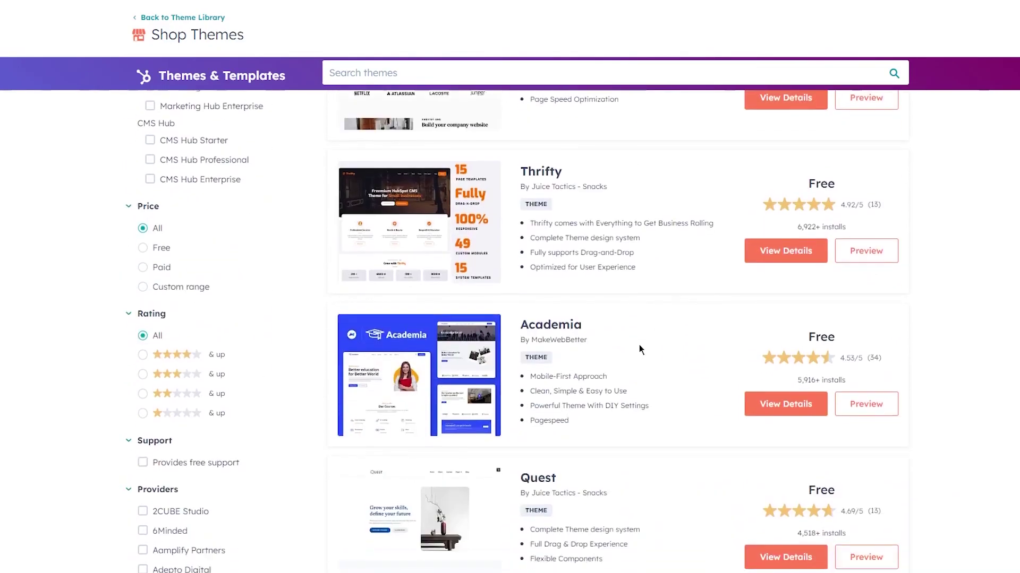
pyautogui.scroll(-3, 628, 333)
pyautogui.scroll(-4, 629, 328)
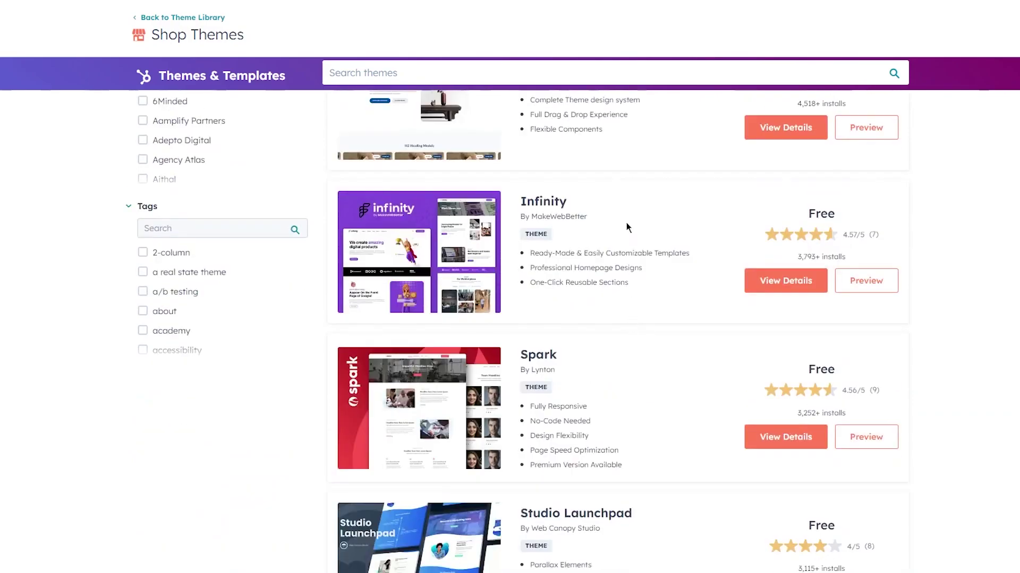
pyautogui.scroll(-5, 626, 222)
pyautogui.scroll(-7, 652, 259)
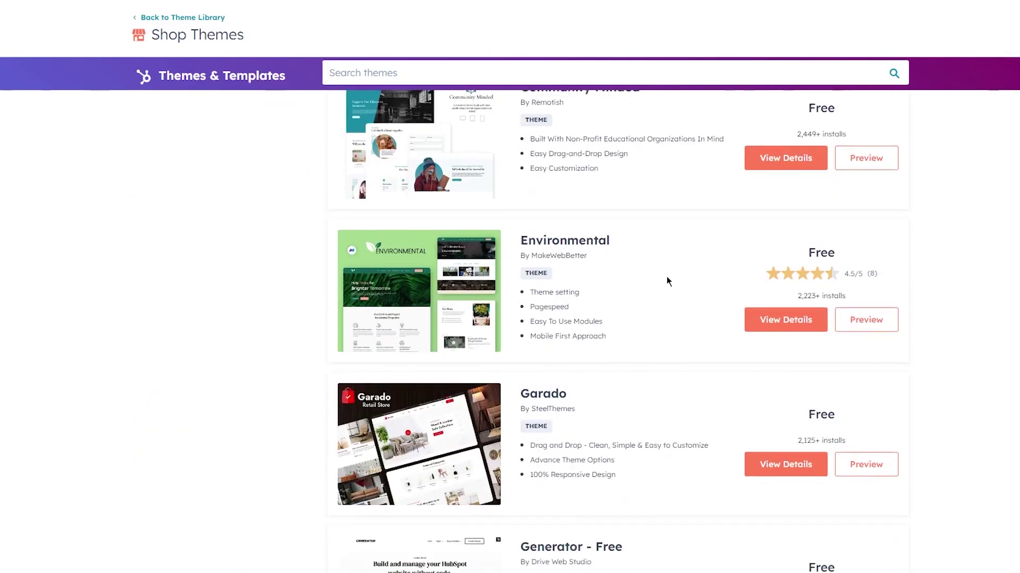
pyautogui.scroll(20, 667, 281)
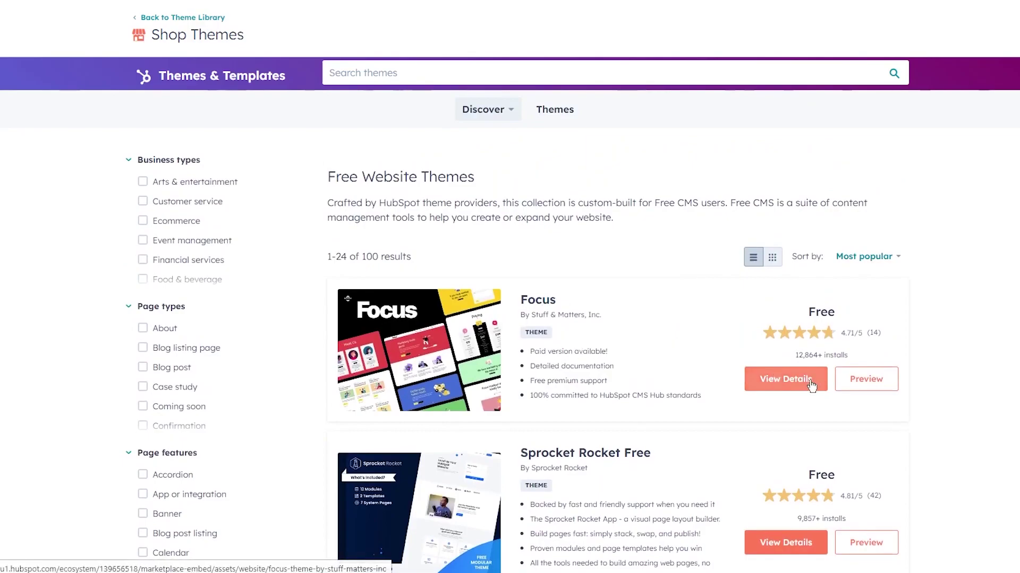
pyautogui.click(795, 388)
pyautogui.click(795, 387)
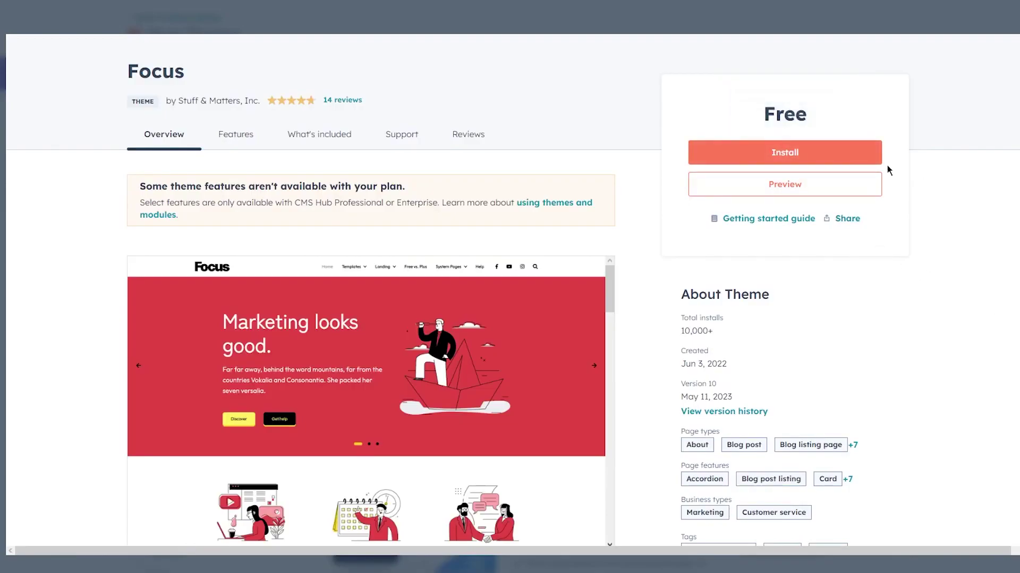
# Install Focus for free and set it as the active theme to edit its settings.
pyautogui.click(818, 155)
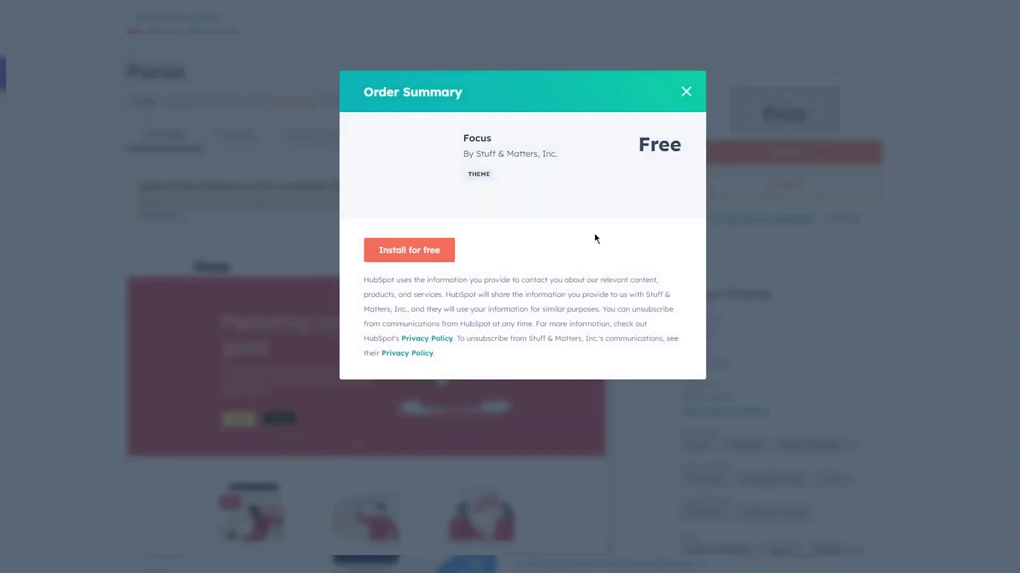
pyautogui.click(413, 257)
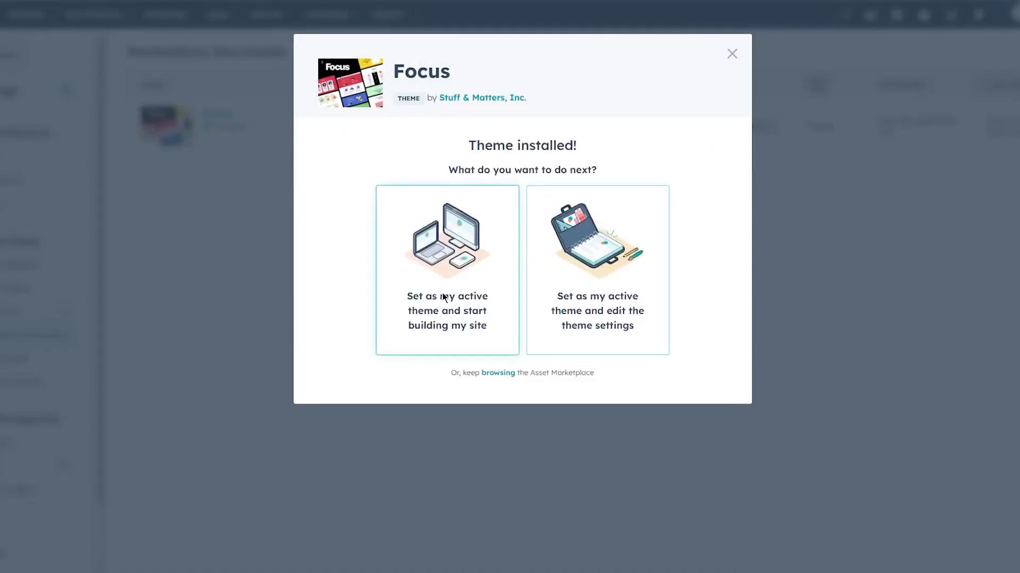
pyautogui.click(596, 285)
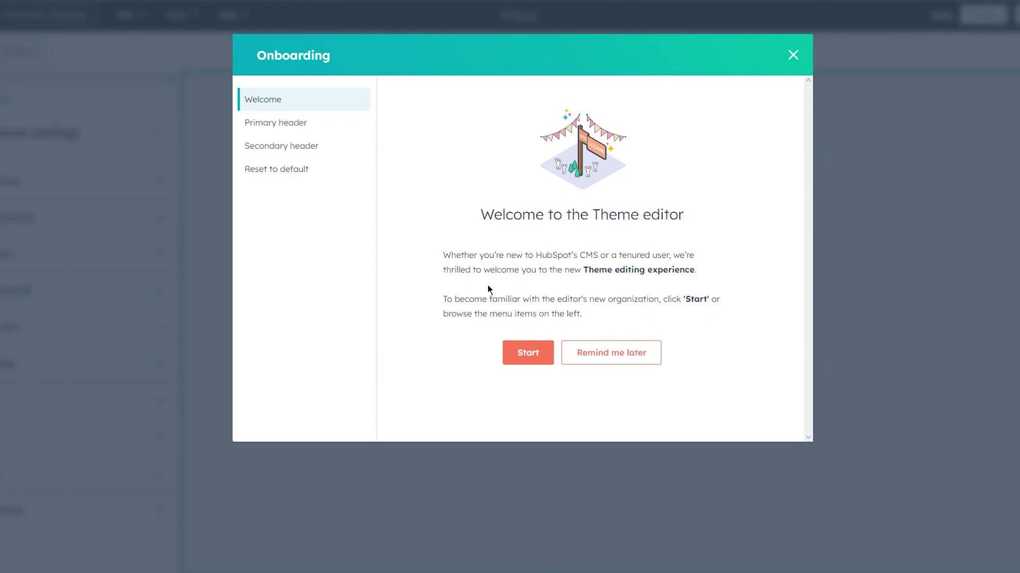
# Step through the tour's Primary header, Secondary header and Reset to default pages, then finish.
pyautogui.click(302, 133)
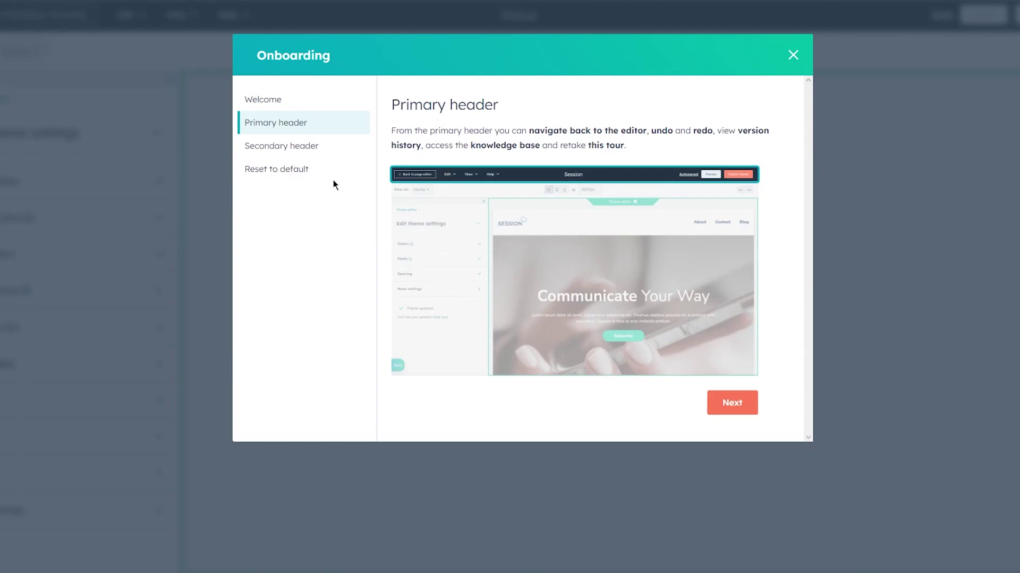
pyautogui.click(299, 148)
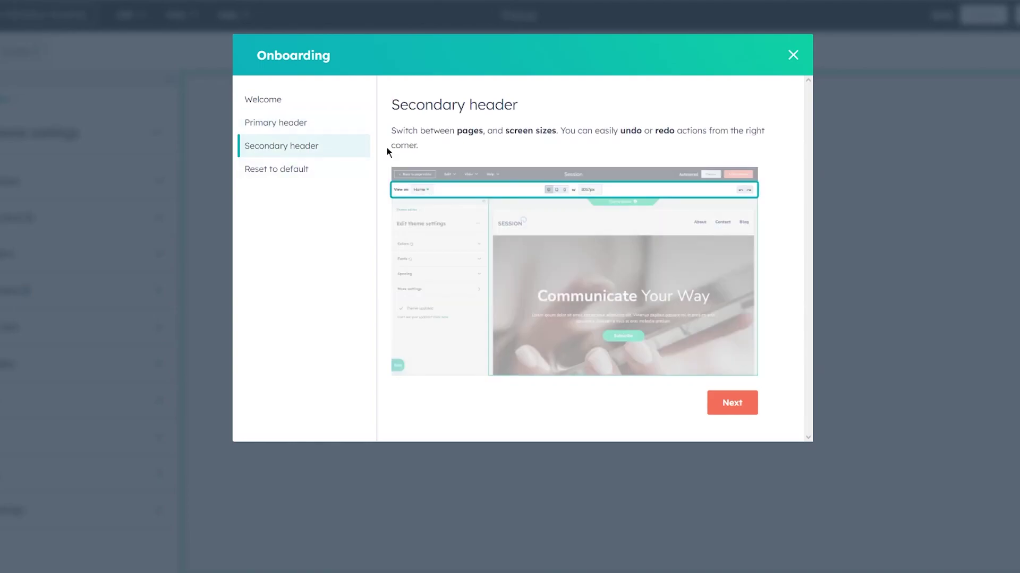
pyautogui.click(272, 177)
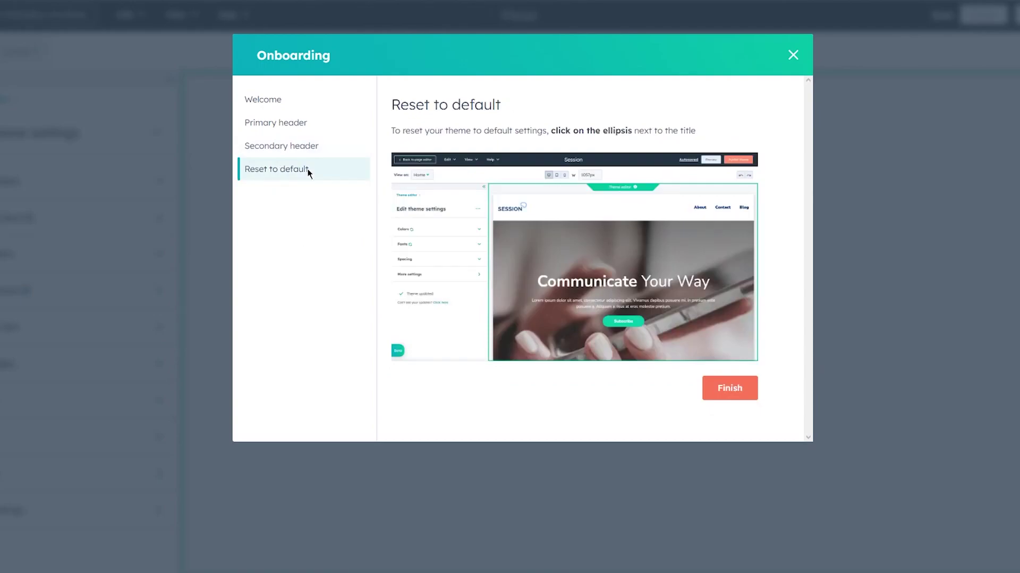
pyautogui.click(287, 121)
pyautogui.click(287, 110)
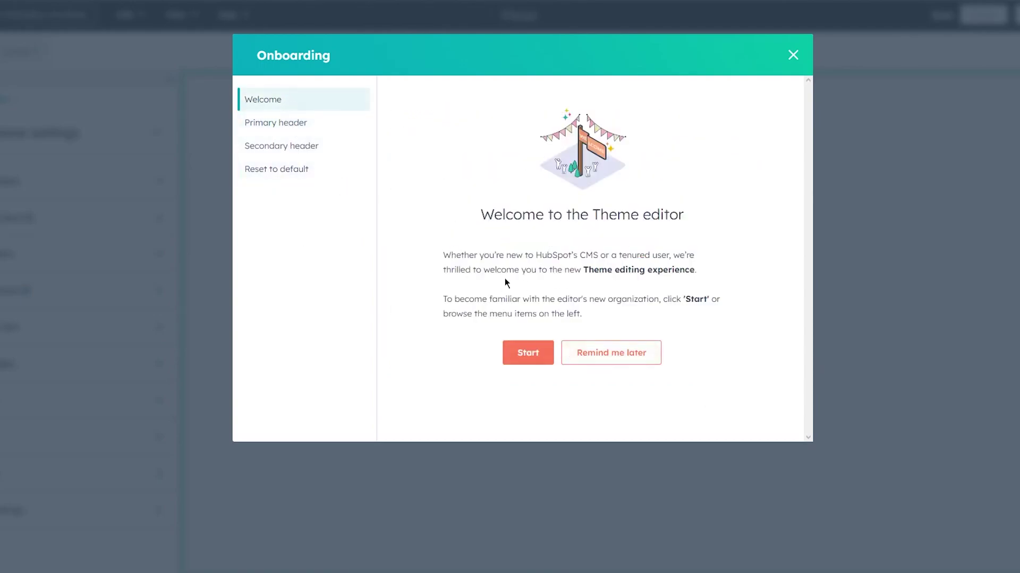
pyautogui.click(517, 365)
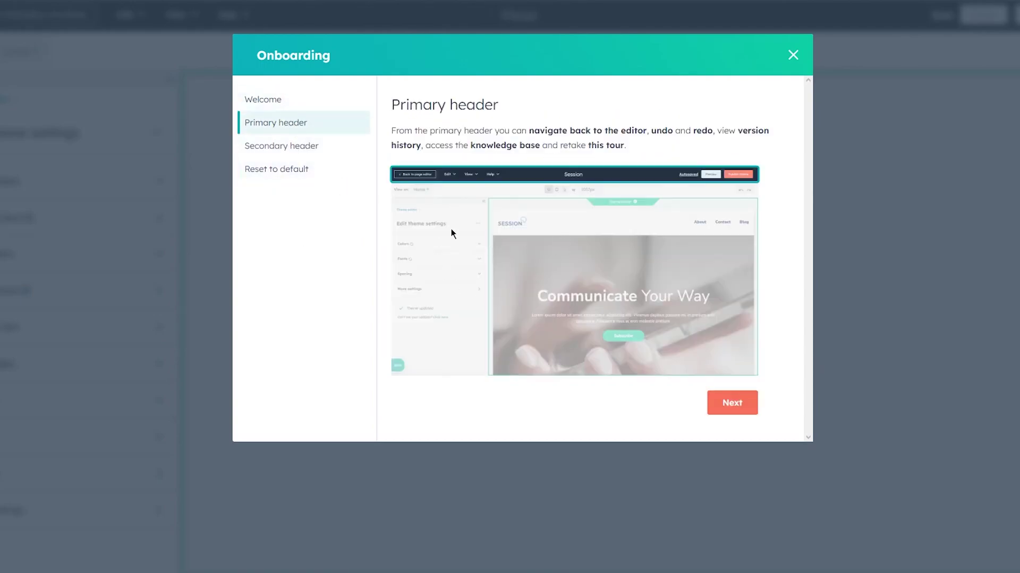
pyautogui.click(730, 403)
pyautogui.click(730, 404)
pyautogui.click(731, 394)
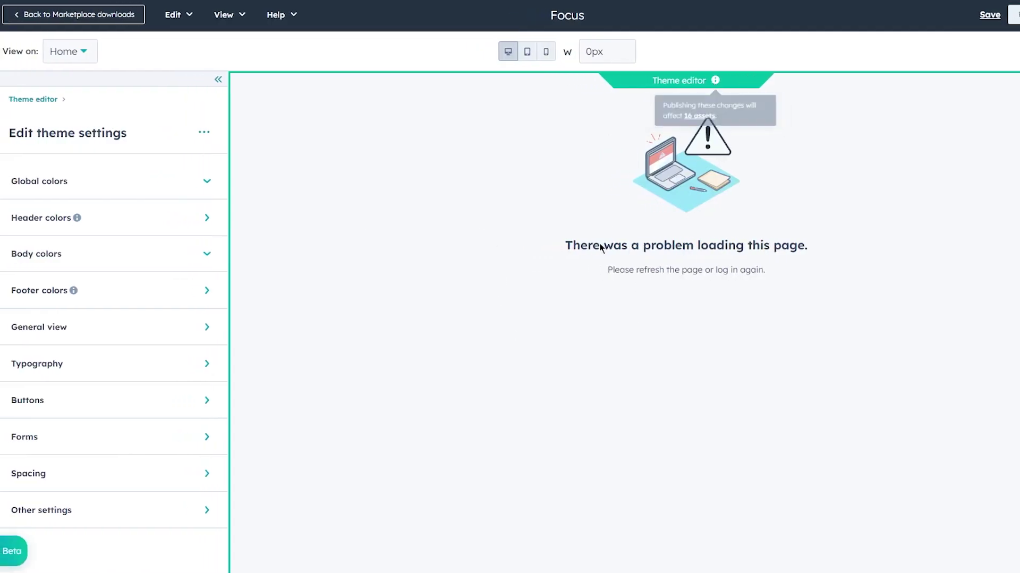
# Check the preview page list and save the Focus theme settings.
pyautogui.click(84, 52)
pyautogui.click(84, 52)
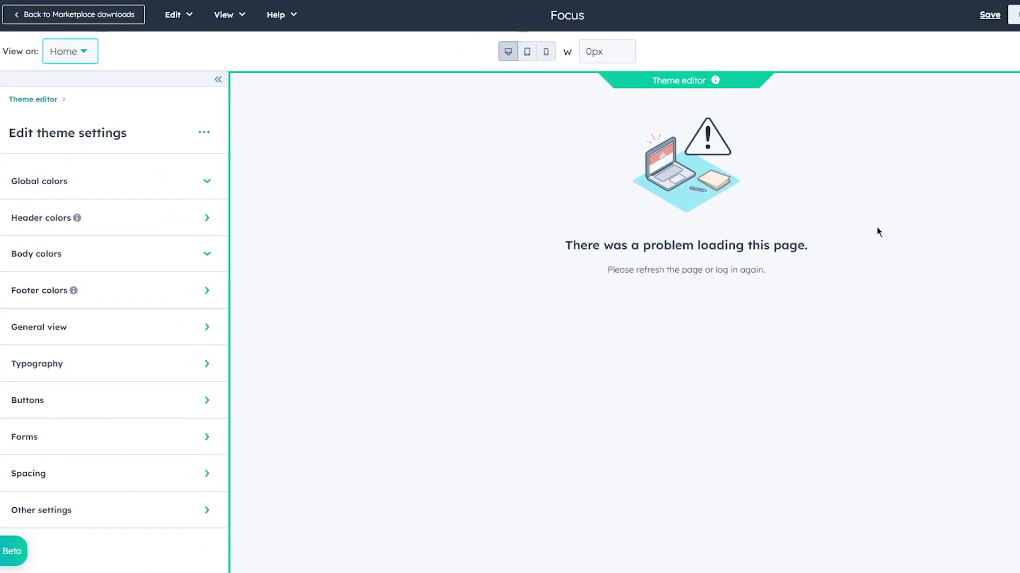
pyautogui.click(989, 16)
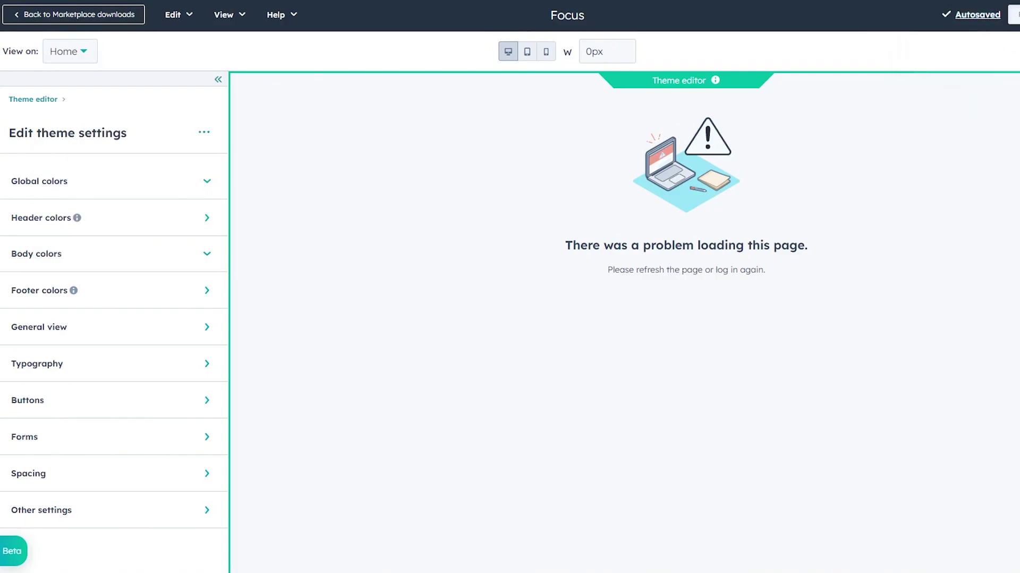
# Leave the editor with unpublished changes and return to the CMS Hub Free user guide.
pyautogui.click(38, 17)
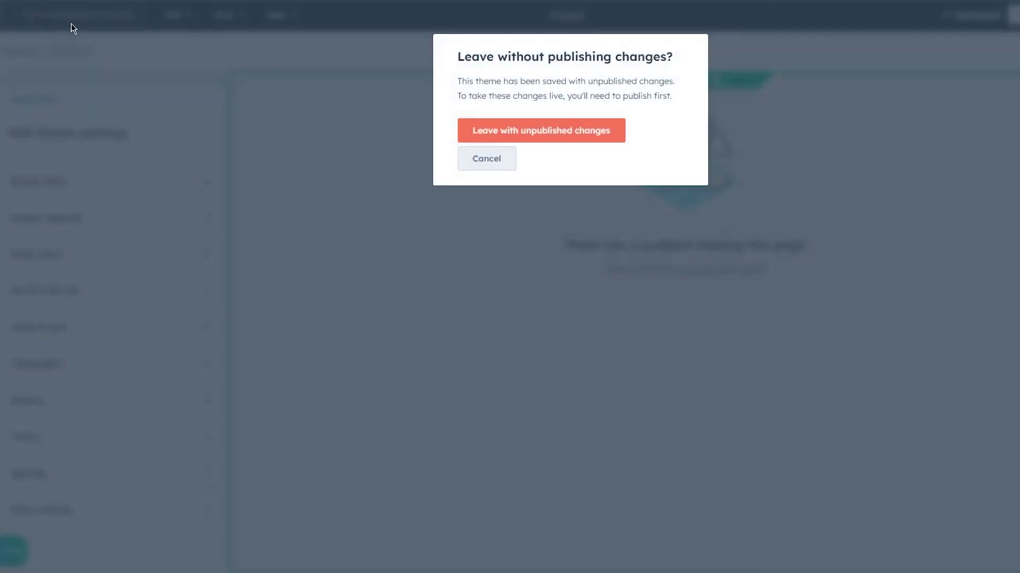
pyautogui.click(565, 130)
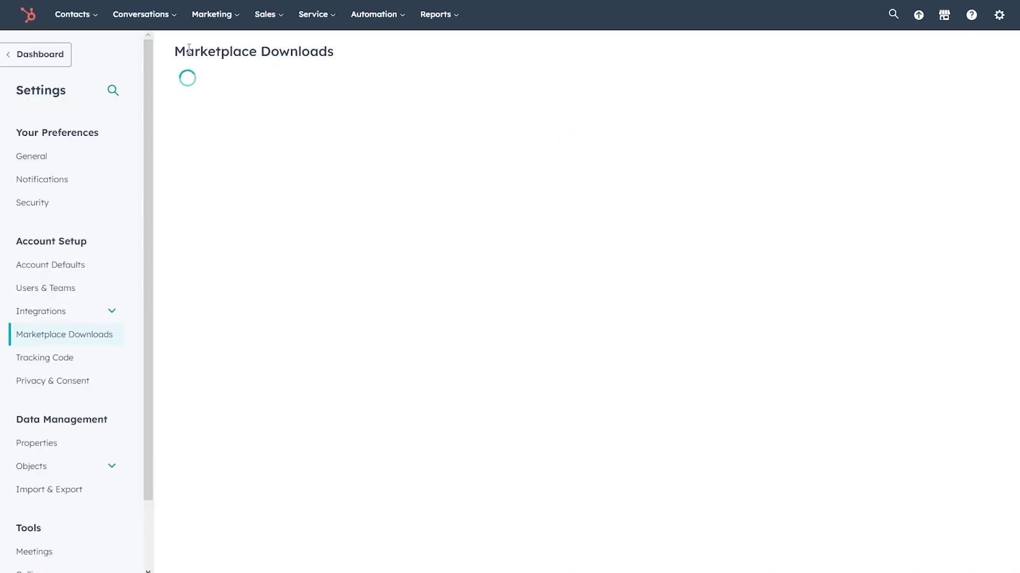
pyautogui.click(44, 23)
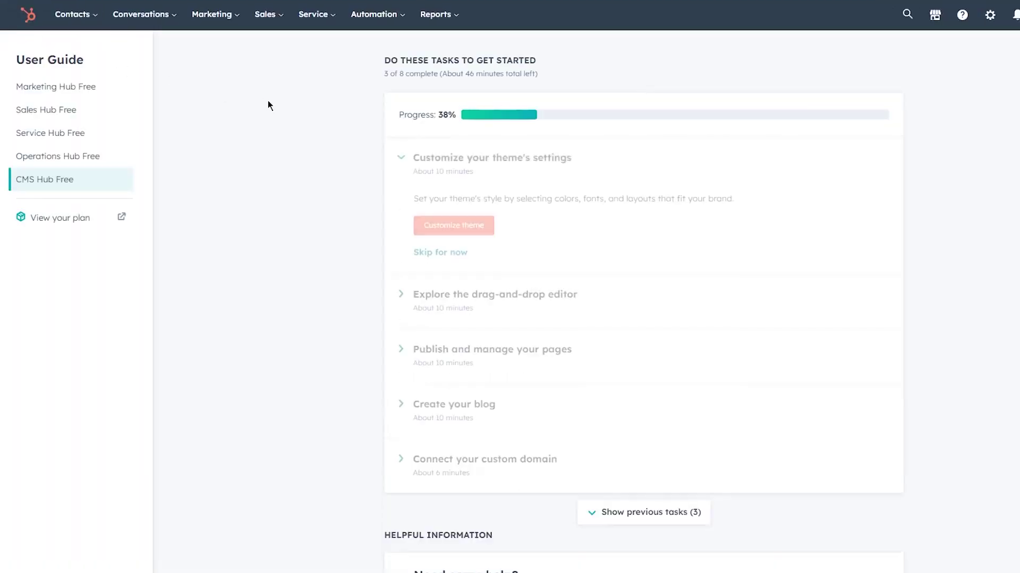
pyautogui.click(457, 234)
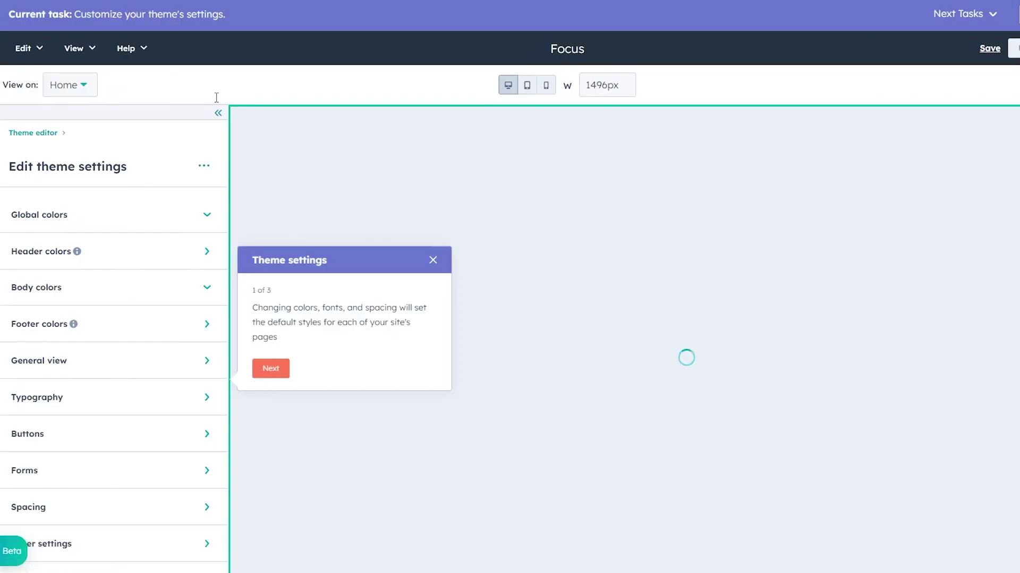
pyautogui.click(433, 259)
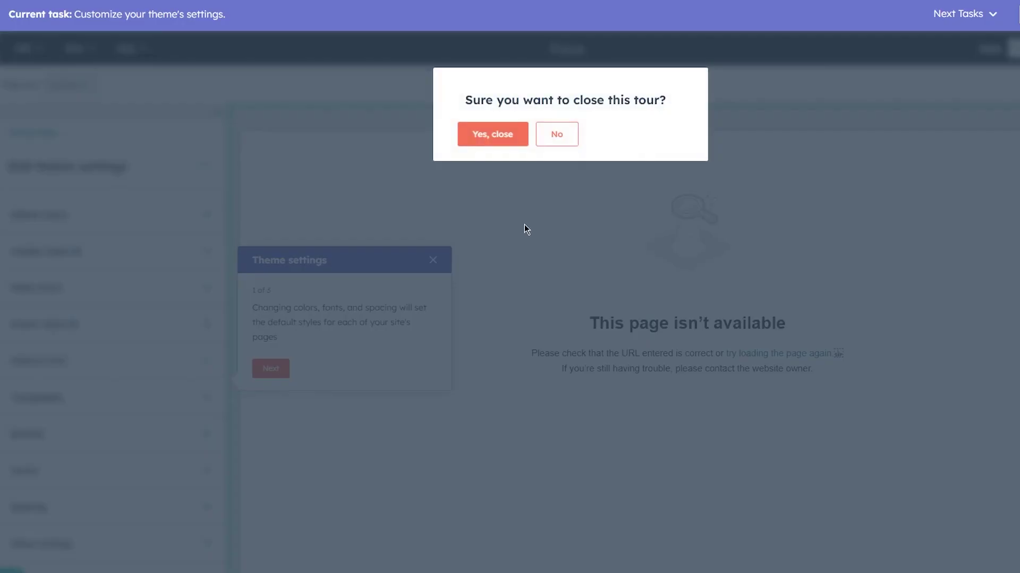
pyautogui.click(502, 139)
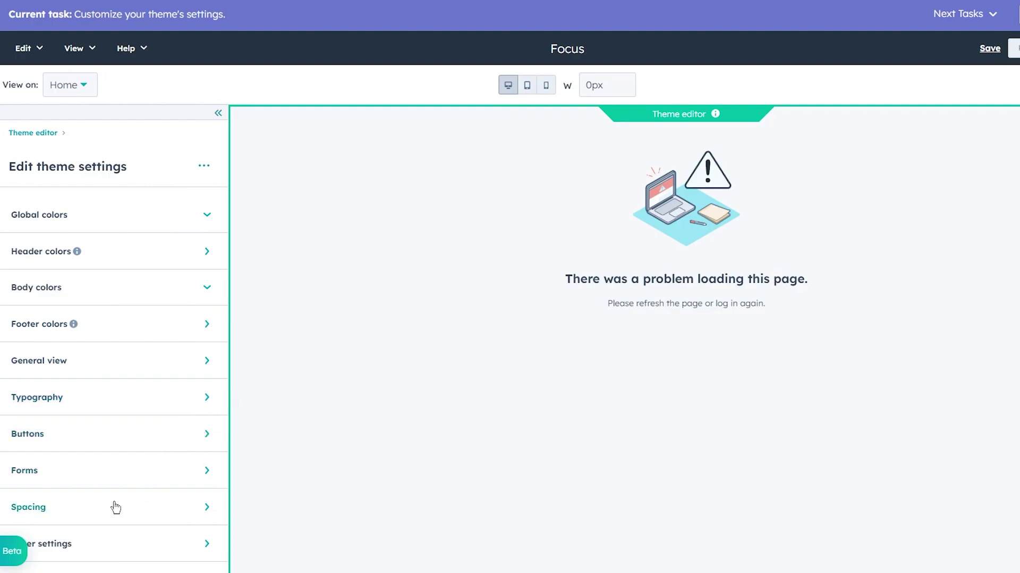
pyautogui.click(205, 166)
pyautogui.click(113, 218)
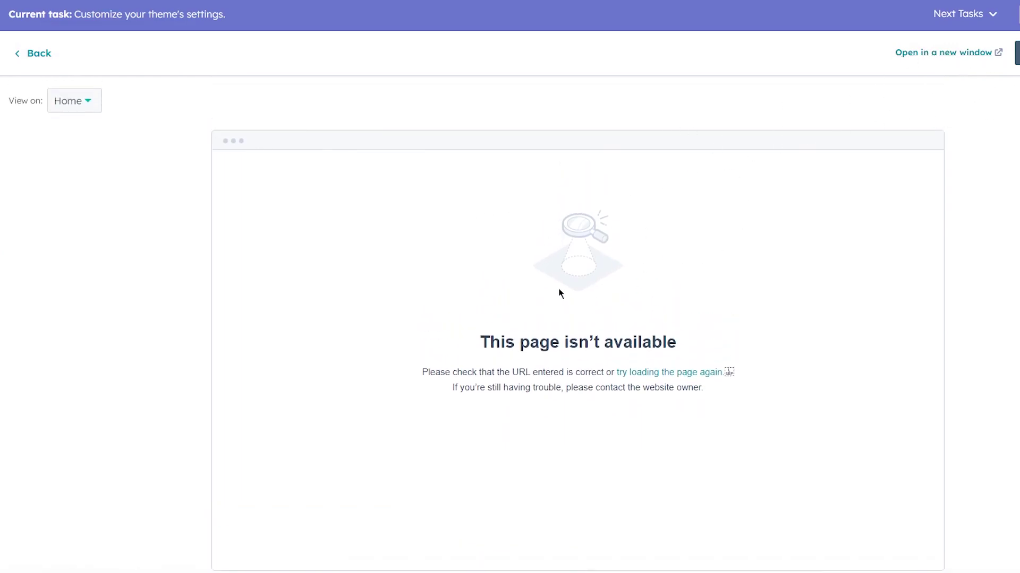
pyautogui.click(24, 54)
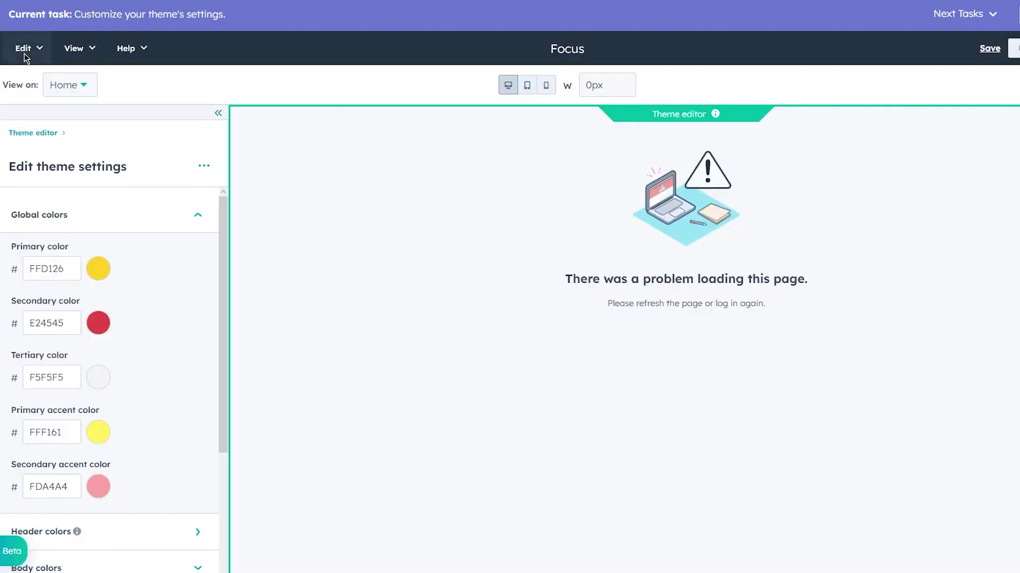
pyautogui.click(26, 48)
pyautogui.click(27, 47)
pyautogui.click(97, 3)
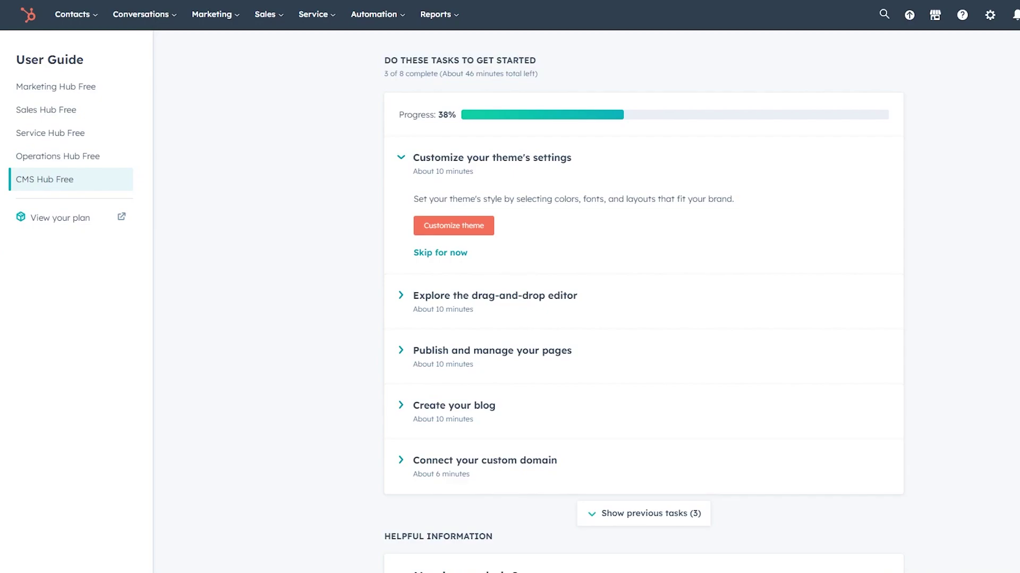
# Skip 'Customize your theme's settings' from the previous tasks and launch the drag-and-drop demo.
pyautogui.click(645, 525)
pyautogui.scroll(-3, 317, 396)
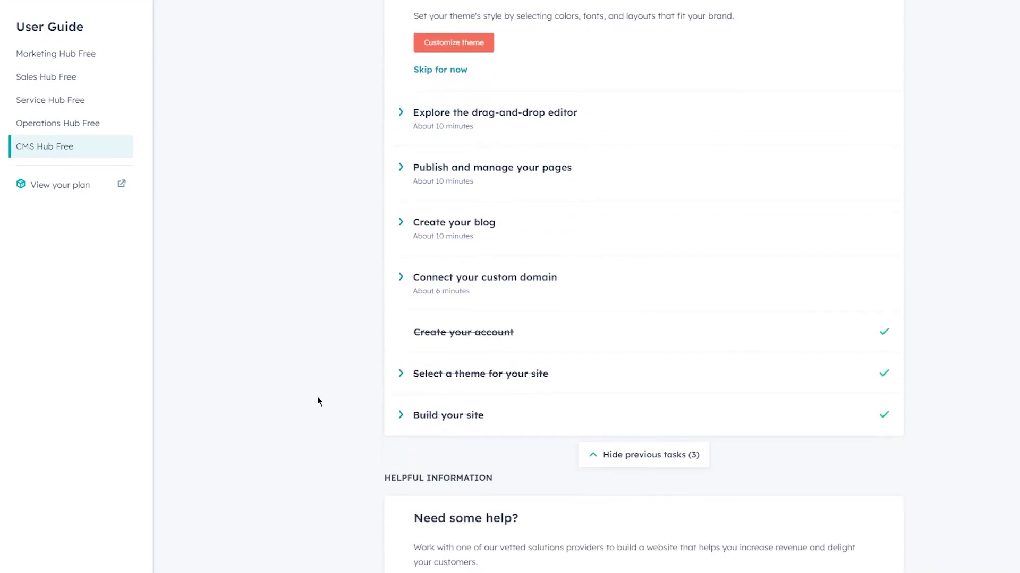
pyautogui.scroll(3, 314, 369)
pyautogui.click(434, 255)
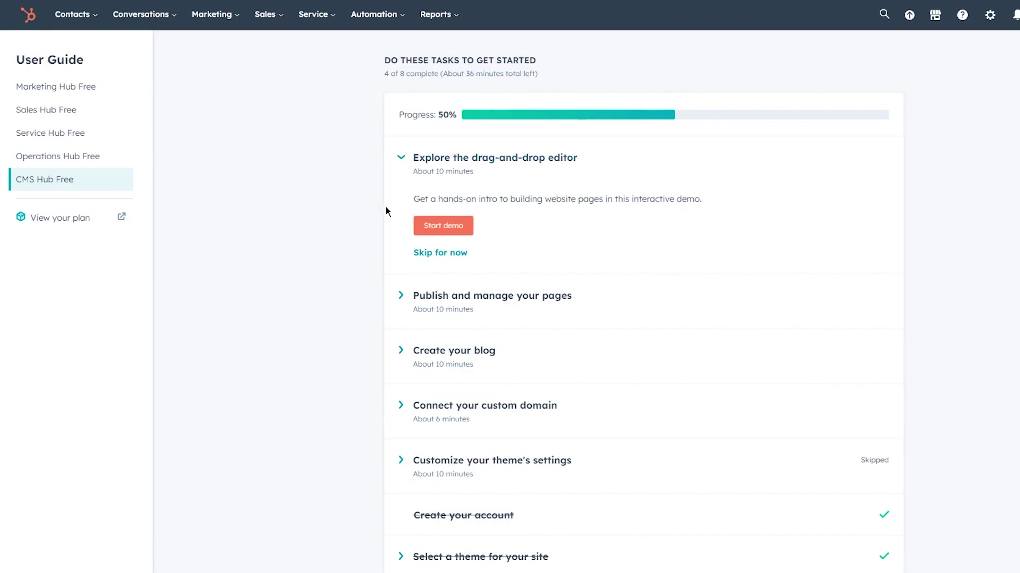
pyautogui.click(436, 234)
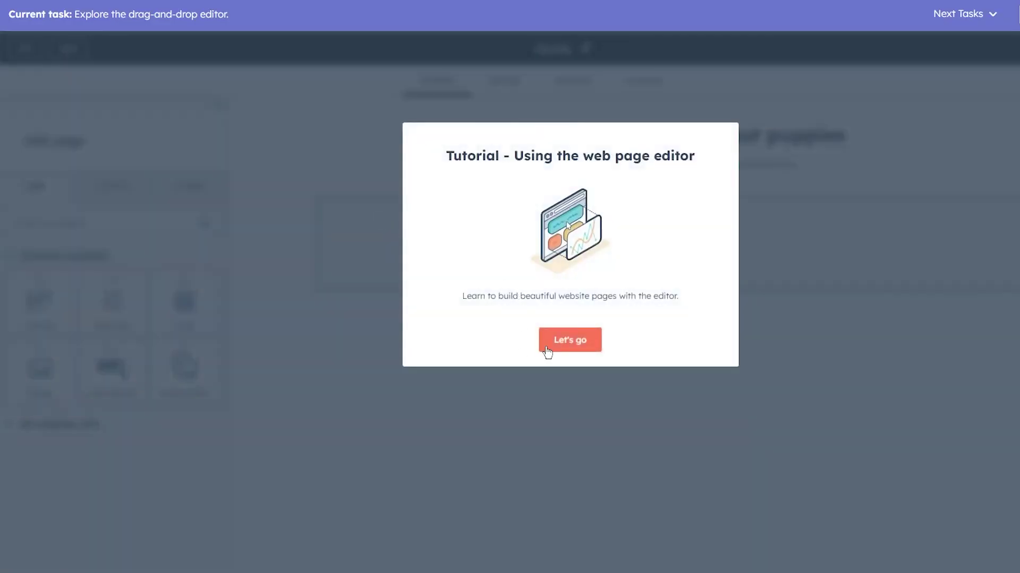
# Begin the editor tutorial and dismiss the task-finished message to stay in the editor.
pyautogui.click(569, 345)
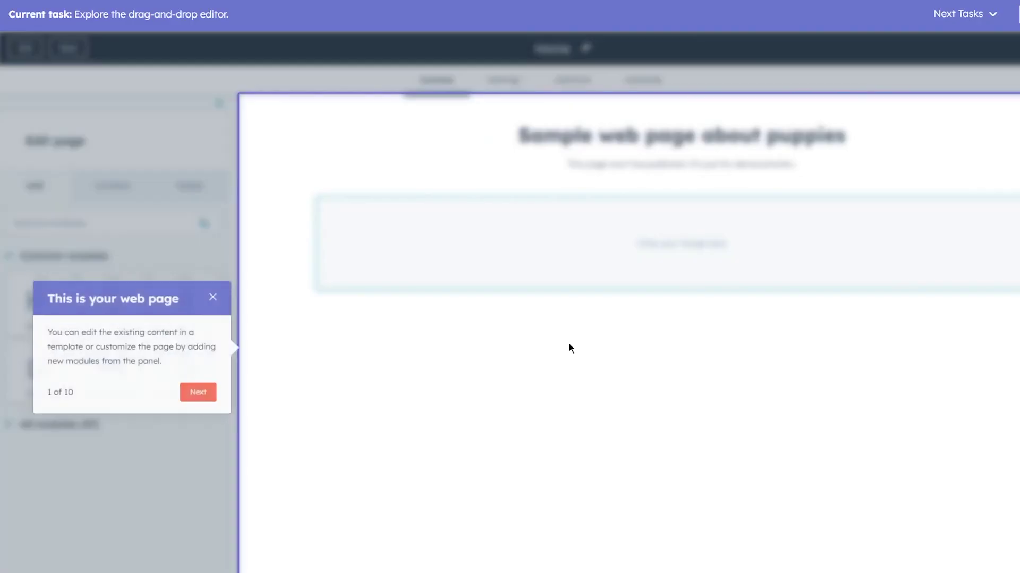
pyautogui.click(212, 296)
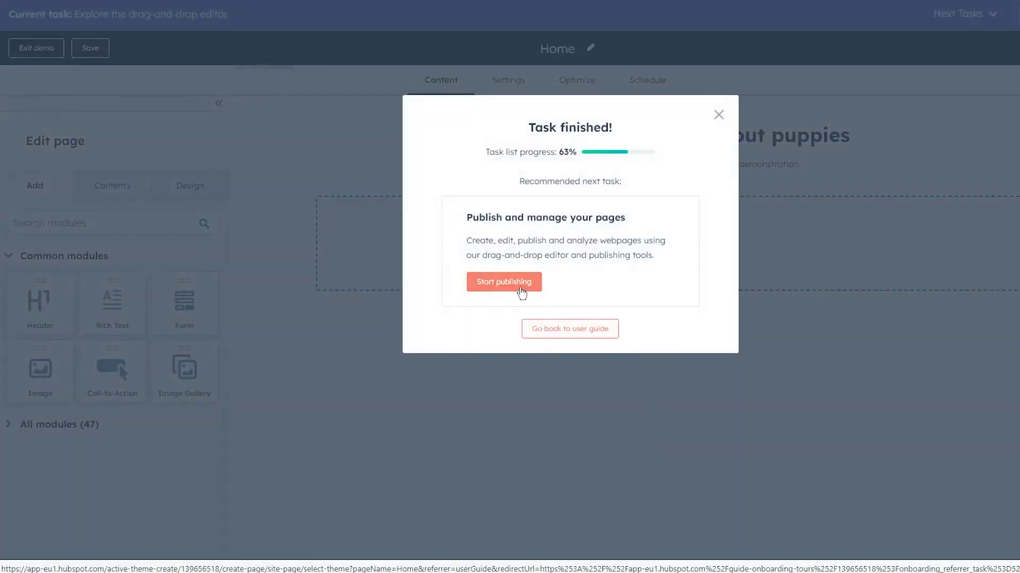
pyautogui.click(727, 116)
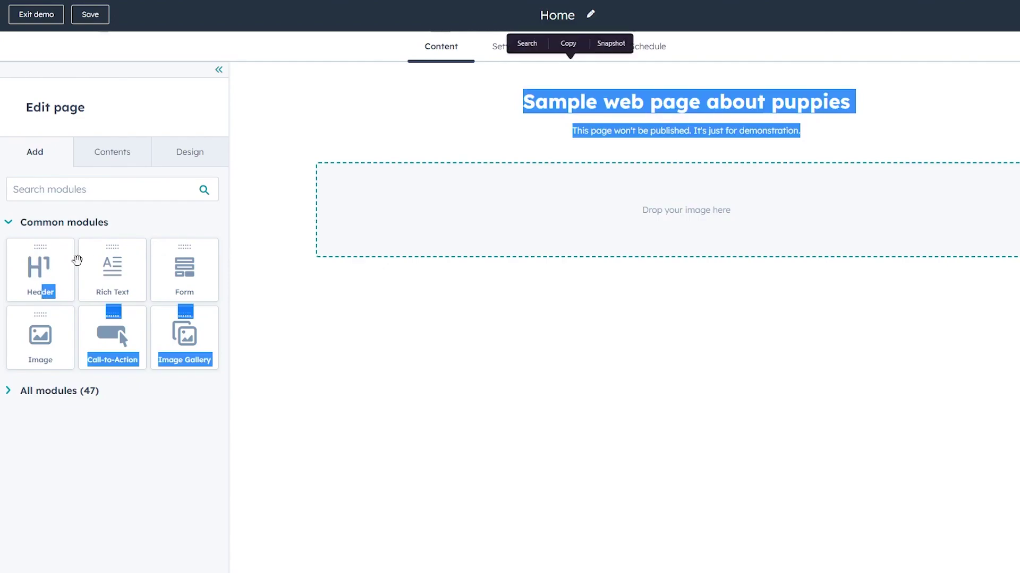
pyautogui.moveTo(75, 261); pyautogui.dragTo(119, 245)
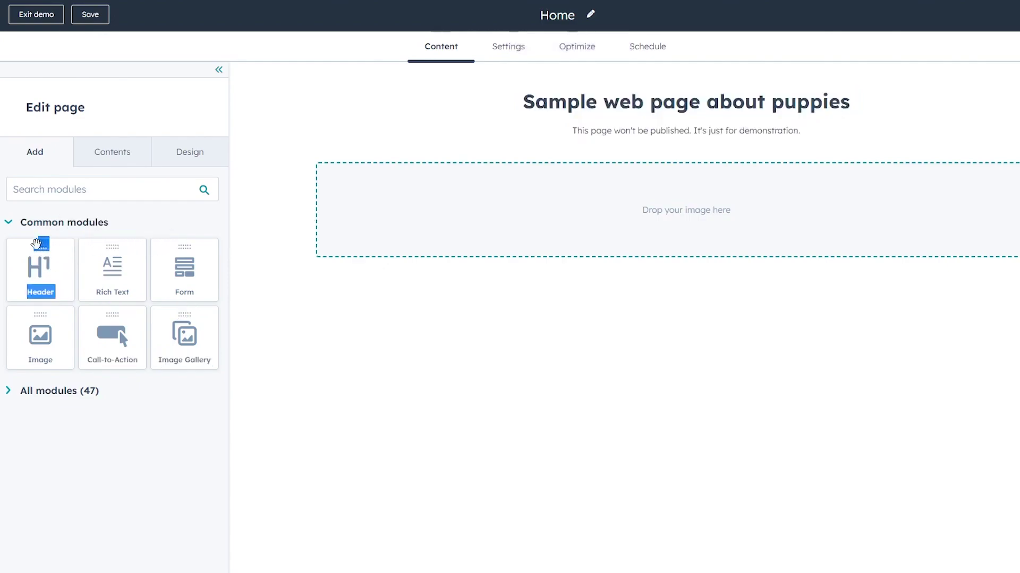
pyautogui.click(562, 246)
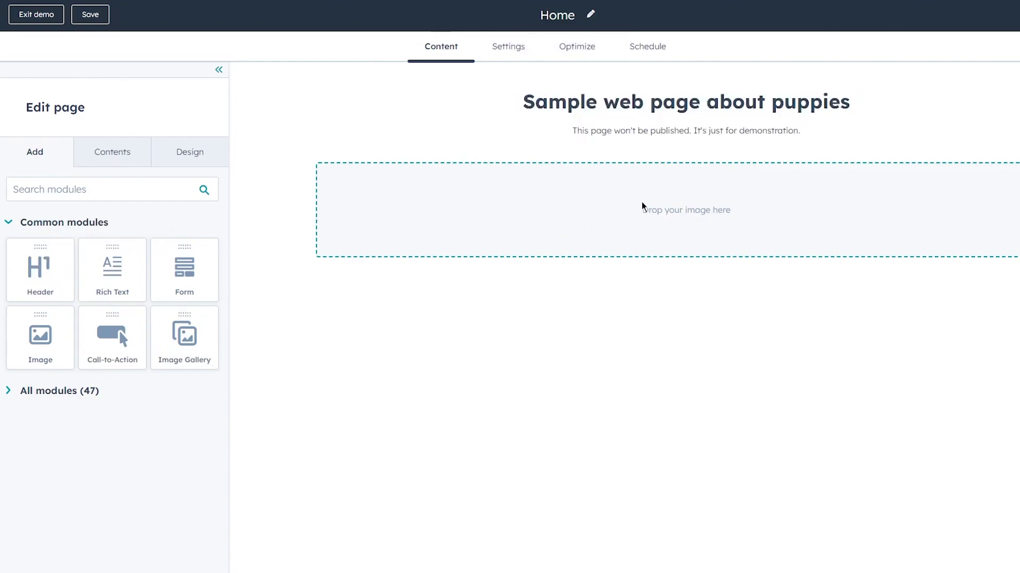
pyautogui.click(706, 226)
# Drop an Image module in the drop zone, swap in the dachshund photo, and add text.
pyautogui.moveTo(41, 333); pyautogui.dragTo(538, 215)
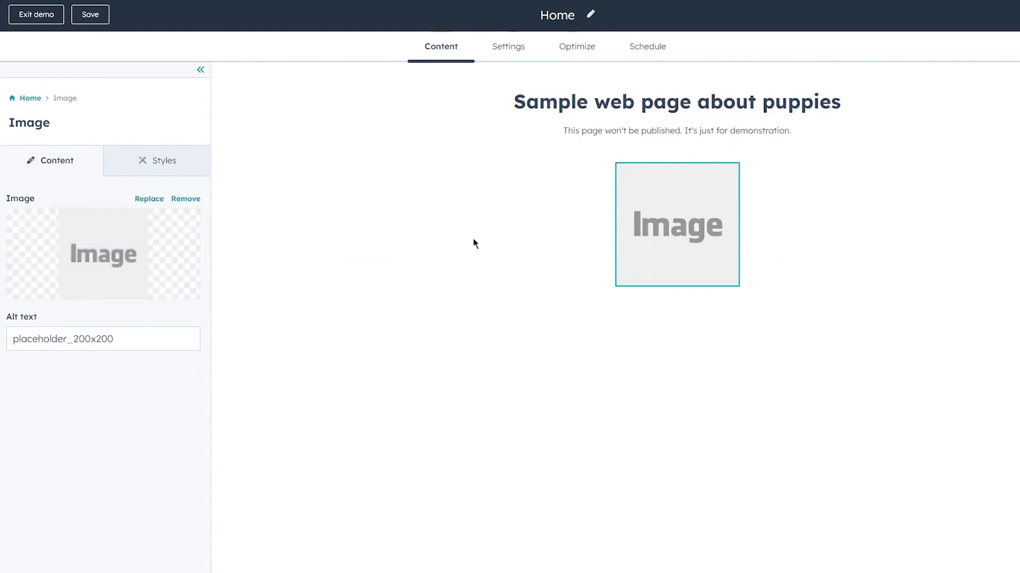
pyautogui.click(149, 198)
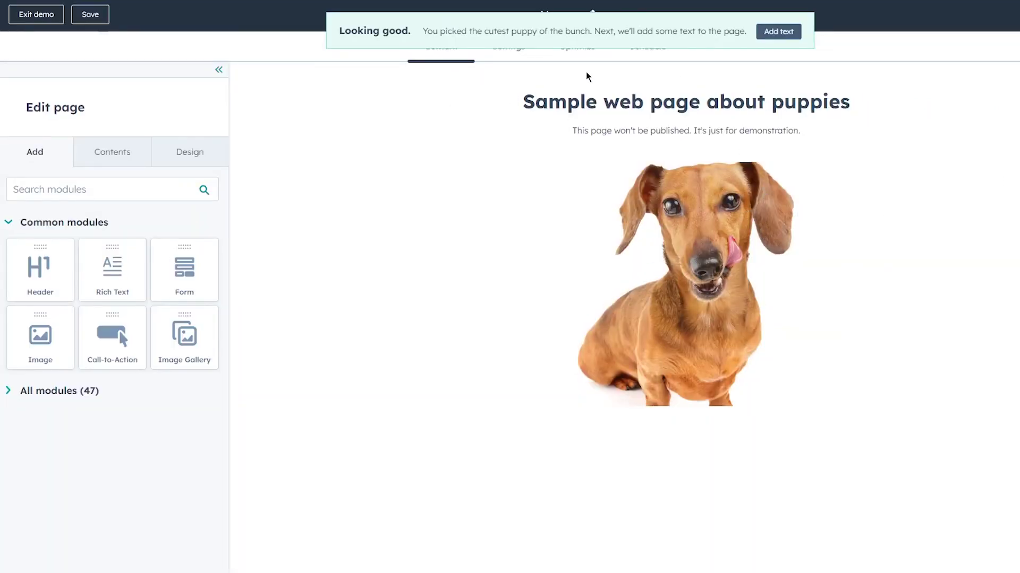
pyautogui.click(771, 32)
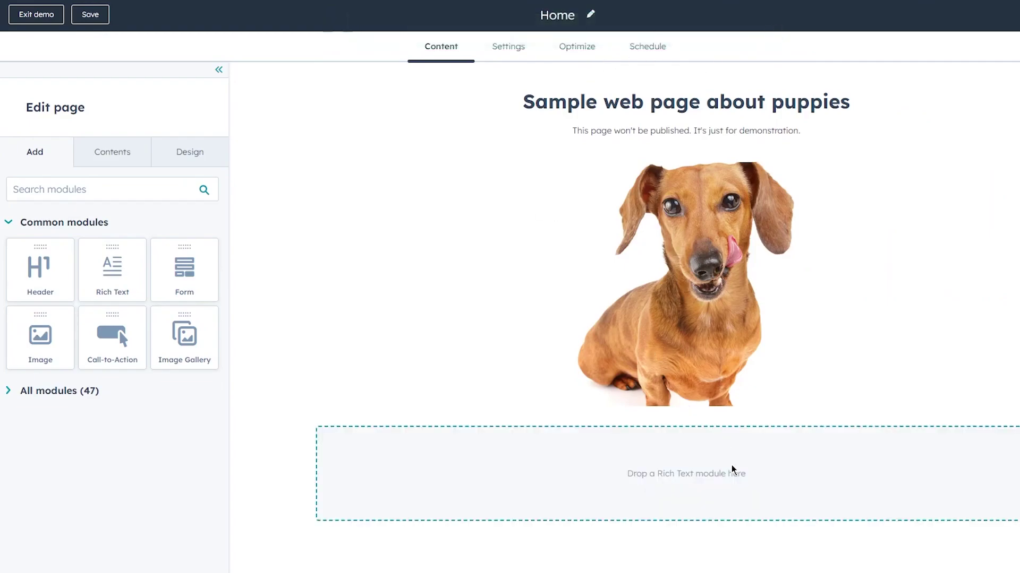
# Add a Rich Text block below the puppy photo and retitle its heading 'Adorable puppy picture'.
pyautogui.moveTo(133, 266); pyautogui.dragTo(648, 485)
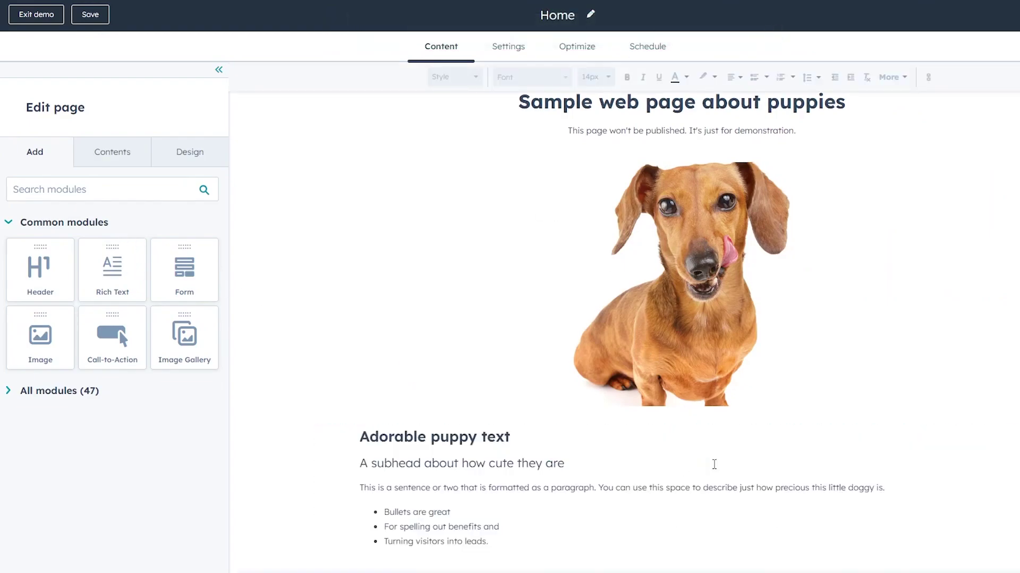
pyautogui.click(627, 495)
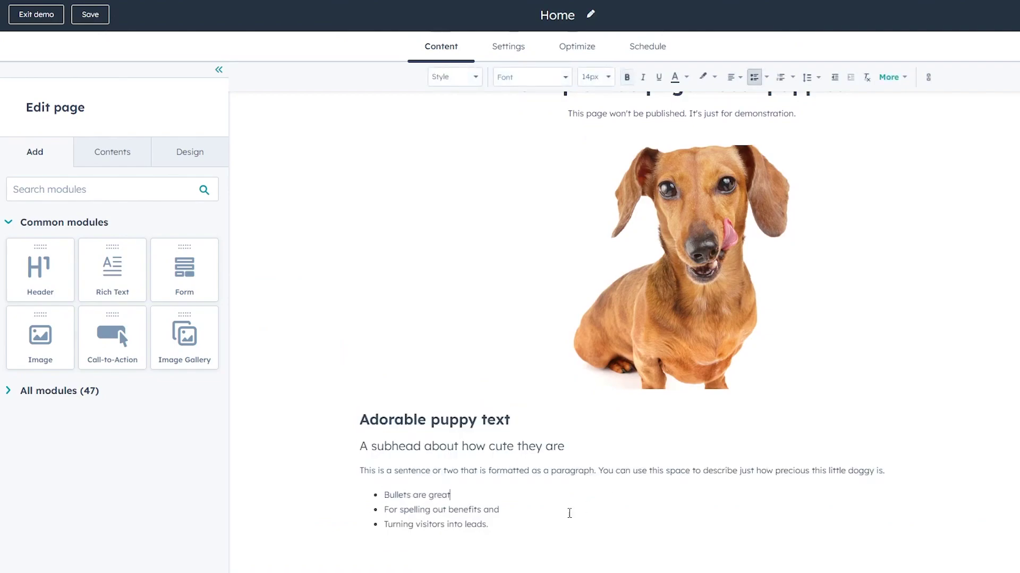
pyautogui.click(394, 446)
pyautogui.doubleClick(452, 420)
pyautogui.click(508, 418)
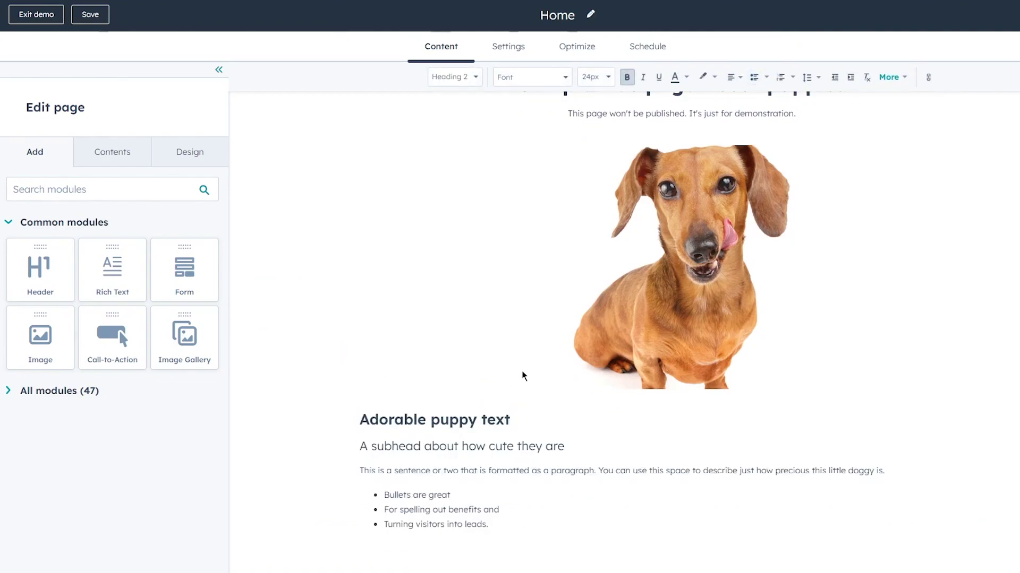
pyautogui.press('BackSpace')
pyautogui.press('BackSpace')
pyautogui.press('BackSpace')
pyautogui.press('BackSpace')
pyautogui.write('picture')
# Bold a phrase in the new text block's paragraph.
pyautogui.moveTo(383, 524); pyautogui.dragTo(408, 495)
pyautogui.click(650, 463)
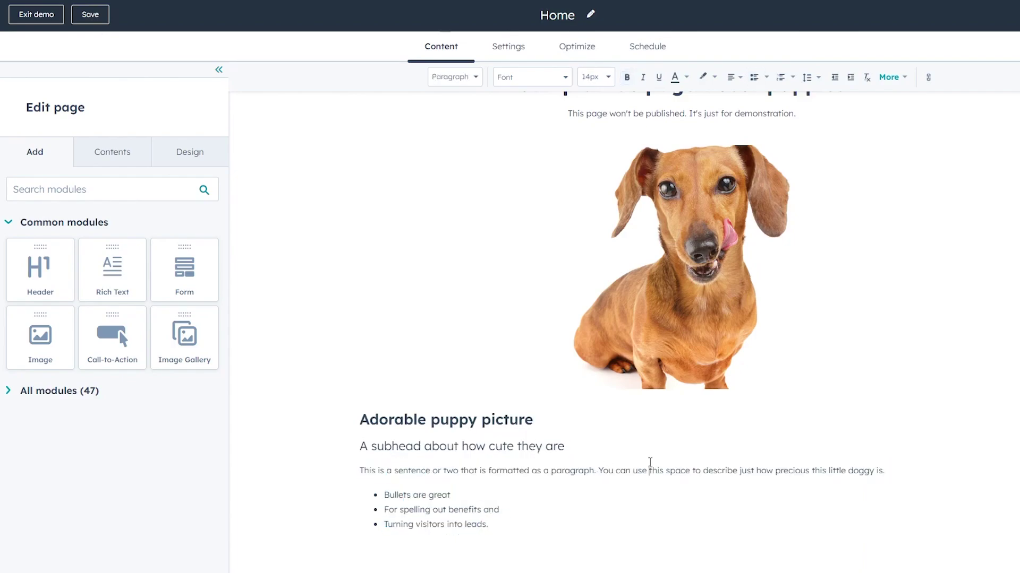
pyautogui.moveTo(650, 463); pyautogui.dragTo(565, 469)
pyautogui.click(629, 79)
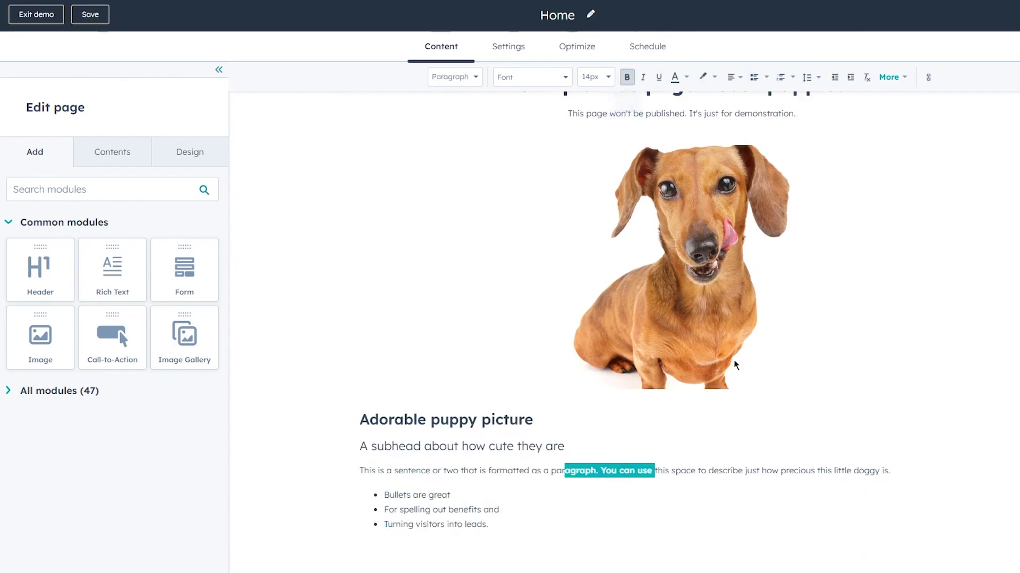
pyautogui.click(579, 484)
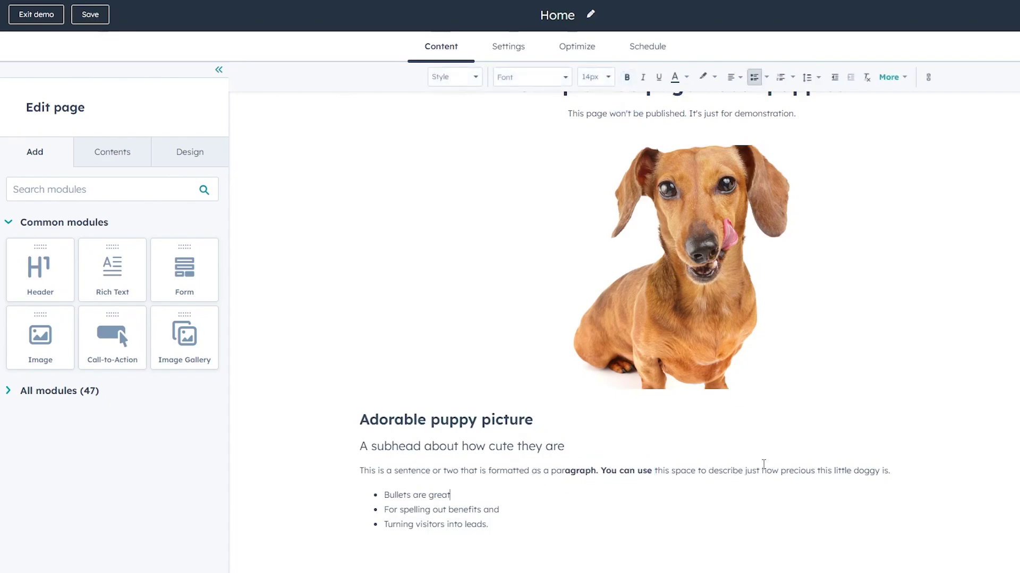
# Underline 'how precious this little doggy' and italicize 'two that' in the paragraph.
pyautogui.moveTo(763, 465); pyautogui.dragTo(879, 468)
pyautogui.click(659, 77)
pyautogui.click(692, 462)
pyautogui.moveTo(480, 462); pyautogui.dragTo(436, 460)
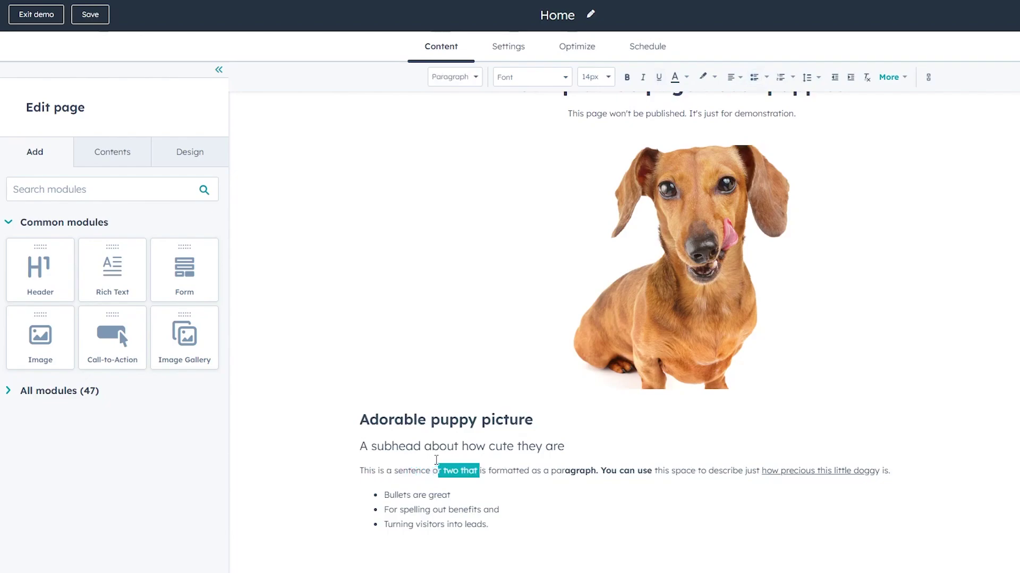
pyautogui.click(643, 77)
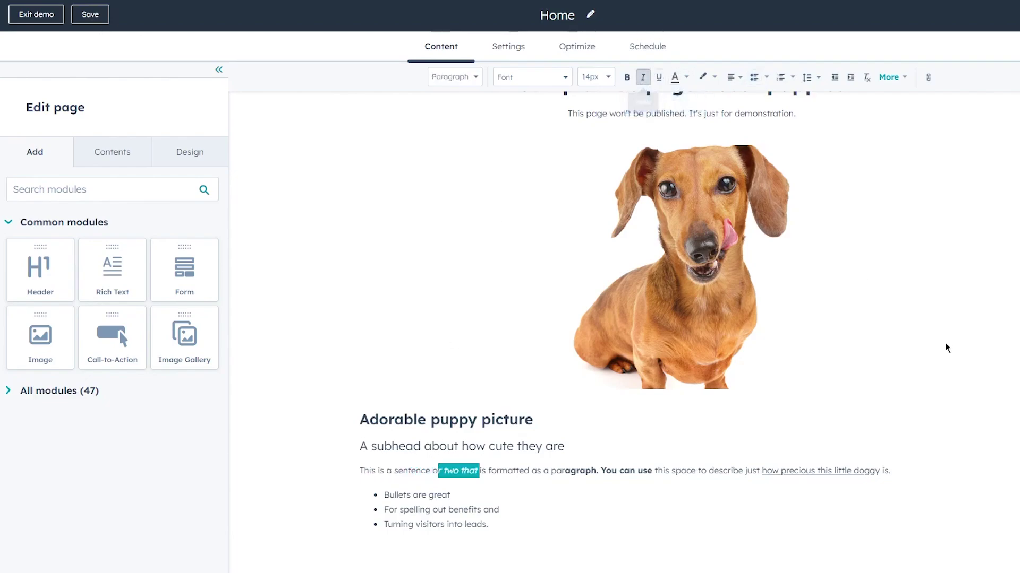
pyautogui.click(946, 346)
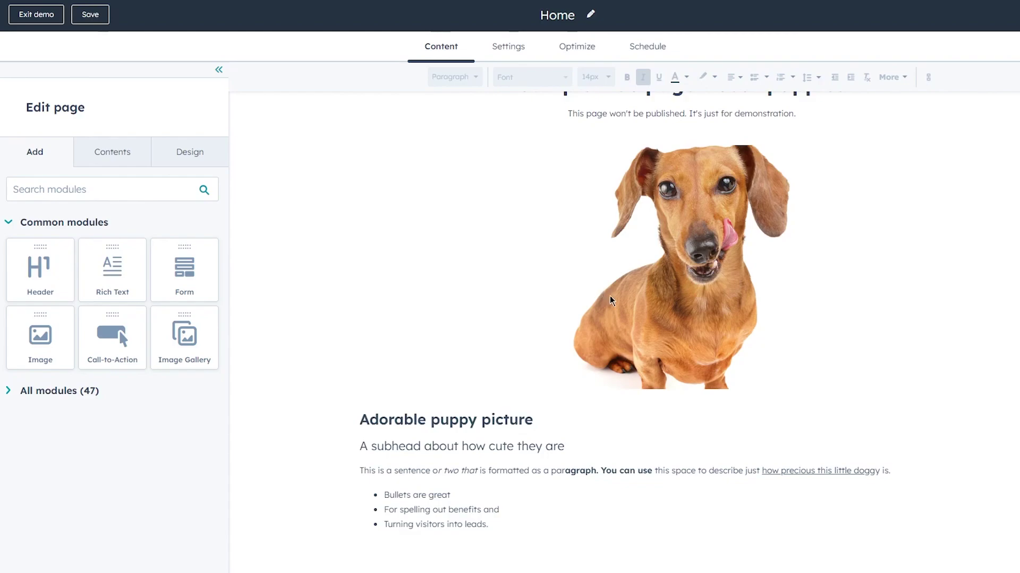
pyautogui.scroll(1, 610, 295)
pyautogui.click(501, 42)
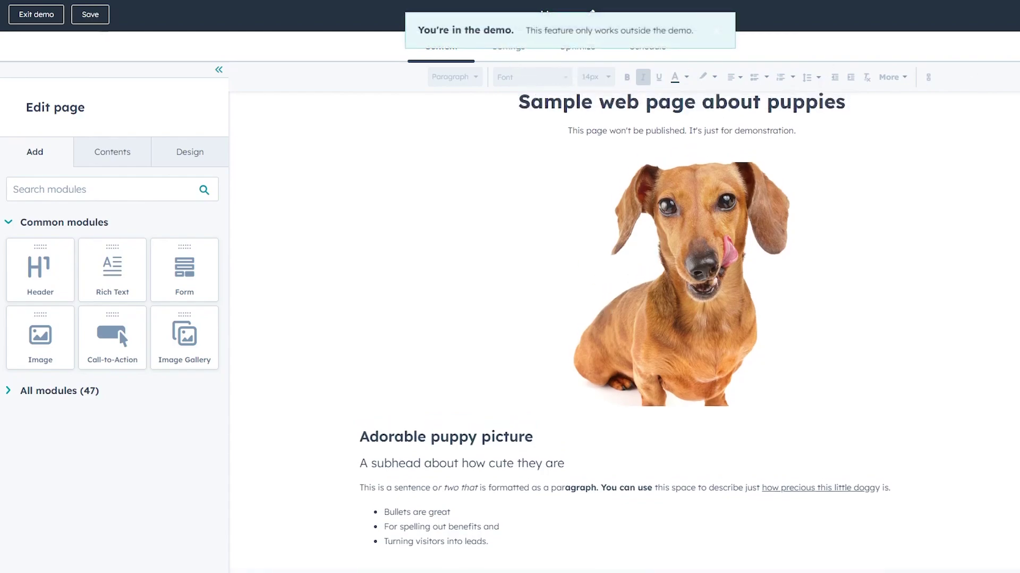
# Exit the demo, choose Start publishing in the User Guide, and pick the Focus Home template.
pyautogui.click(32, 15)
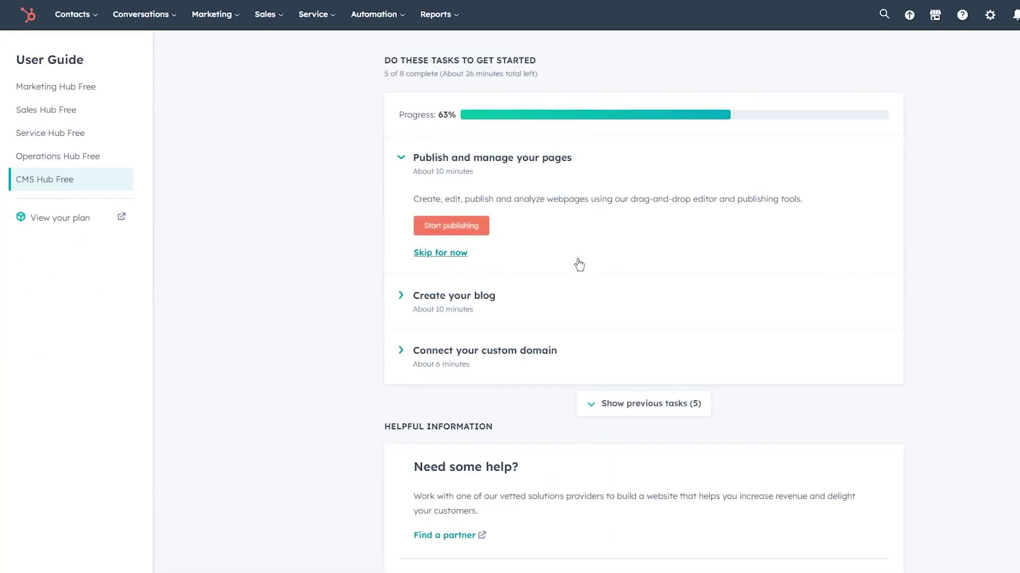
pyautogui.click(462, 237)
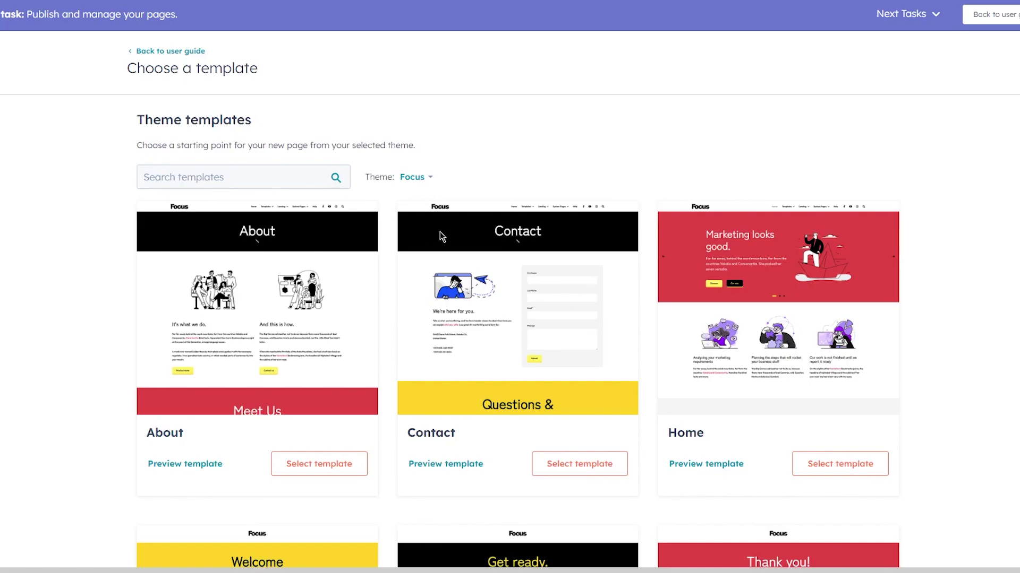
pyautogui.scroll(-12, 893, 282)
pyautogui.scroll(4, 893, 283)
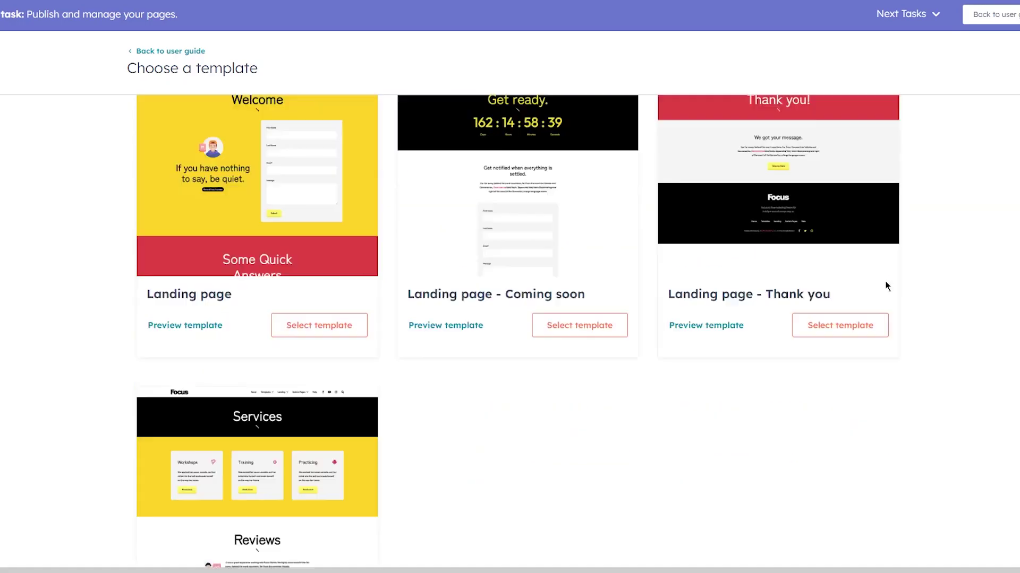
pyautogui.scroll(9, 885, 286)
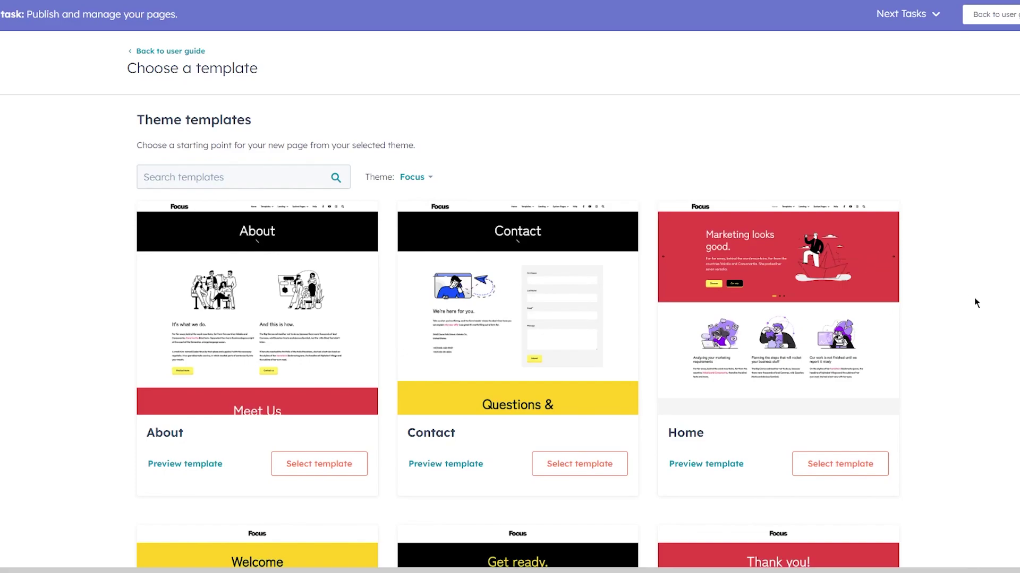
pyautogui.scroll(-3, 563, 307)
pyautogui.scroll(-4, 422, 191)
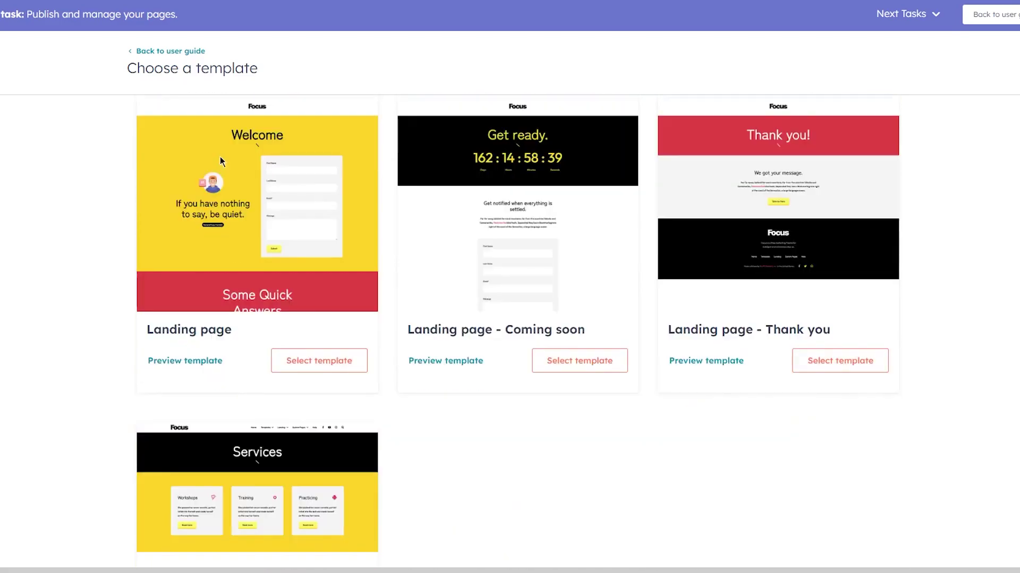
pyautogui.scroll(6, 422, 191)
pyautogui.click(818, 404)
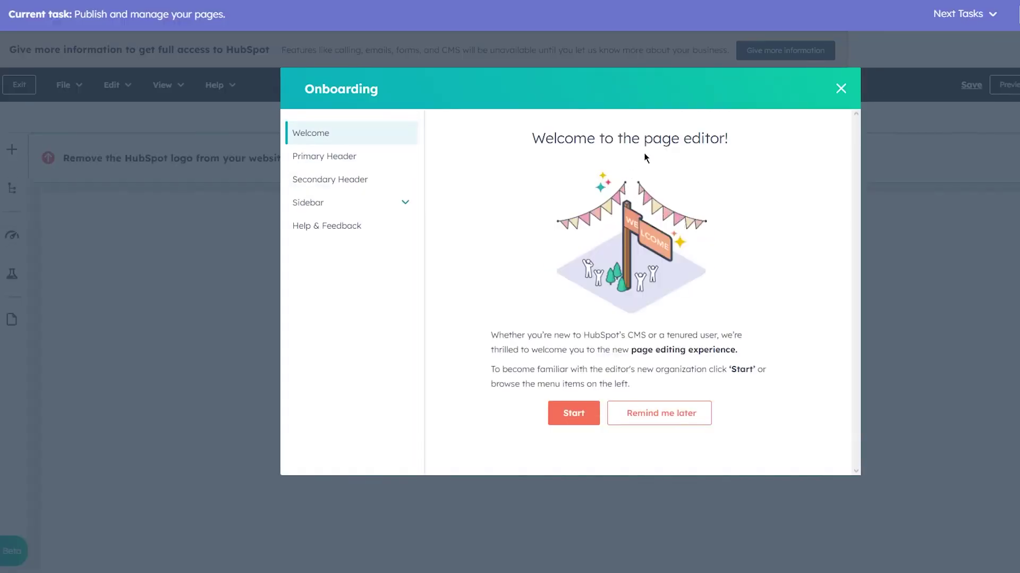
# Start the onboarding tour and step through the Primary header slides to the Secondary Header step.
pyautogui.click(569, 421)
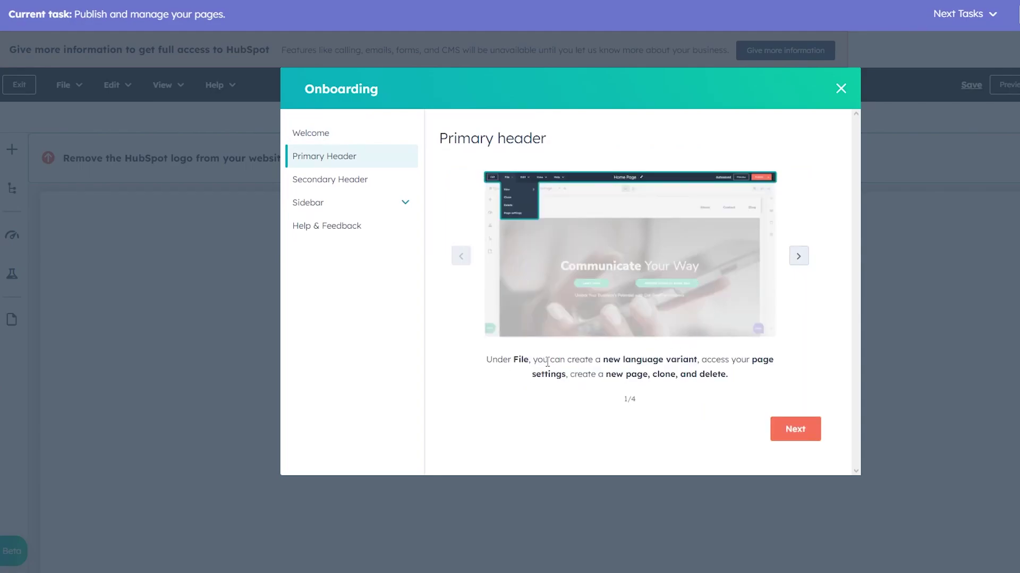
pyautogui.click(798, 256)
pyautogui.click(375, 159)
pyautogui.click(800, 263)
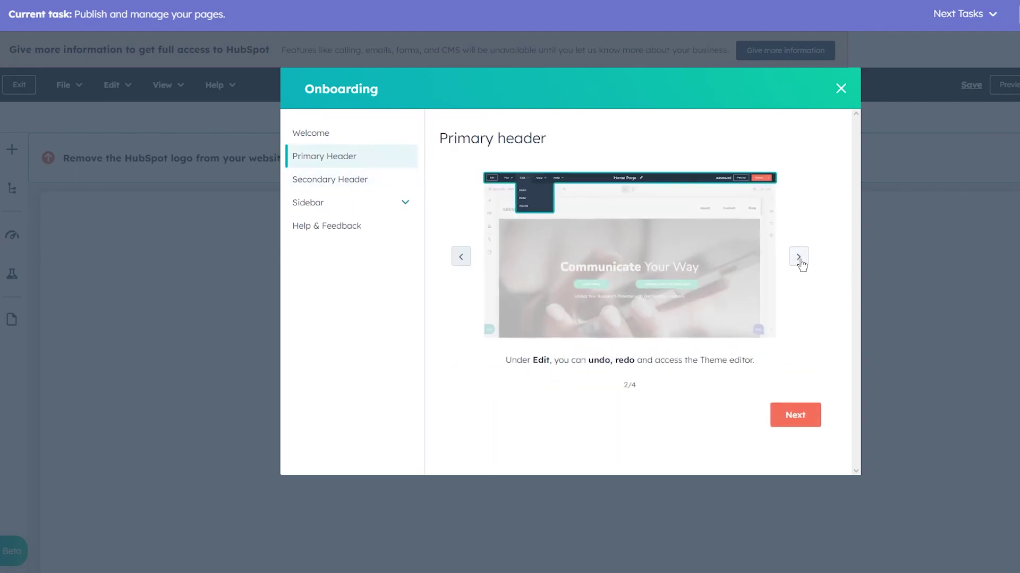
pyautogui.click(798, 257)
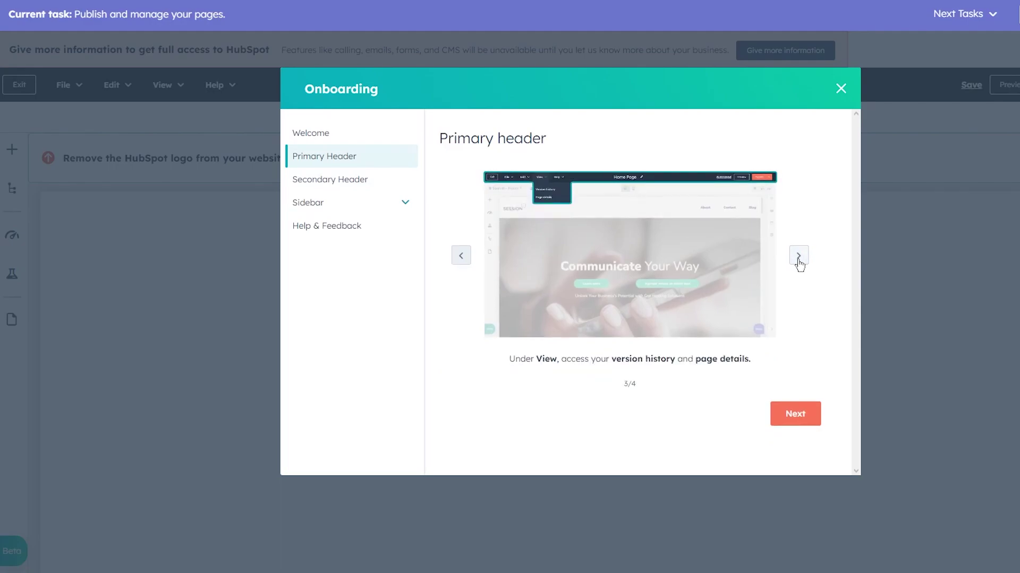
pyautogui.click(799, 260)
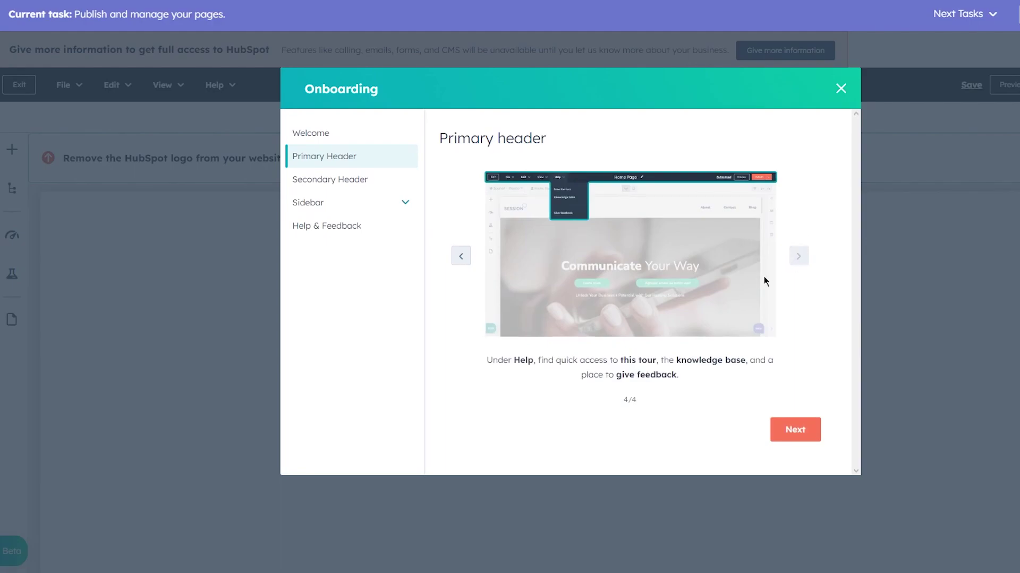
pyautogui.click(353, 182)
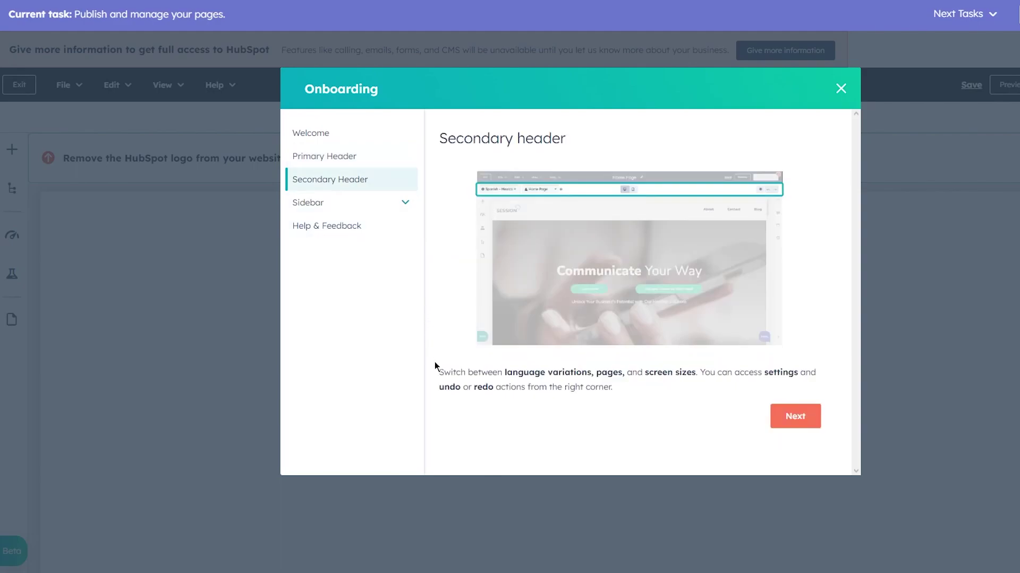
# View the tour's Sidebar section through its Add and Optimize slides.
pyautogui.moveTo(434, 362); pyautogui.dragTo(578, 417)
pyautogui.click(577, 417)
pyautogui.click(370, 199)
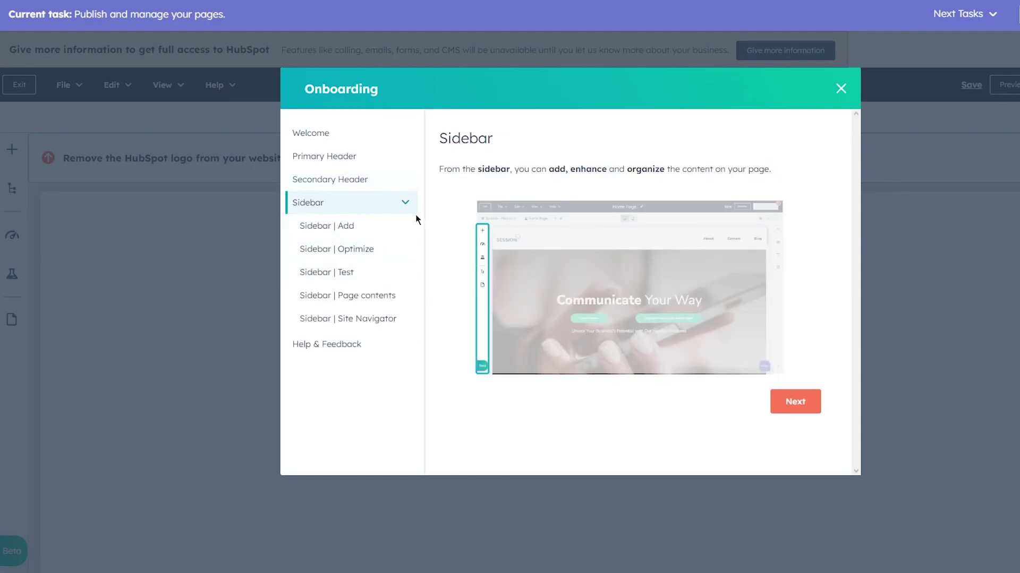
pyautogui.click(333, 227)
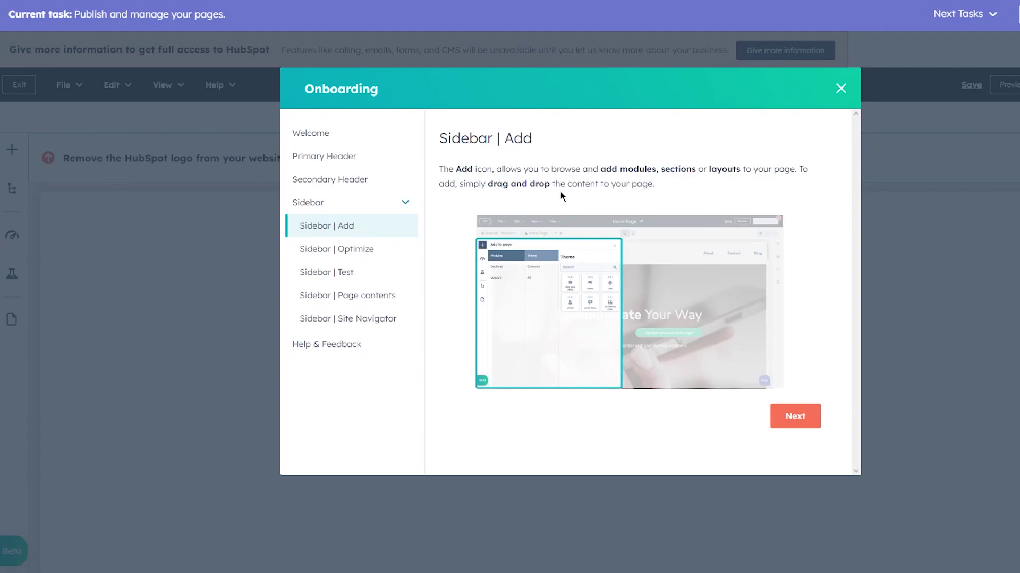
pyautogui.click(376, 257)
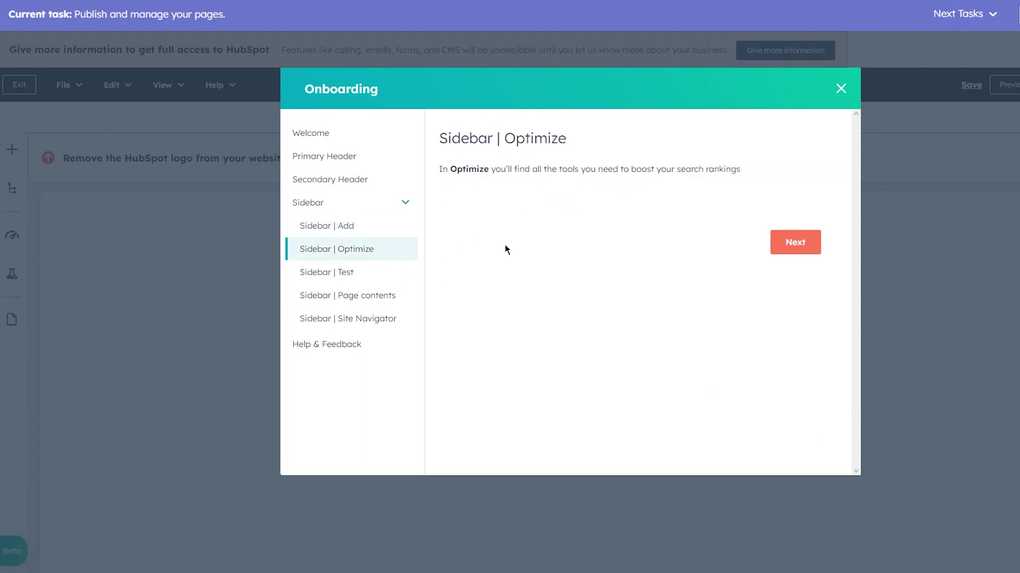
pyautogui.moveTo(432, 164); pyautogui.dragTo(777, 157)
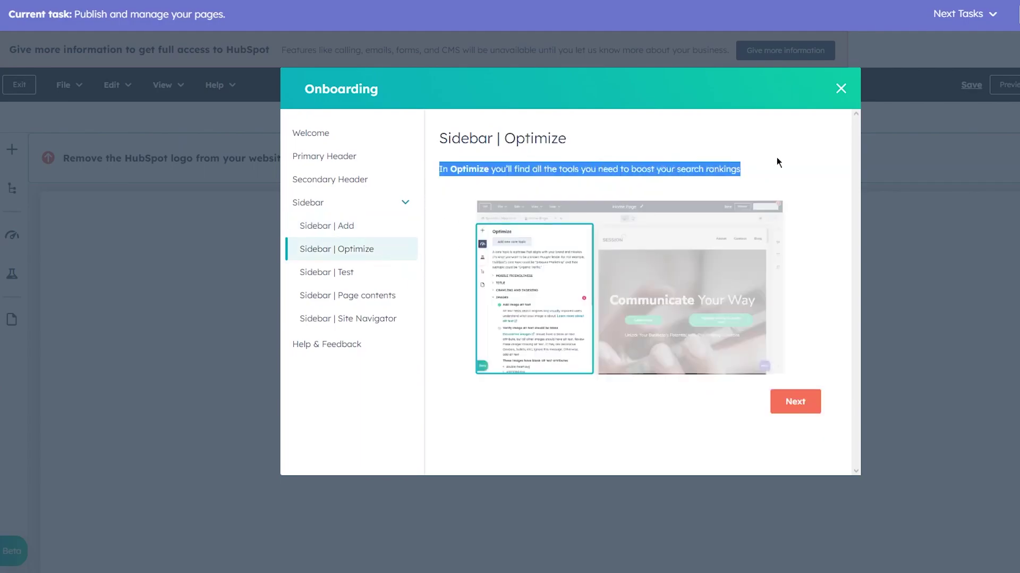
pyautogui.click(772, 157)
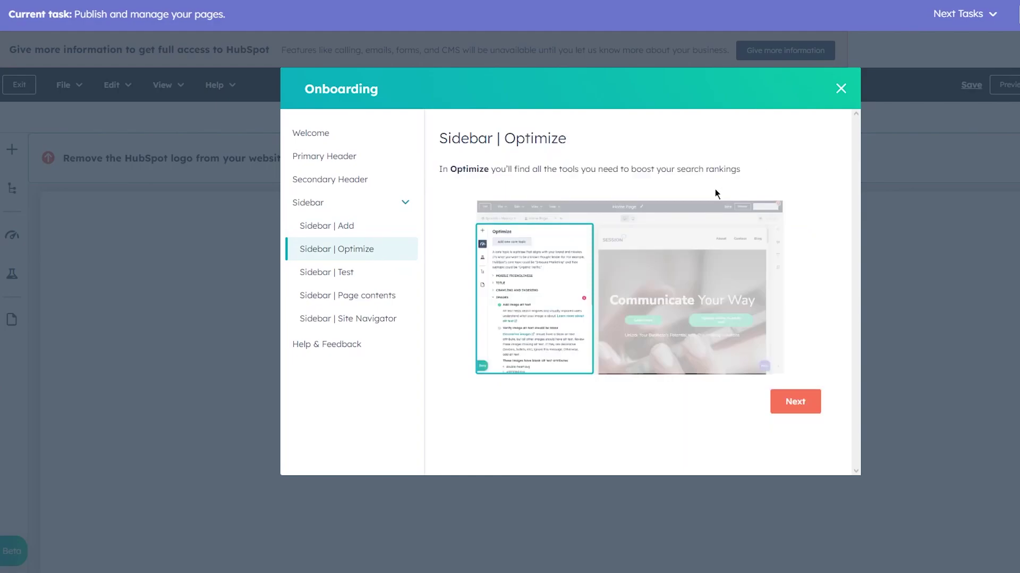
# Go through the Test, Page contents, Site Navigator and Help & Feedback slides and finish the tour.
pyautogui.click(343, 277)
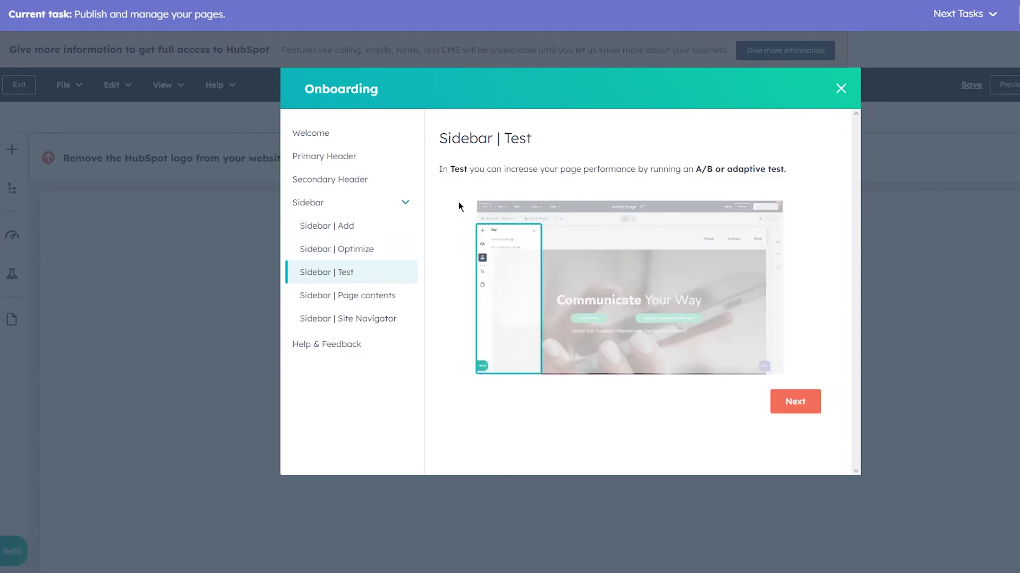
pyautogui.click(318, 295)
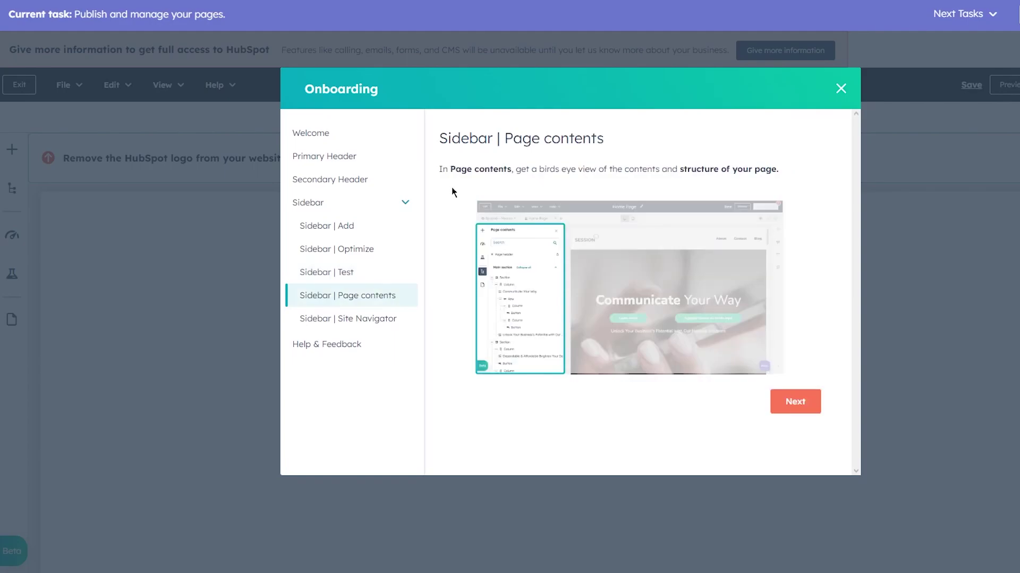
pyautogui.moveTo(515, 169); pyautogui.dragTo(779, 169)
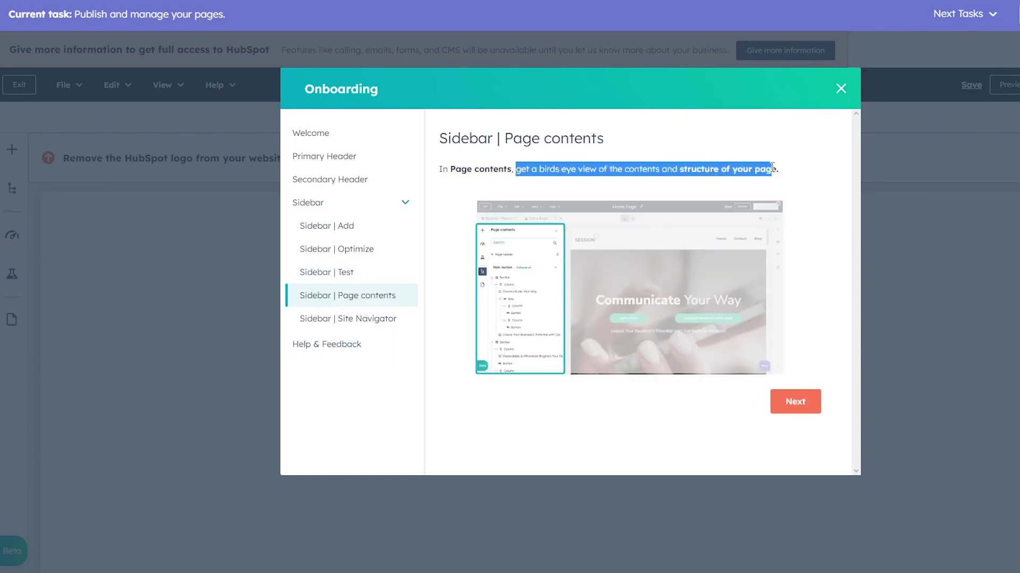
pyautogui.click(792, 190)
pyautogui.click(373, 319)
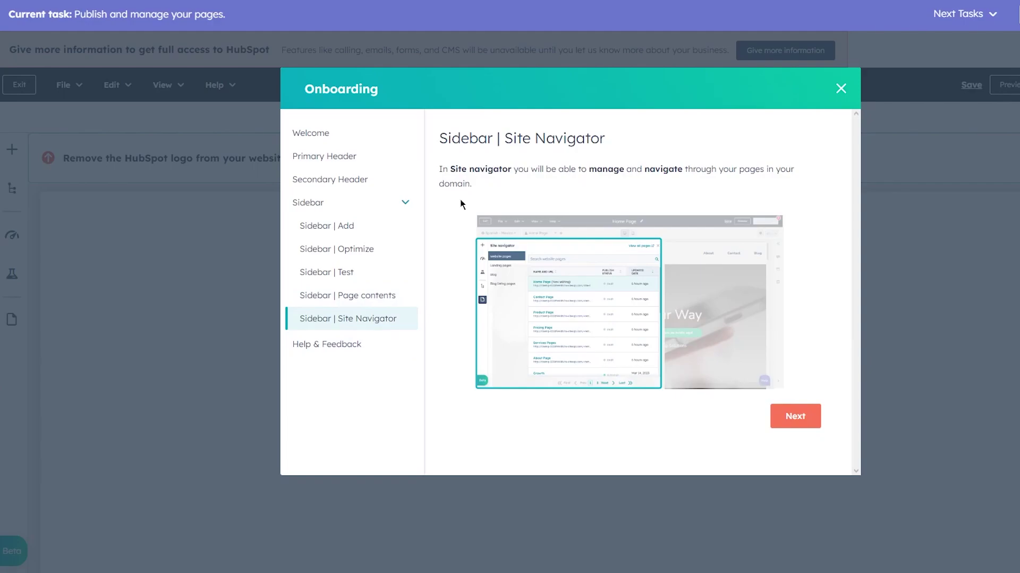
pyautogui.click(813, 417)
pyautogui.click(812, 418)
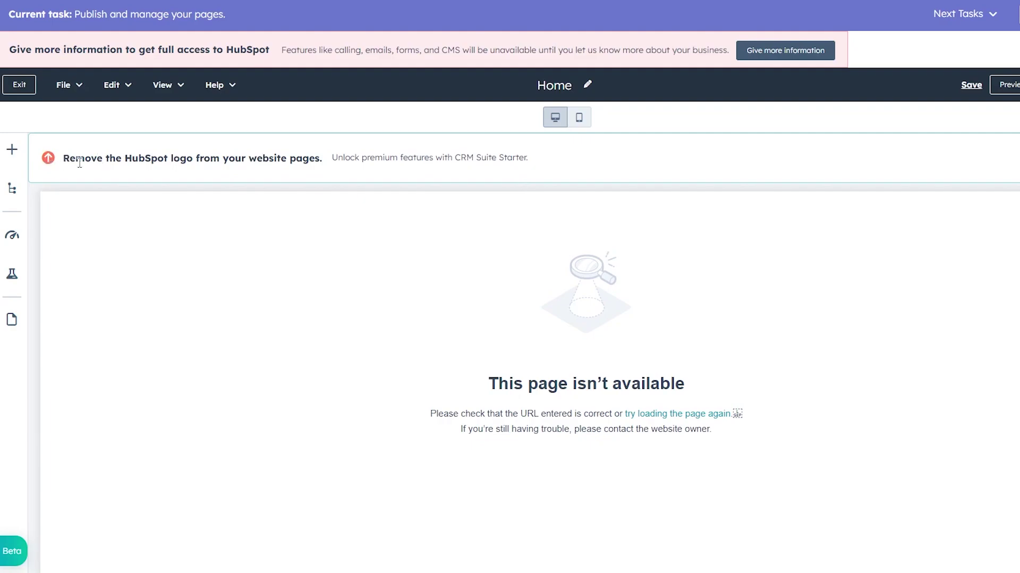
# Open the Add to page panel from the left sidebar's + icon.
pyautogui.moveTo(375, 157); pyautogui.dragTo(537, 169)
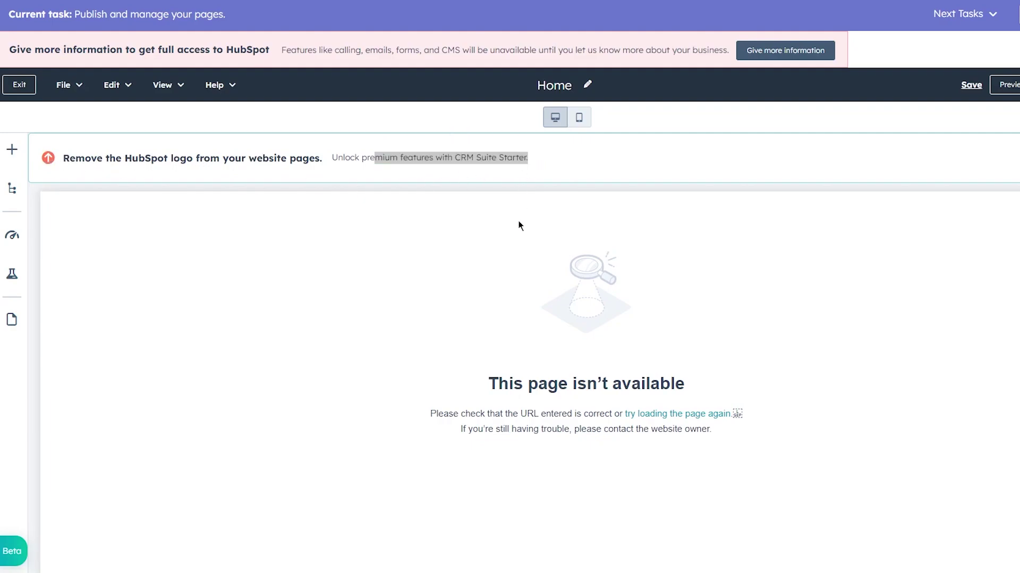
pyautogui.click(13, 150)
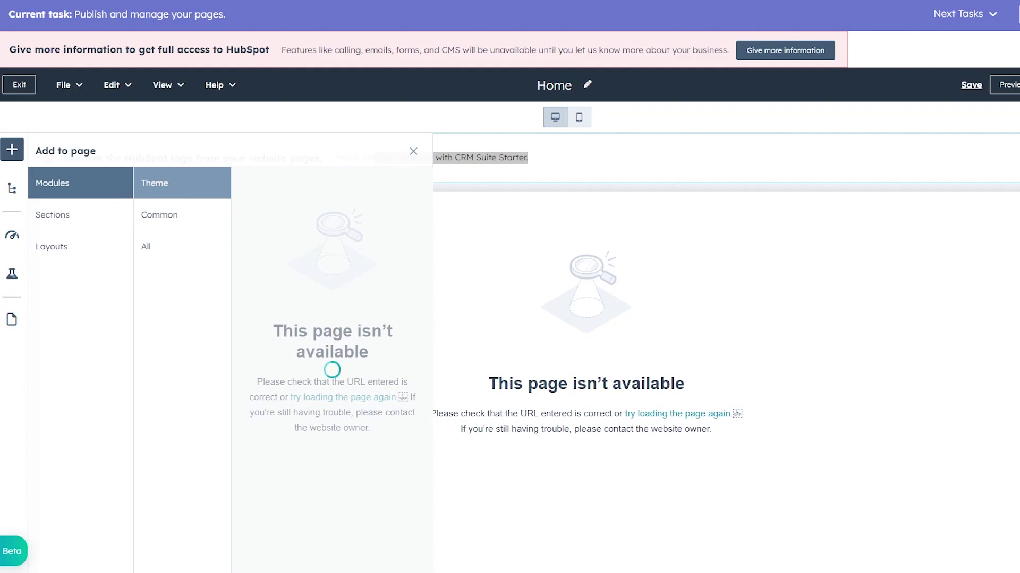
# Browse the Theme, Common and All module categories, then Saved sections and Layouts.
pyautogui.click(154, 222)
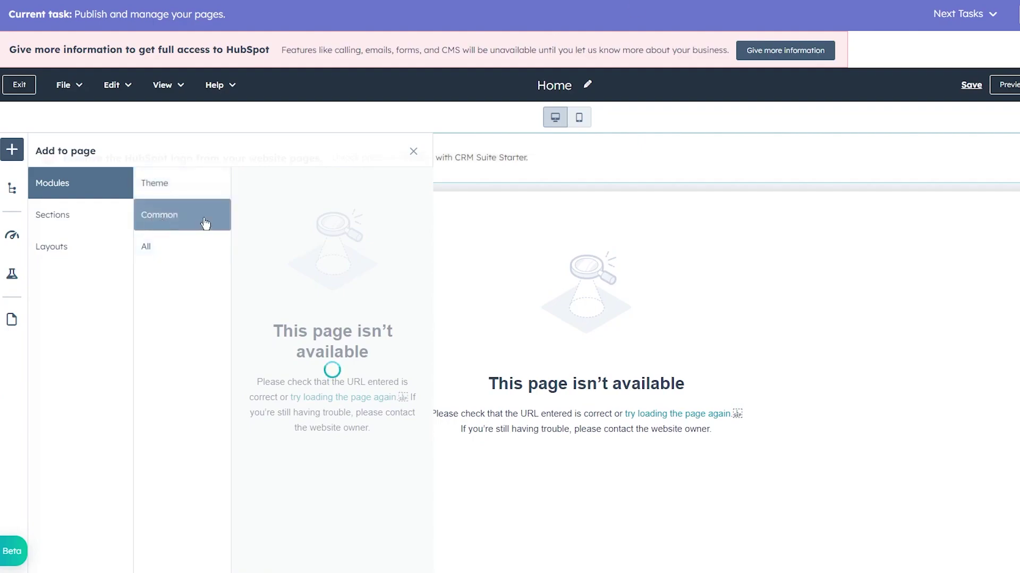
pyautogui.click(168, 191)
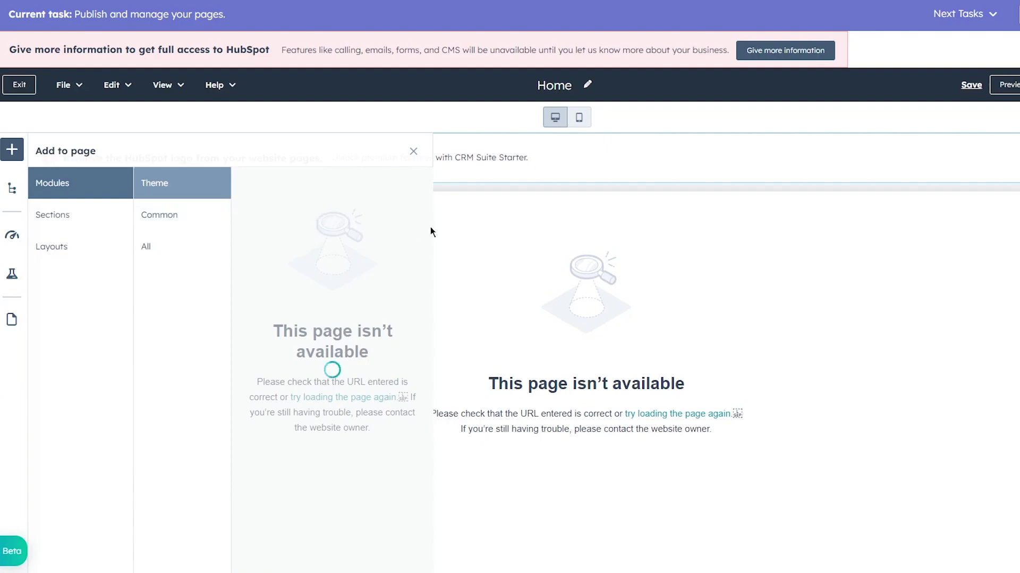
pyautogui.click(162, 215)
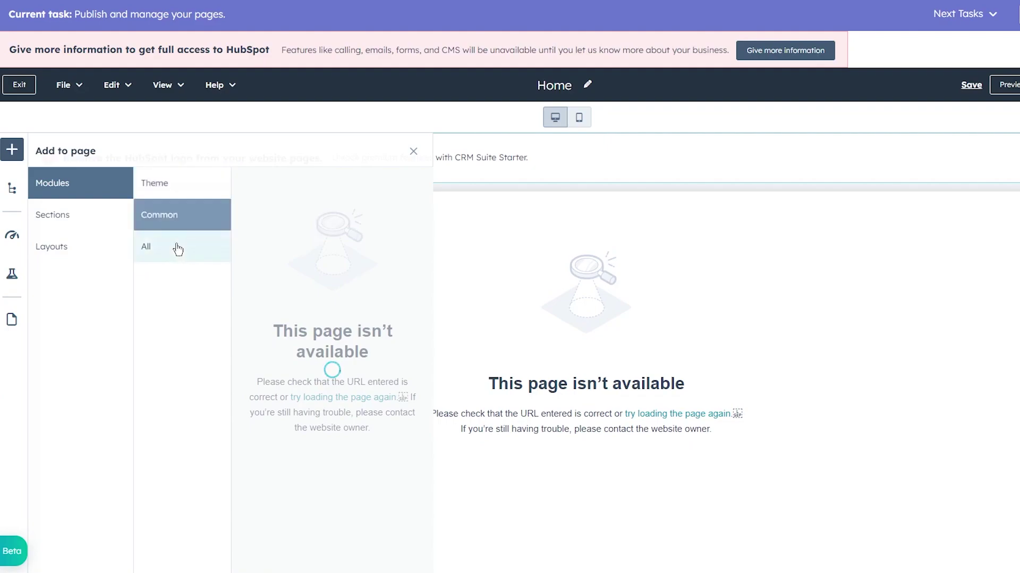
pyautogui.click(178, 248)
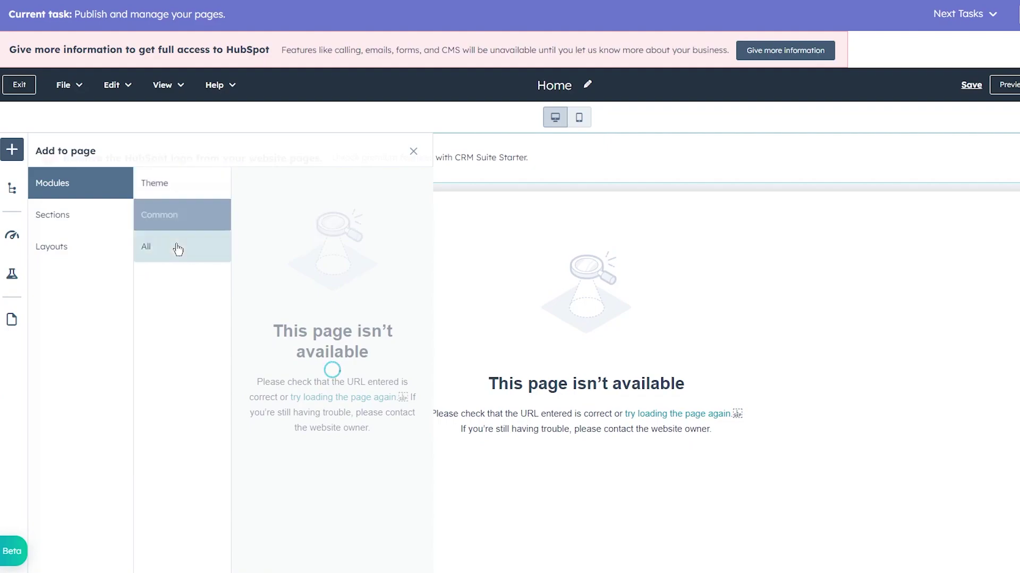
pyautogui.click(161, 184)
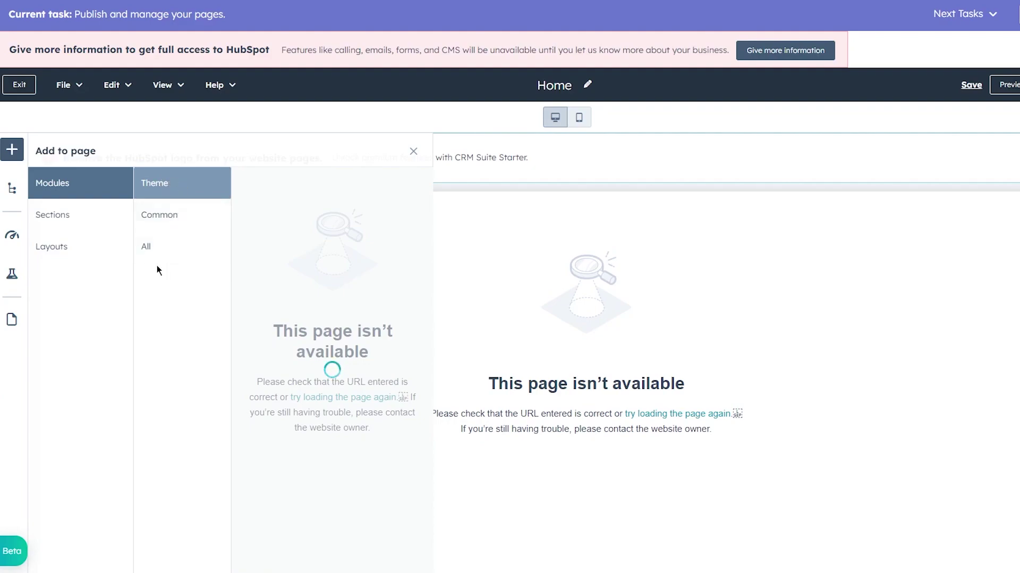
pyautogui.click(155, 250)
pyautogui.click(50, 218)
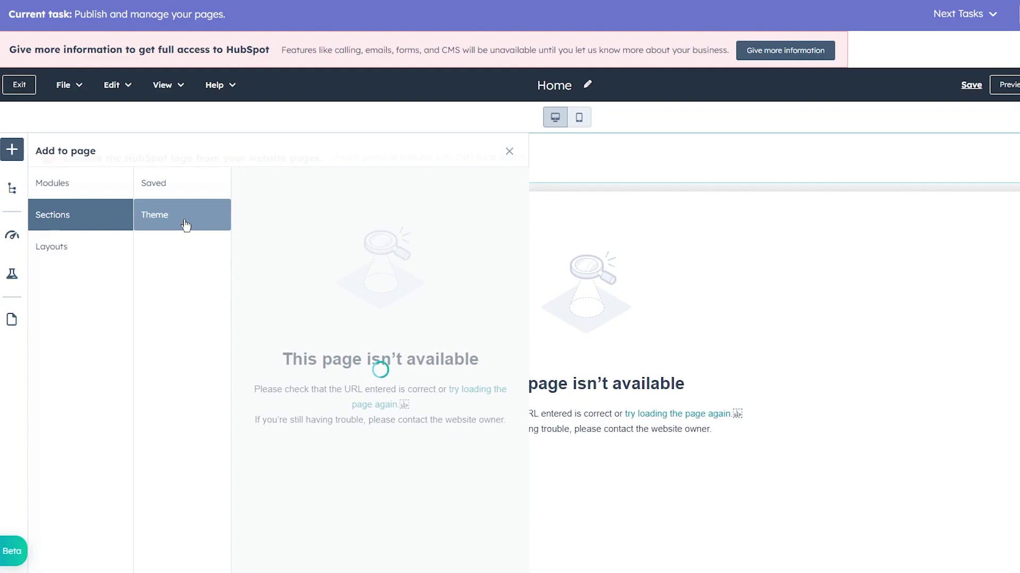
pyautogui.click(166, 185)
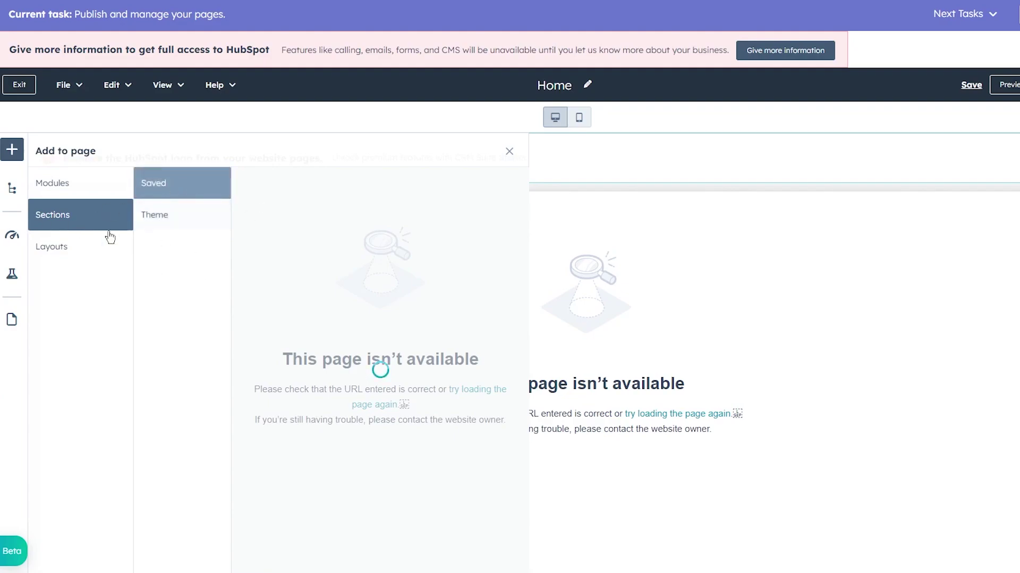
pyautogui.click(63, 252)
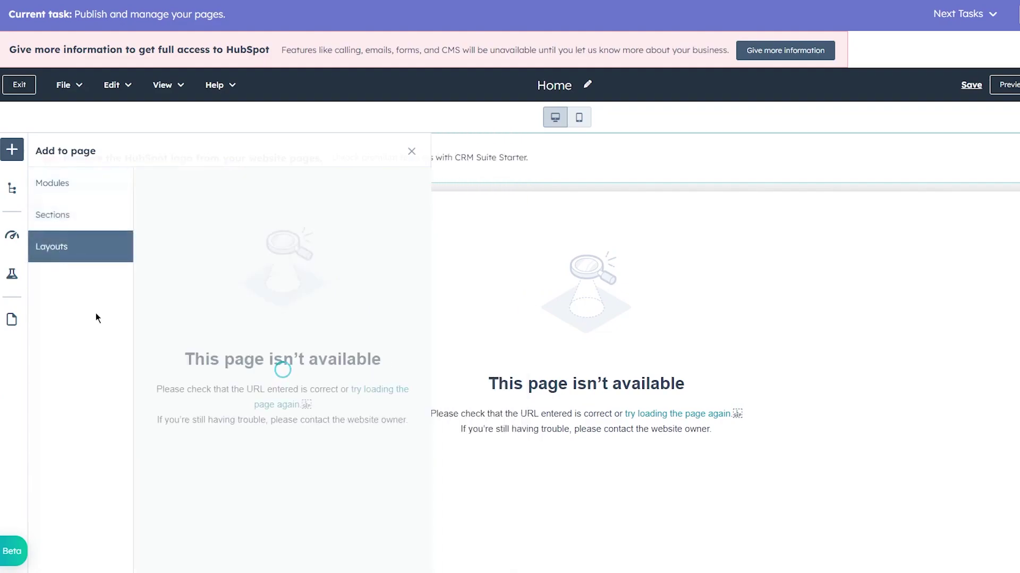
# Open the page contents tree and inspect a section's settings, including its visibility options.
pyautogui.click(17, 195)
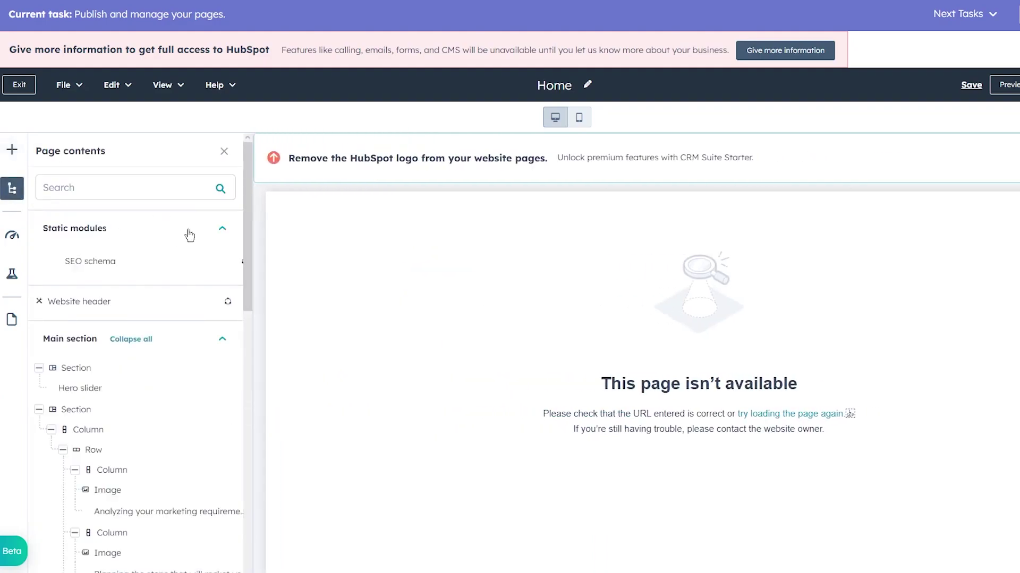
pyautogui.scroll(-15, 190, 235)
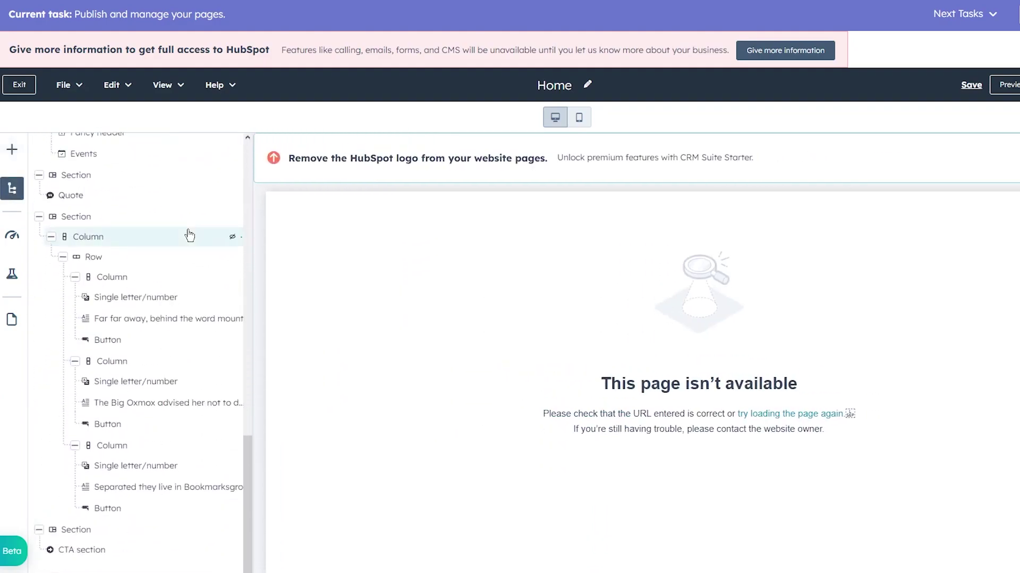
pyautogui.scroll(15, 190, 235)
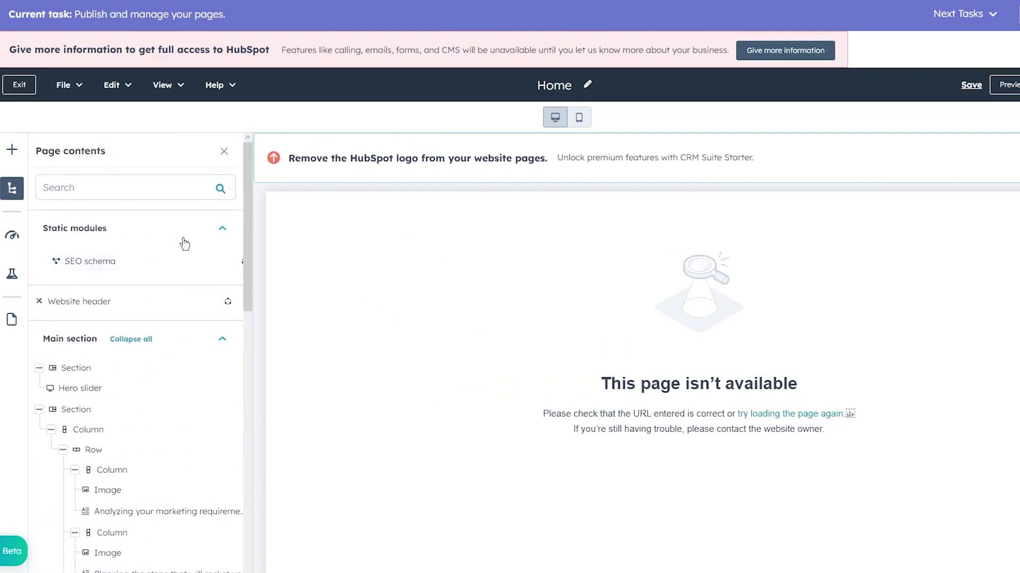
pyautogui.scroll(-3, 170, 271)
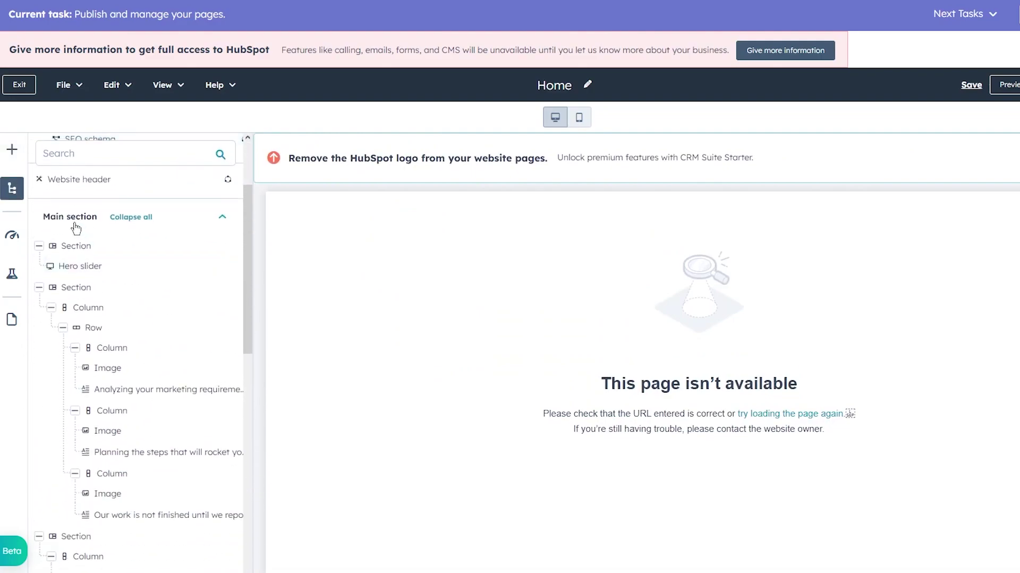
pyautogui.click(111, 250)
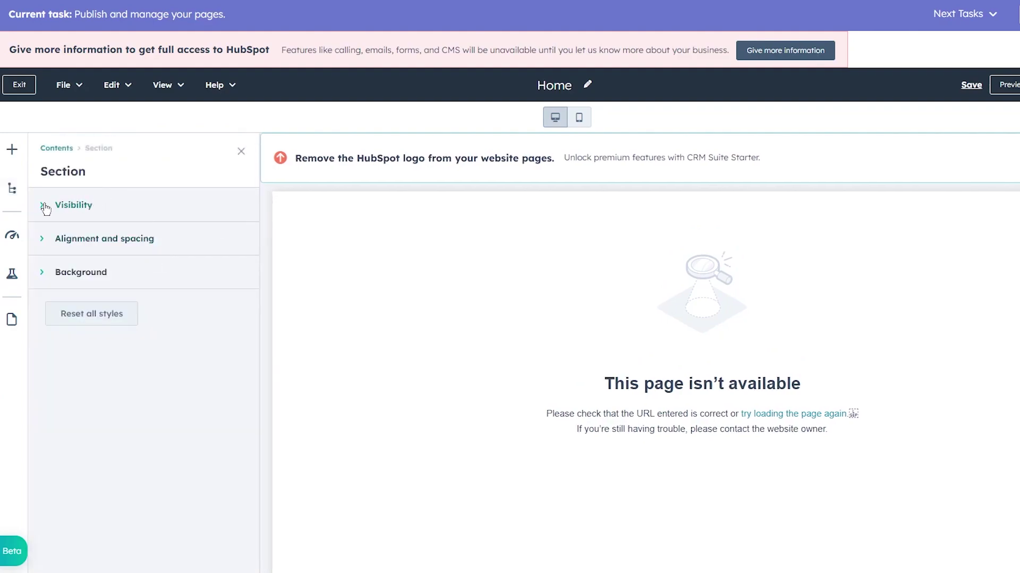
pyautogui.click(45, 209)
pyautogui.click(47, 214)
pyautogui.click(241, 153)
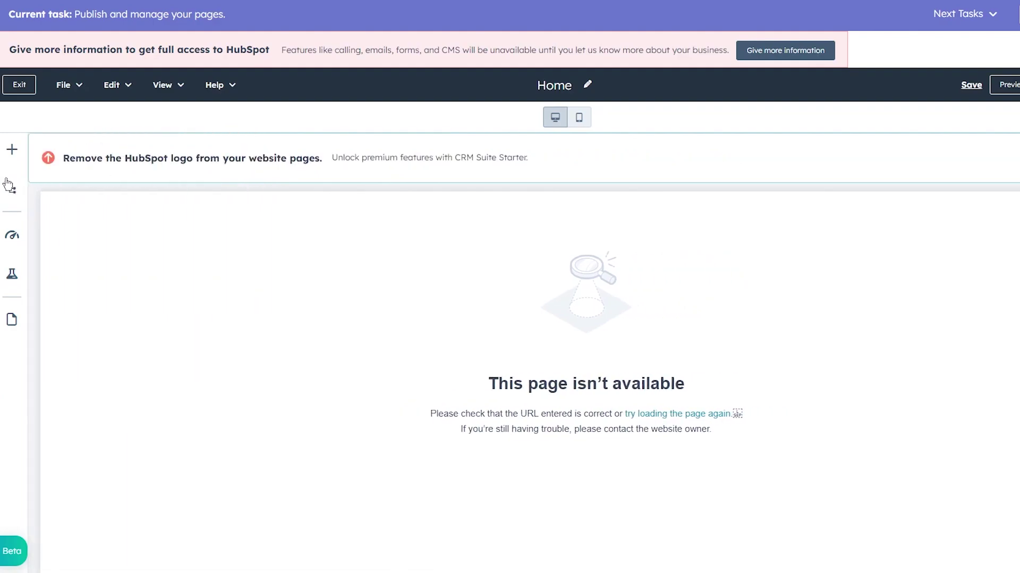
# Reopen the contents tree and collapse then re-expand a section and its column's modules.
pyautogui.click(8, 186)
pyautogui.scroll(-2, 121, 257)
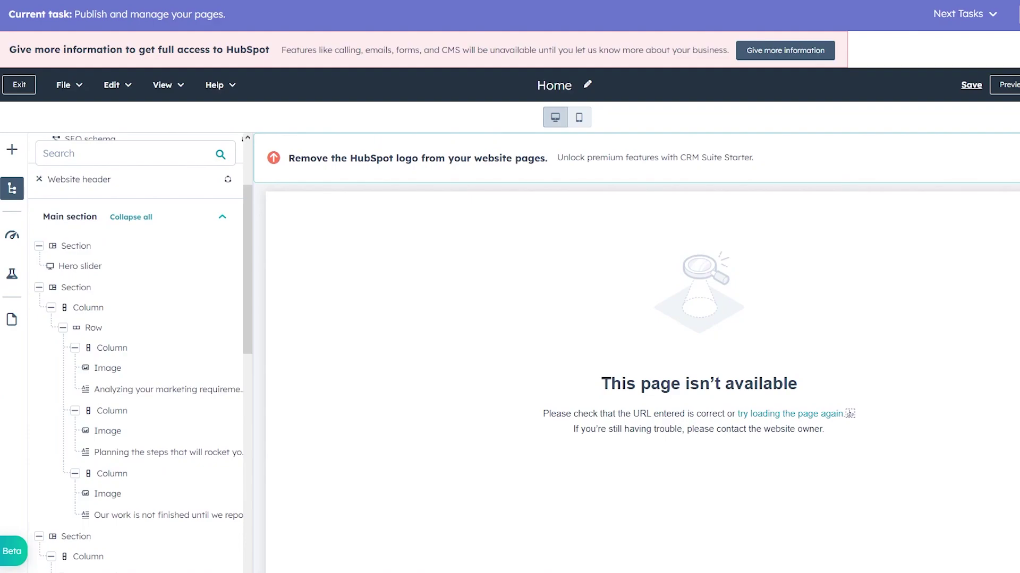
pyautogui.scroll(-3, 213, 329)
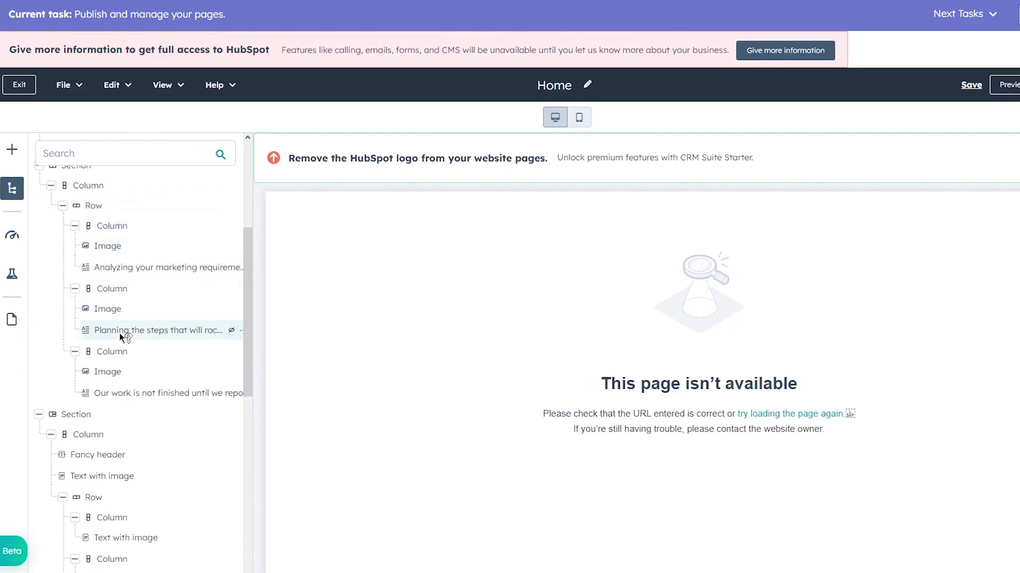
pyautogui.scroll(-8, 159, 353)
pyautogui.scroll(6, 65, 281)
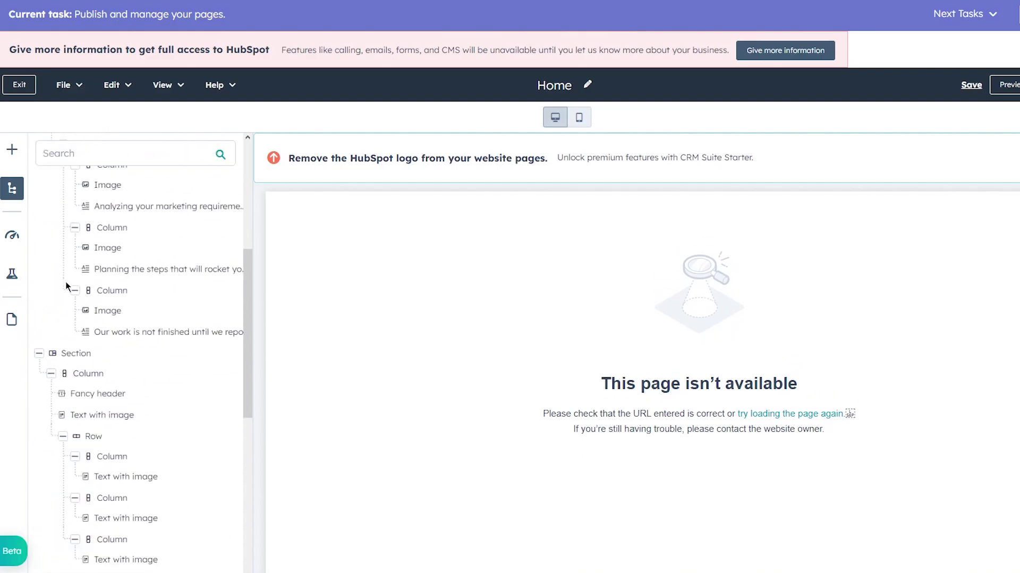
pyautogui.click(39, 355)
pyautogui.click(40, 356)
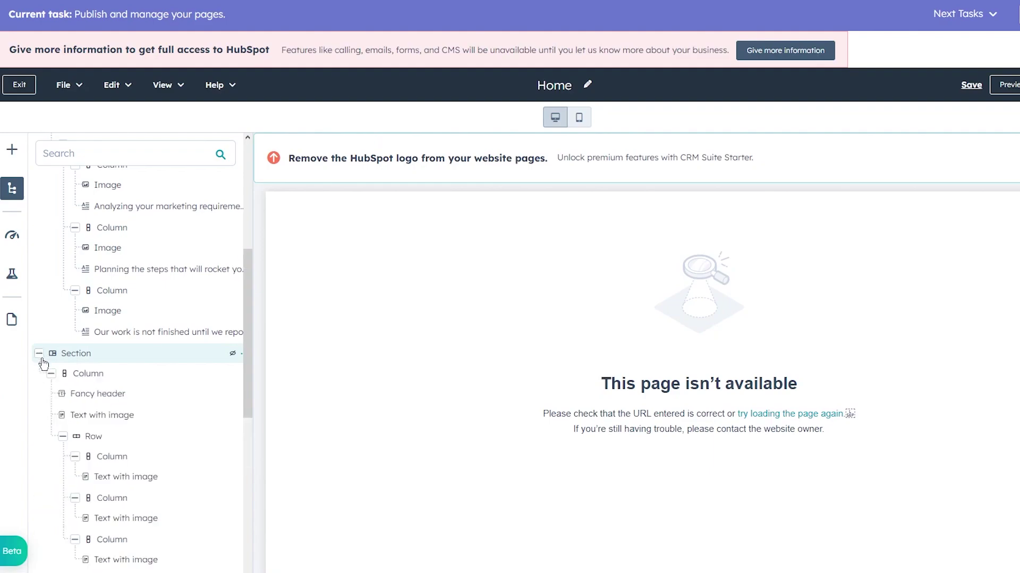
pyautogui.click(49, 374)
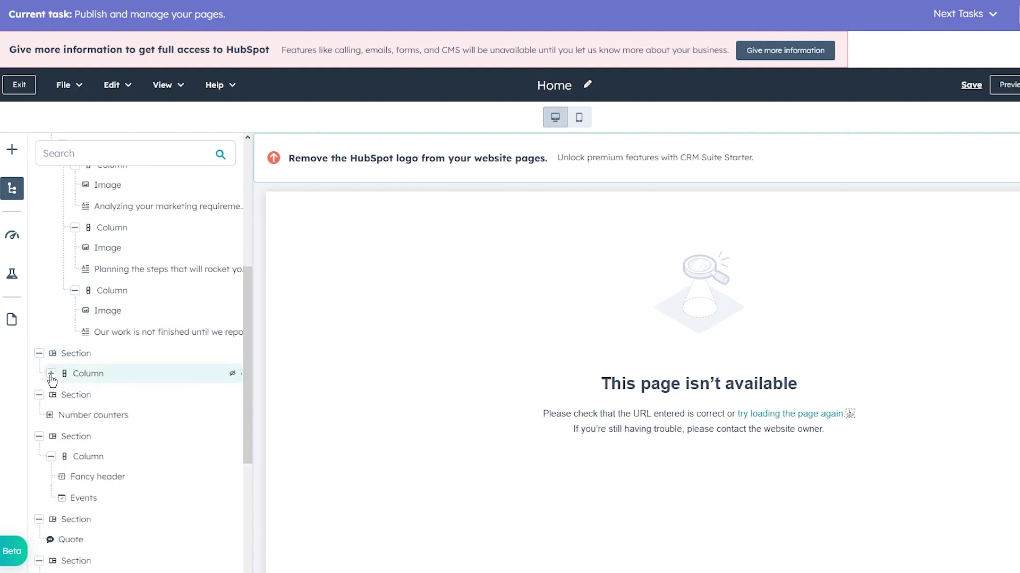
pyautogui.click(49, 374)
# Open the Optimize SEO checks, showing 3 meta description issues and 1 header issue.
pyautogui.scroll(-4, 158, 422)
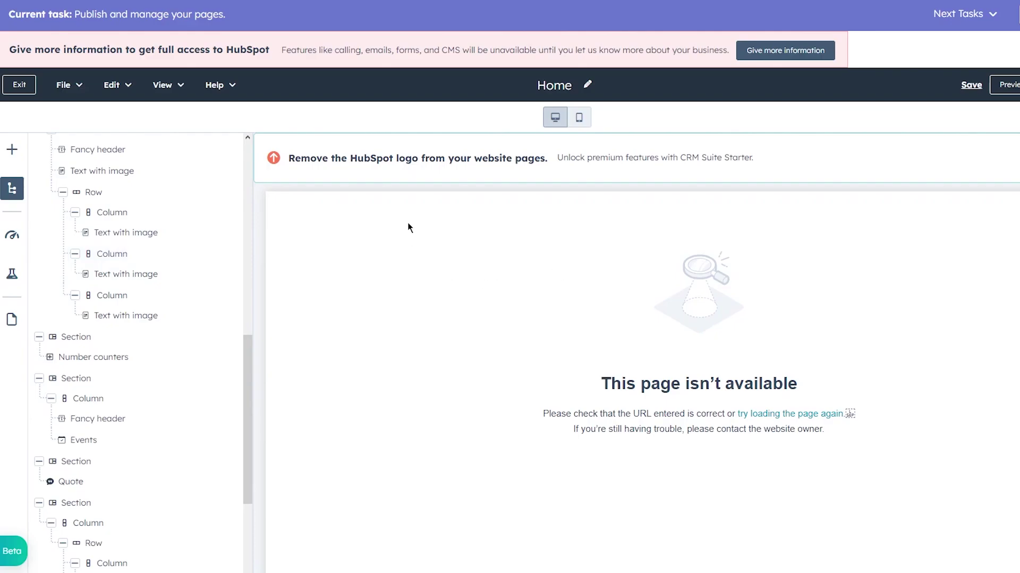
pyautogui.scroll(-5, 164, 253)
pyautogui.scroll(7, 138, 269)
pyautogui.scroll(6, 142, 279)
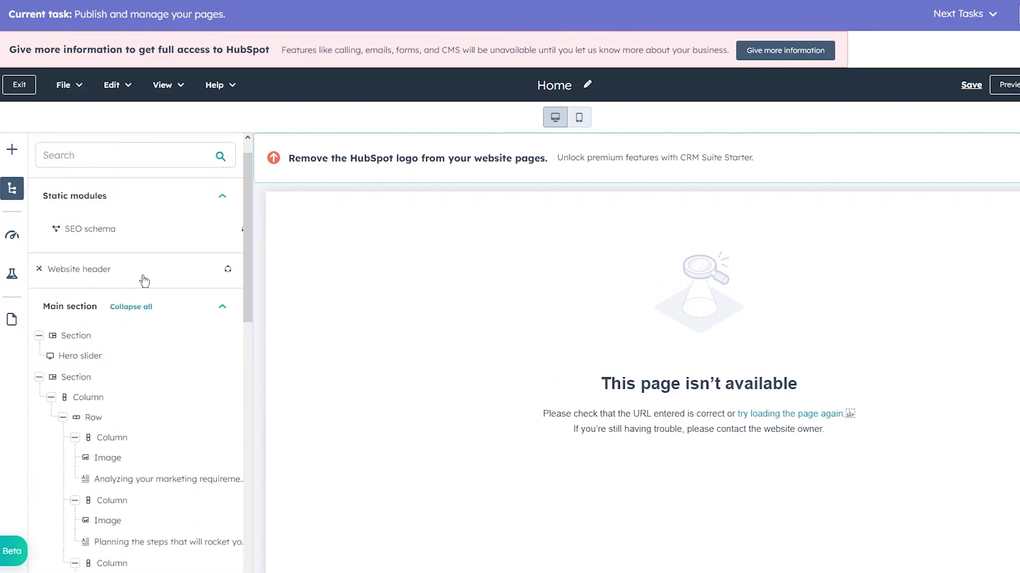
pyautogui.scroll(-10, 142, 277)
pyautogui.scroll(7, 146, 280)
pyautogui.scroll(5, 149, 277)
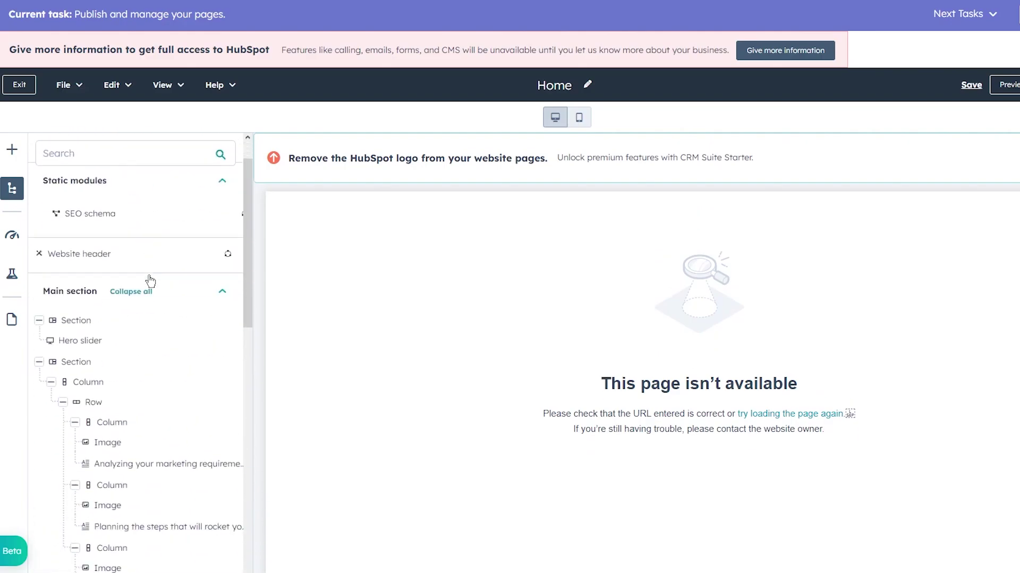
pyautogui.scroll(-10, 154, 278)
pyautogui.scroll(5, 153, 276)
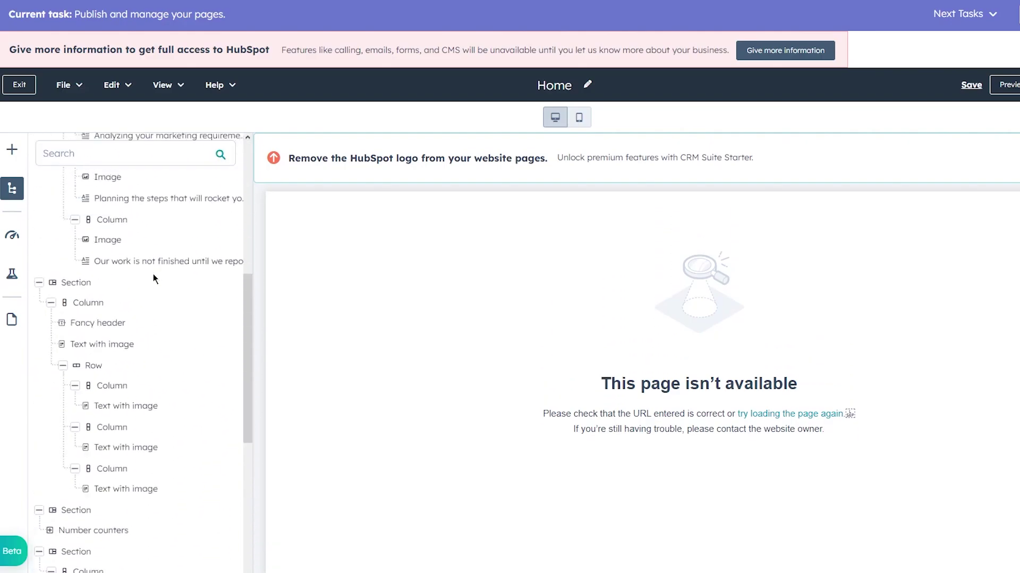
pyautogui.scroll(-7, 154, 276)
pyautogui.scroll(8, 153, 276)
pyautogui.scroll(-8, 153, 273)
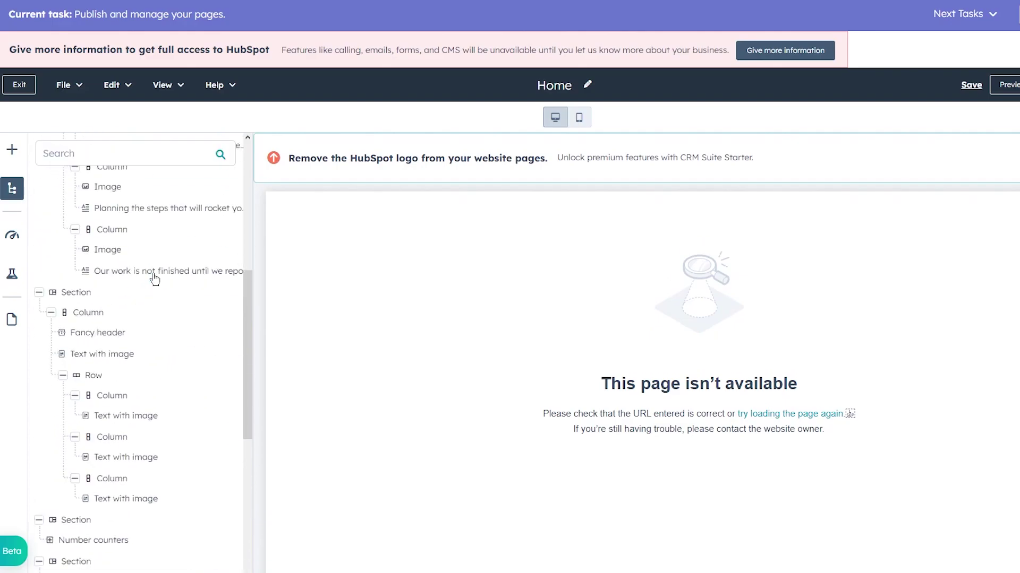
pyautogui.scroll(10, 154, 269)
pyautogui.click(10, 245)
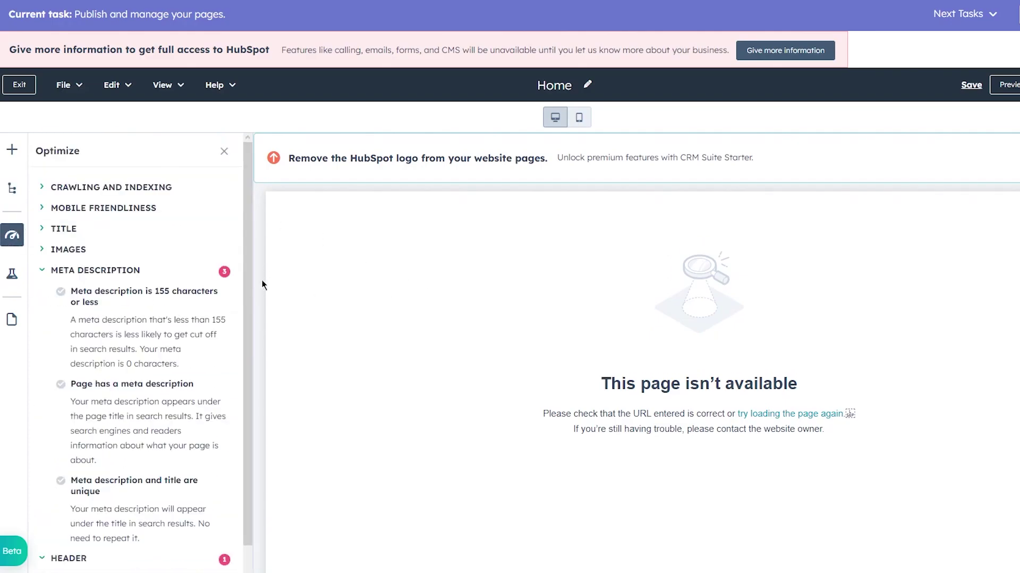
# Expand the crawling and indexing, mobile friendliness and title SEO checks to confirm they pass.
pyautogui.click(50, 186)
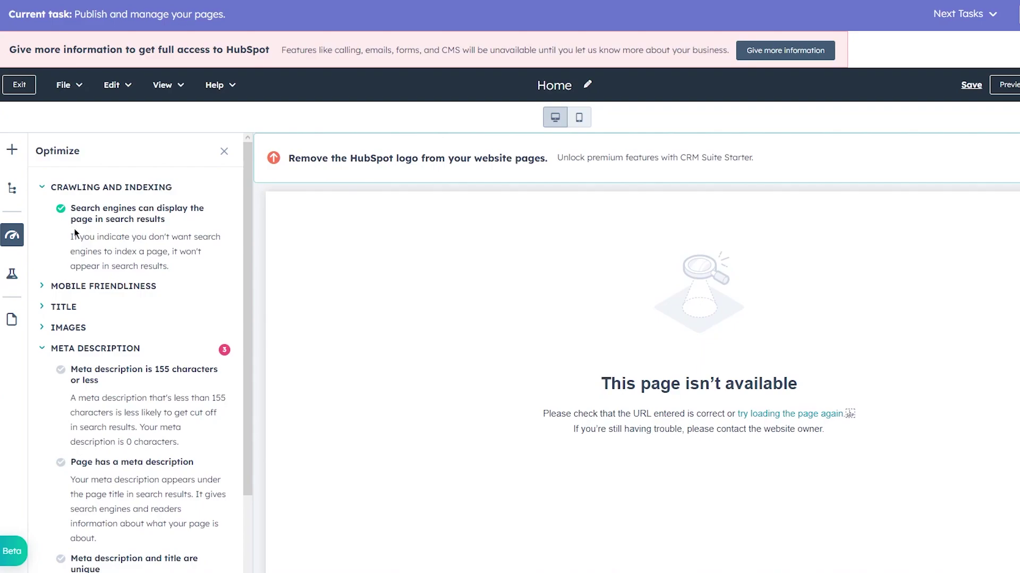
pyautogui.scroll(-1, 71, 239)
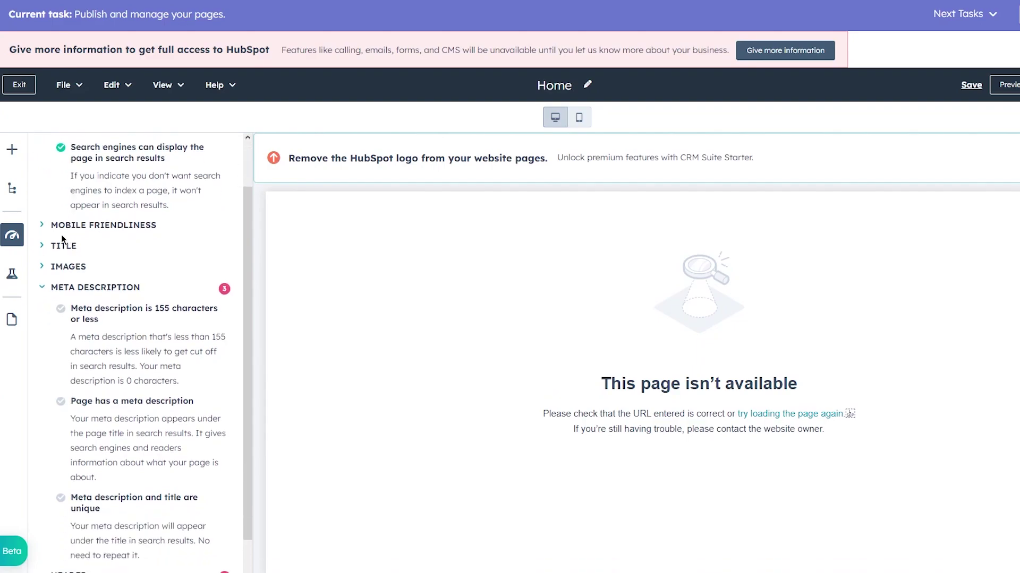
pyautogui.click(49, 226)
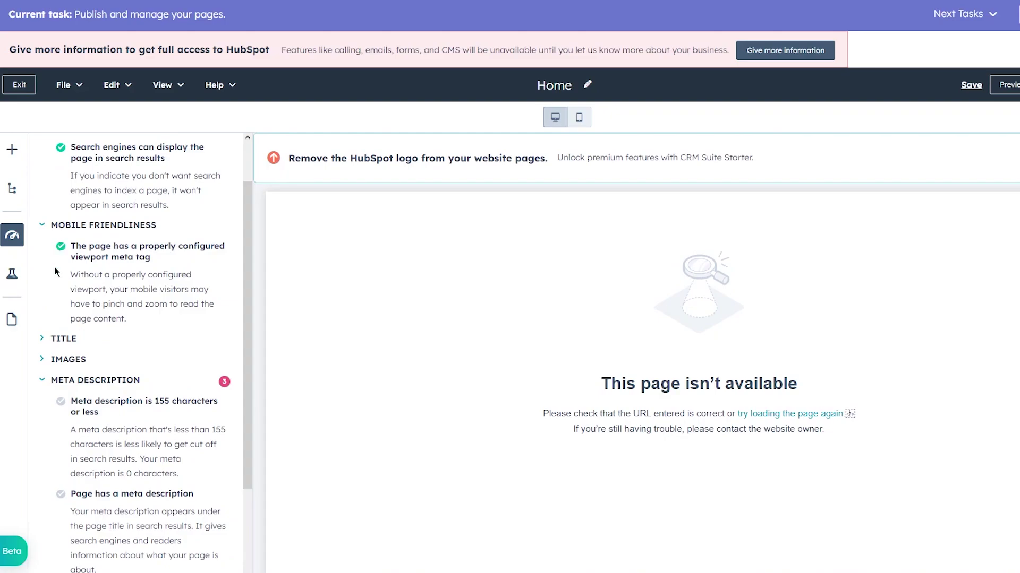
pyautogui.click(48, 238)
pyautogui.click(46, 244)
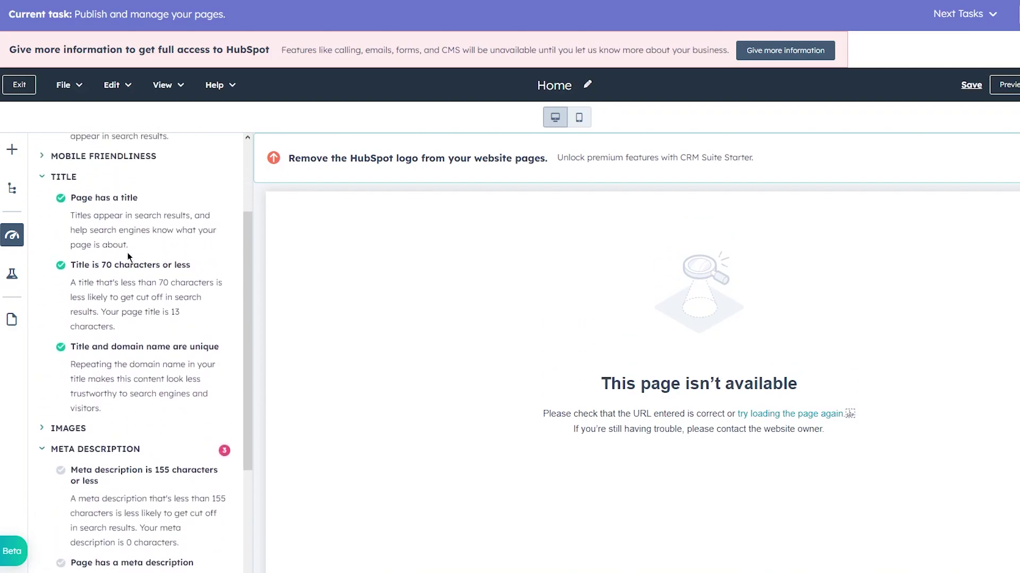
pyautogui.scroll(1, 143, 276)
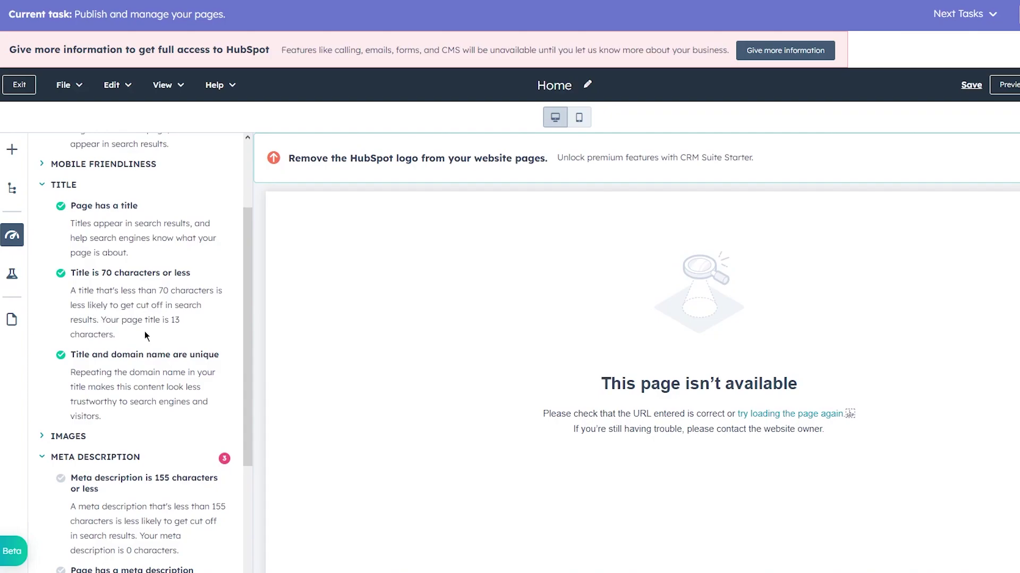
pyautogui.scroll(-2, 144, 331)
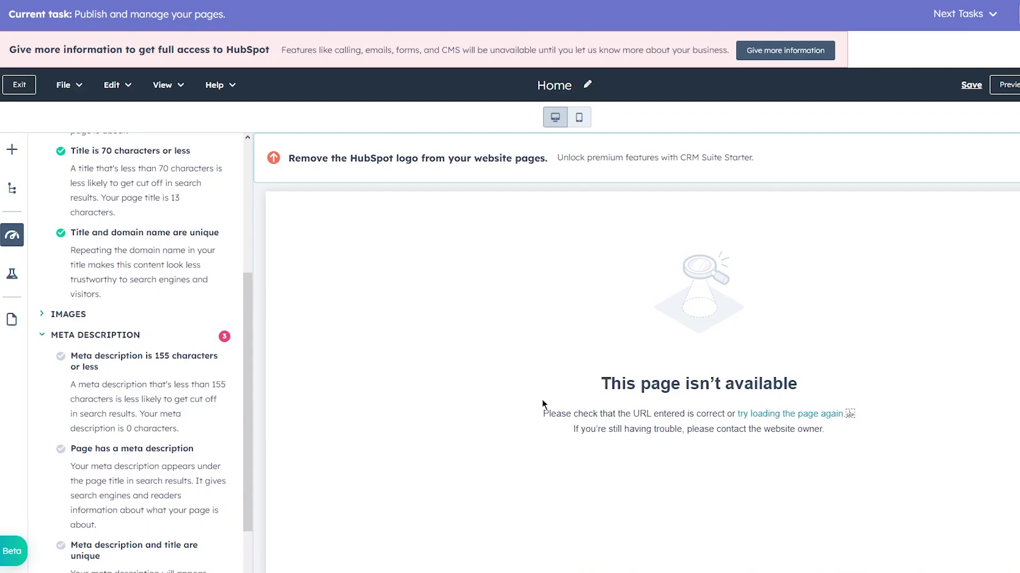
pyautogui.scroll(-2, 202, 292)
# Review the Images alt-text check and remaining SEO checks, then open the Test panel.
pyautogui.click(43, 192)
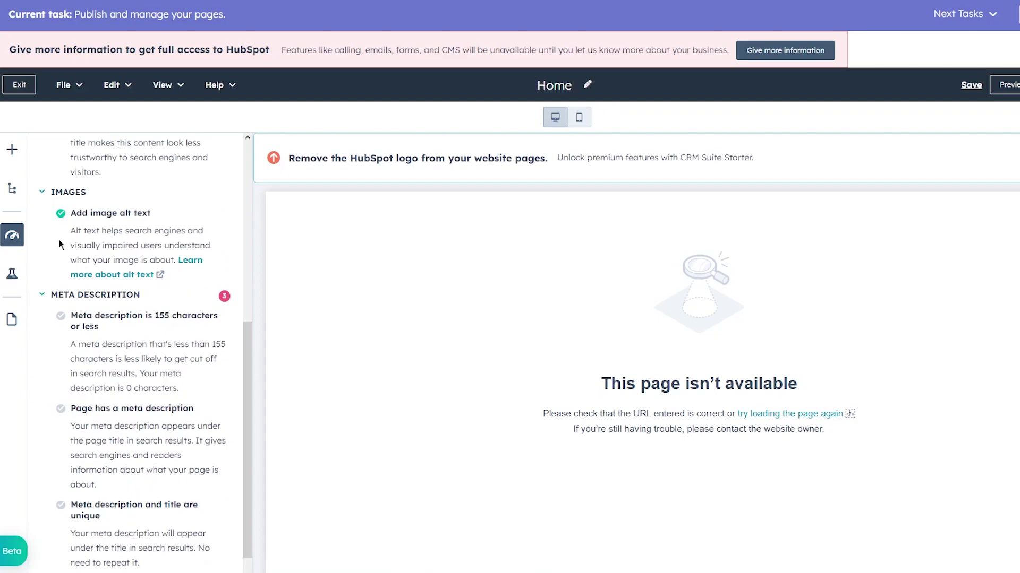
pyautogui.moveTo(59, 240); pyautogui.dragTo(210, 246)
pyautogui.click(210, 263)
pyautogui.scroll(-2, 106, 239)
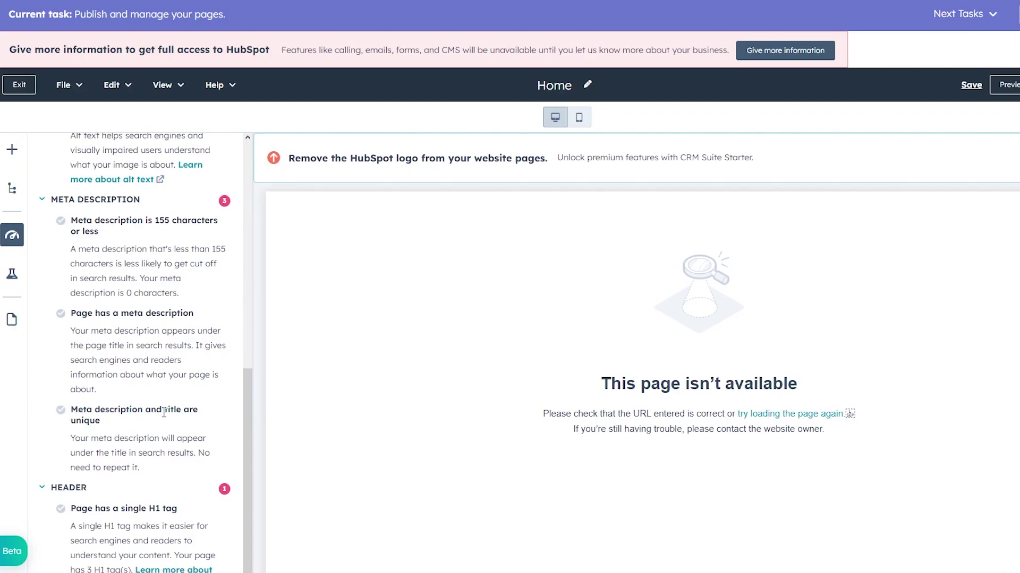
pyautogui.moveTo(139, 467); pyautogui.dragTo(71, 467)
pyautogui.scroll(2, 249, 433)
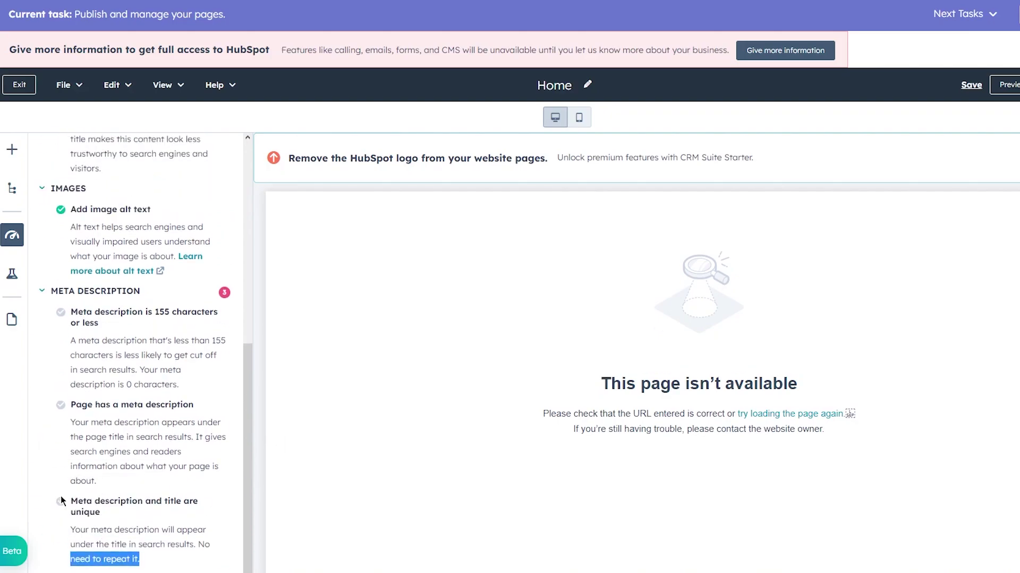
pyautogui.moveTo(250, 433); pyautogui.dragTo(251, 517)
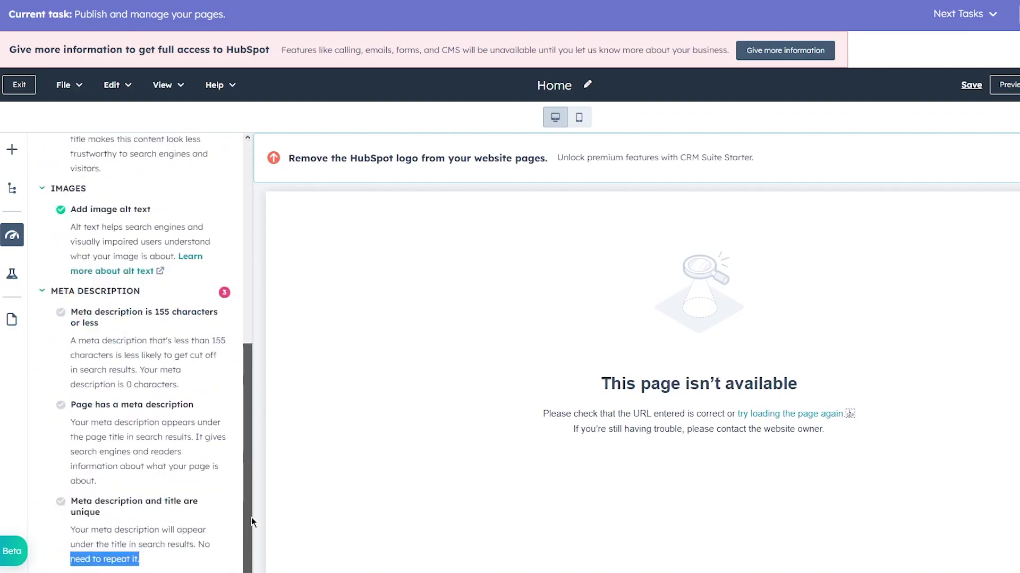
pyautogui.scroll(-2, 200, 473)
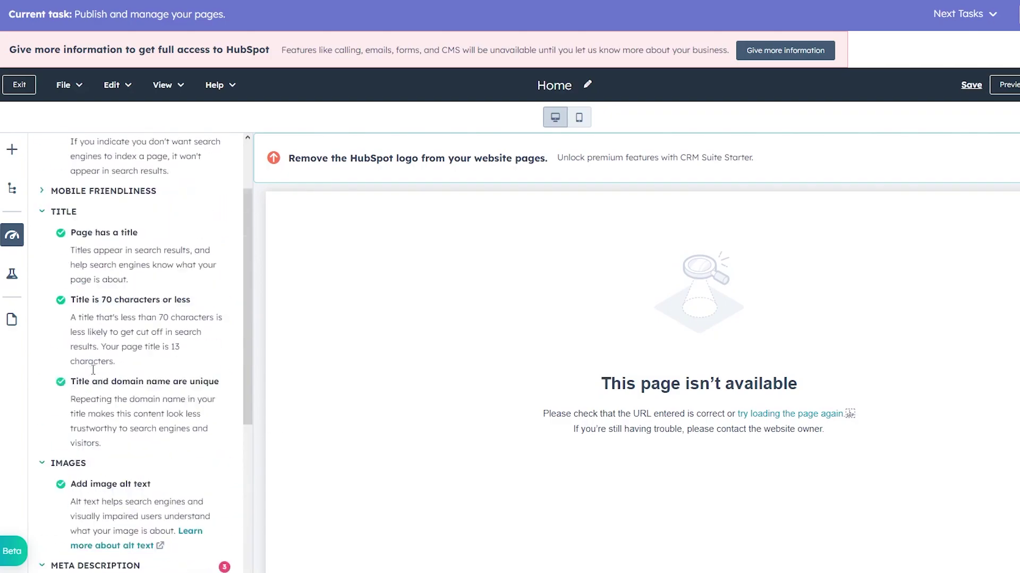
pyautogui.scroll(10, 249, 441)
pyautogui.click(16, 273)
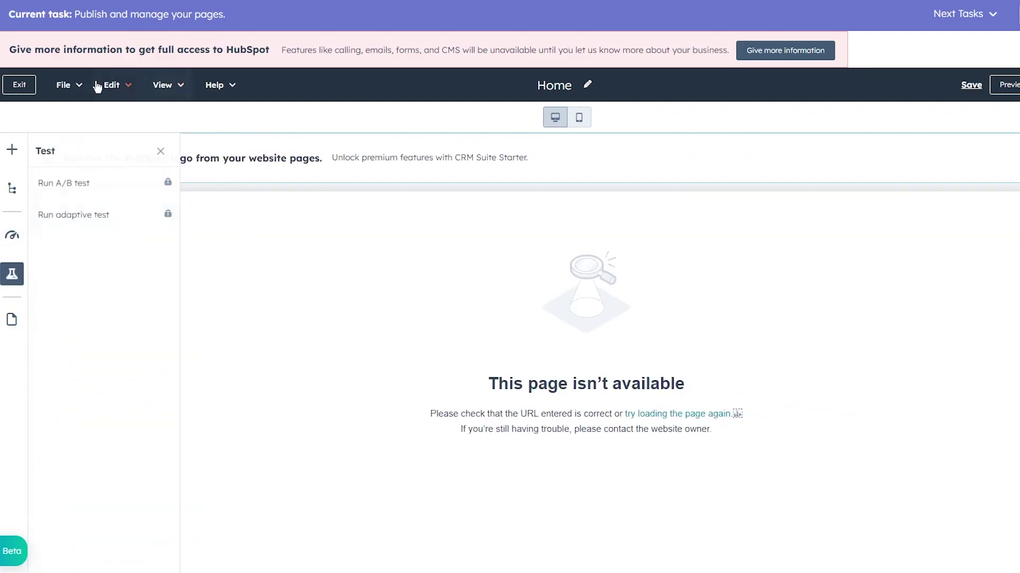
# Leave the editor without saving, open the User Guide, and skip the publish-pages and blog tasks.
pyautogui.click(19, 85)
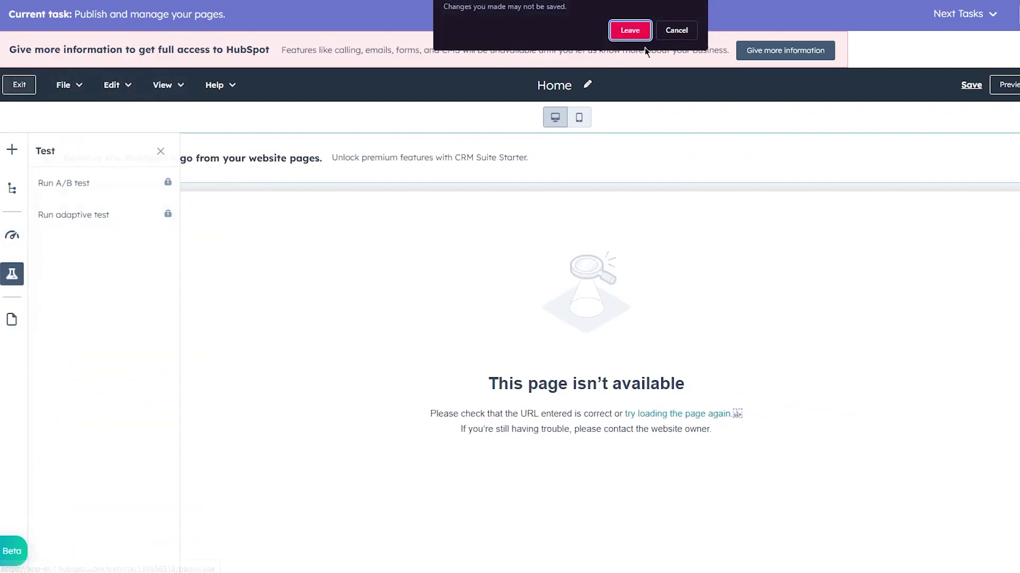
pyautogui.click(631, 32)
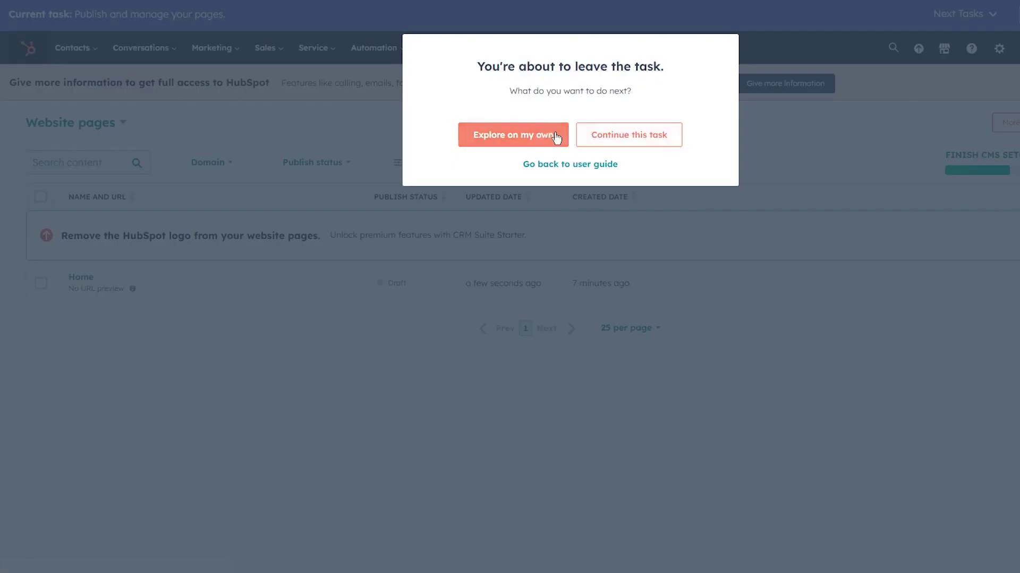
pyautogui.click(556, 138)
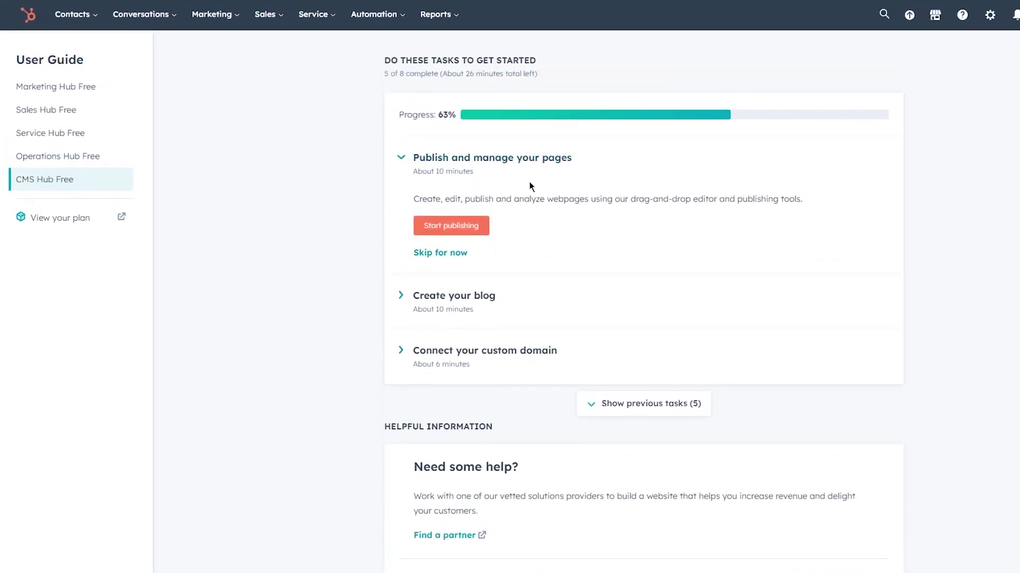
pyautogui.click(443, 254)
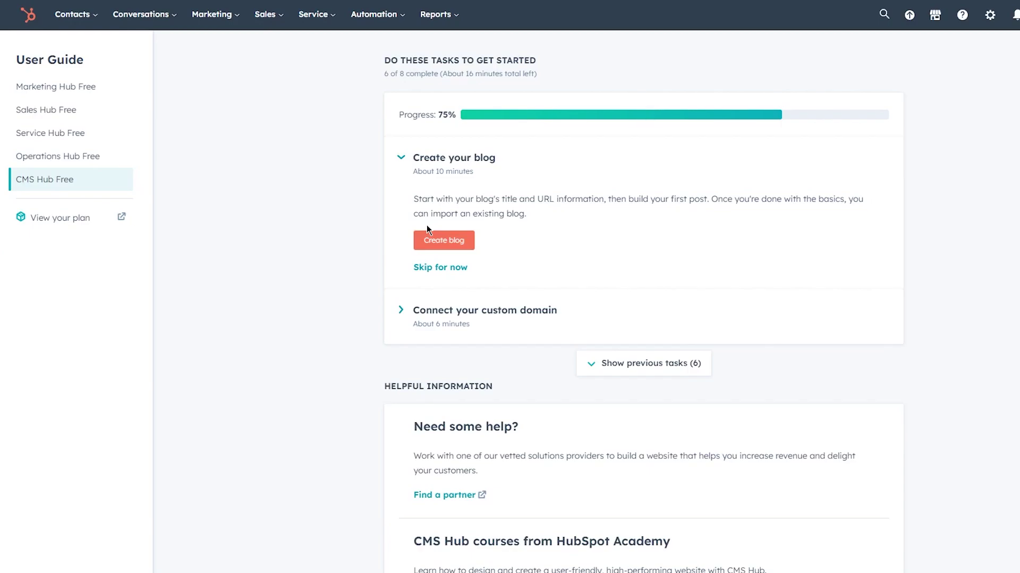
pyautogui.click(441, 267)
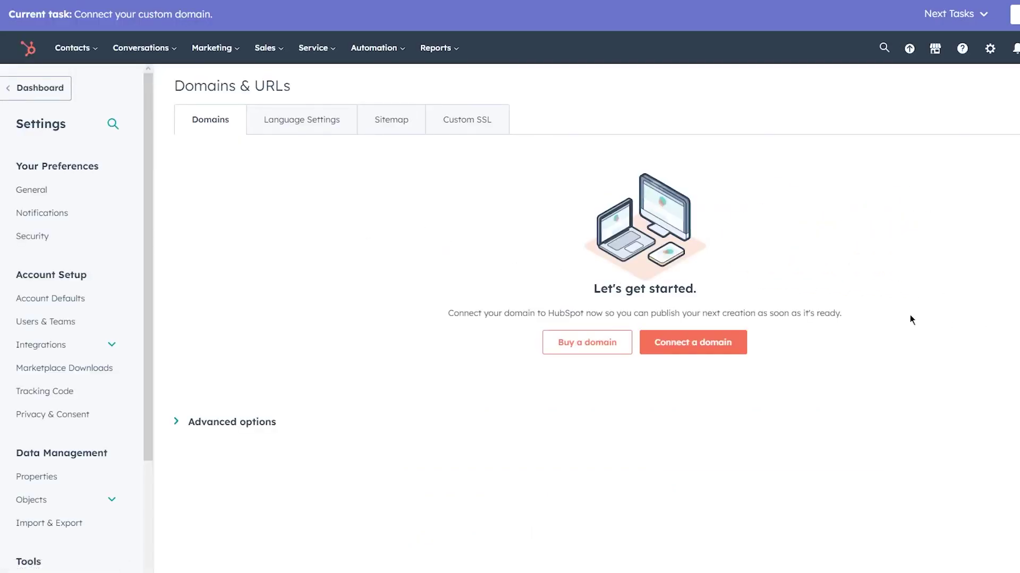
# Highlight the sentence about connecting a domain, then clear the highlight.
pyautogui.moveTo(417, 309); pyautogui.dragTo(878, 312)
pyautogui.click(910, 331)
pyautogui.click(824, 349)
# Start the connect-a-domain wizard, view and close the GoDaddy domain offer, and stay in the task.
pyautogui.click(578, 355)
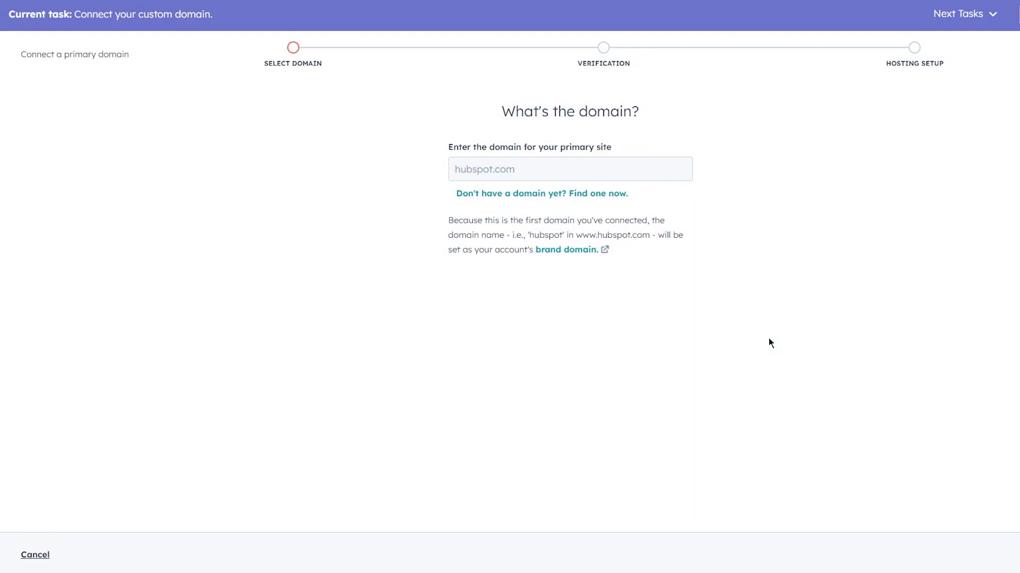
pyautogui.click(621, 193)
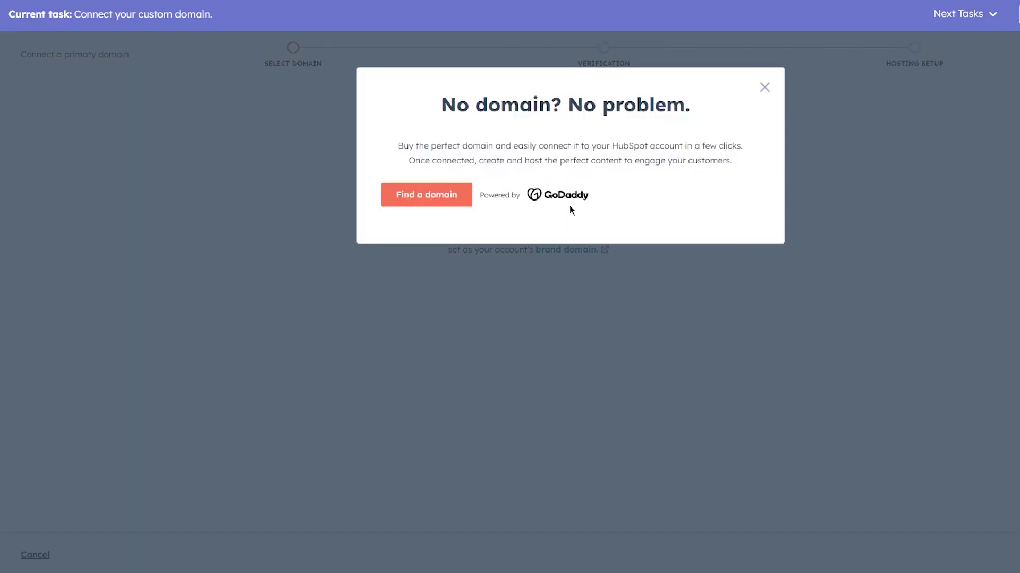
pyautogui.click(764, 87)
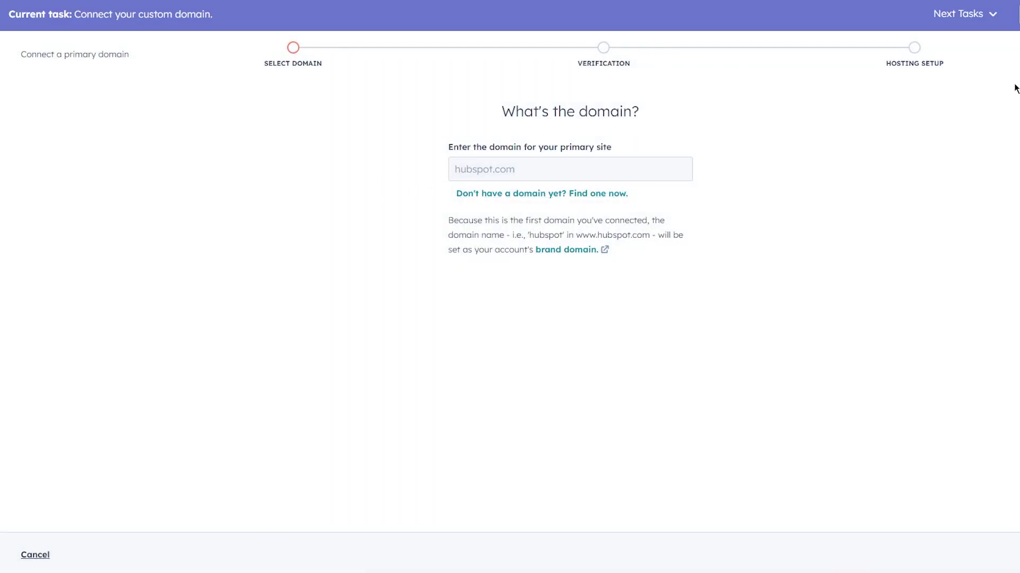
pyautogui.moveTo(1015, 86)
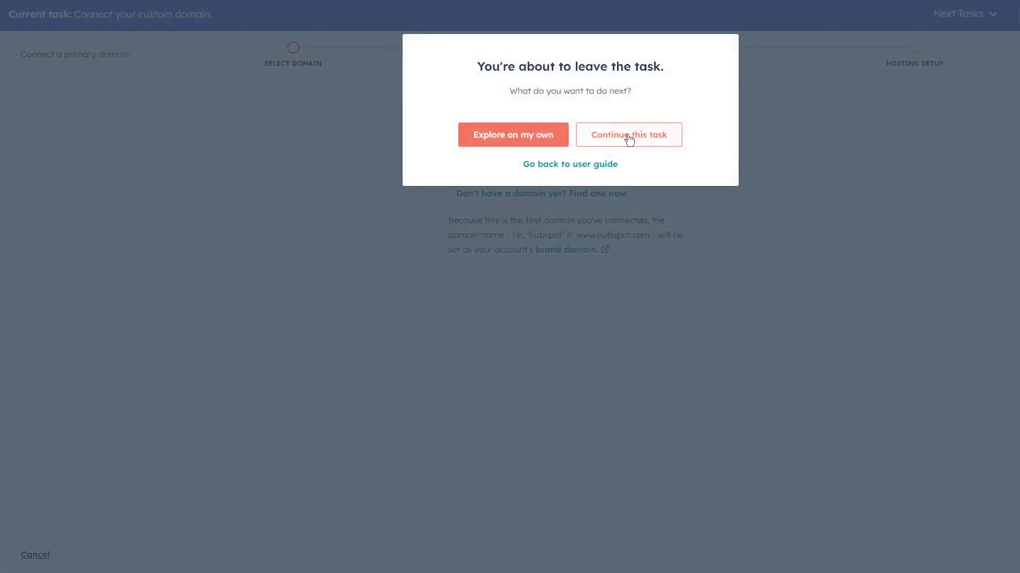
pyautogui.click(630, 137)
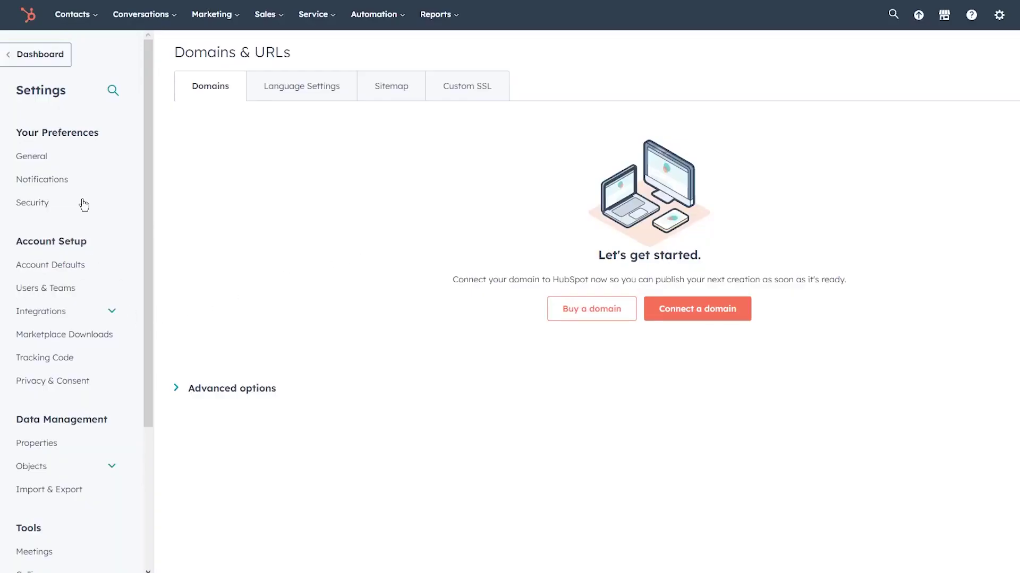
# Return to the dashboards library from the Settings sidebar's Dashboard link.
pyautogui.click(36, 63)
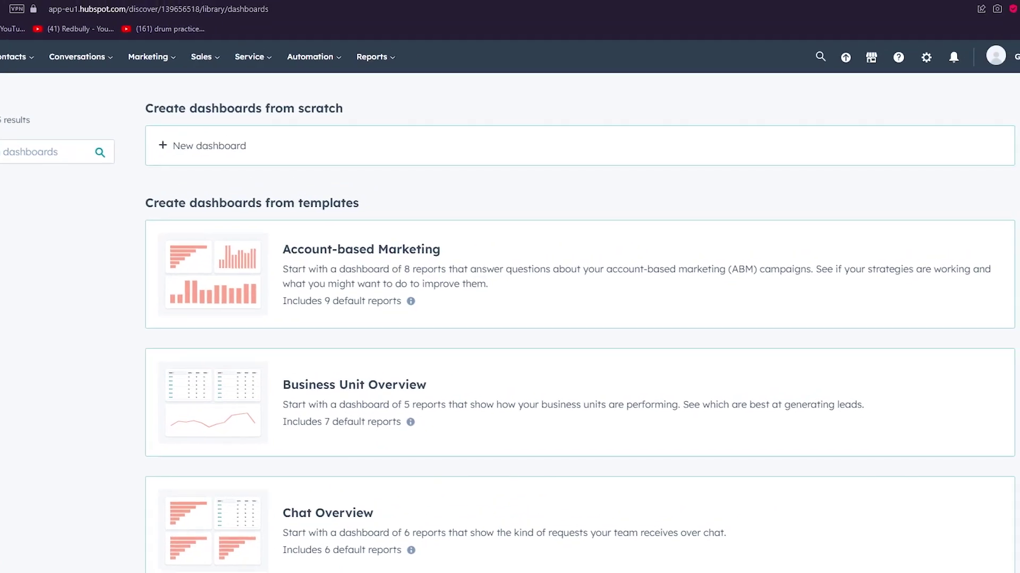
pyautogui.hotkey('ctrl', 't')
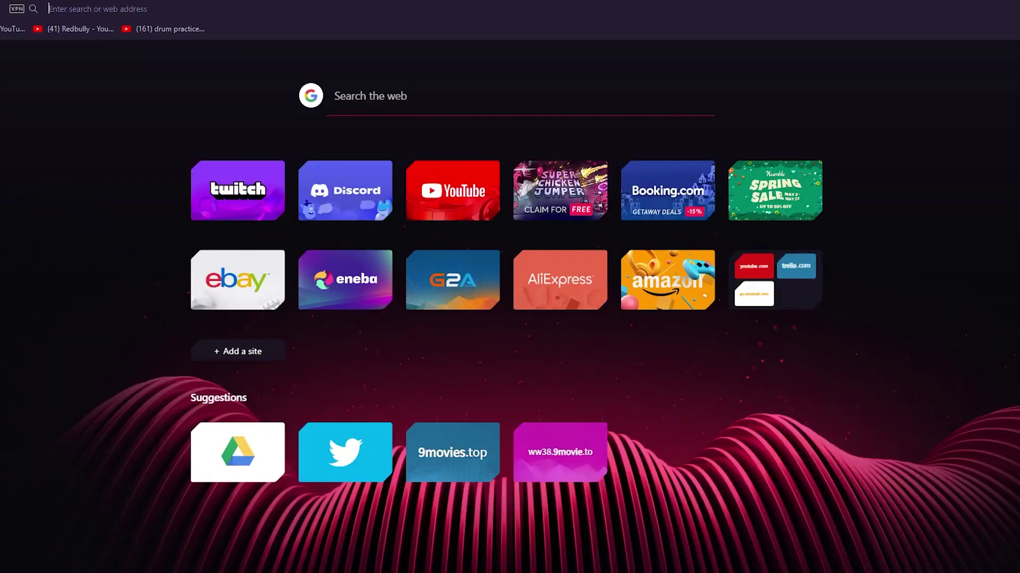
pyautogui.write('w')
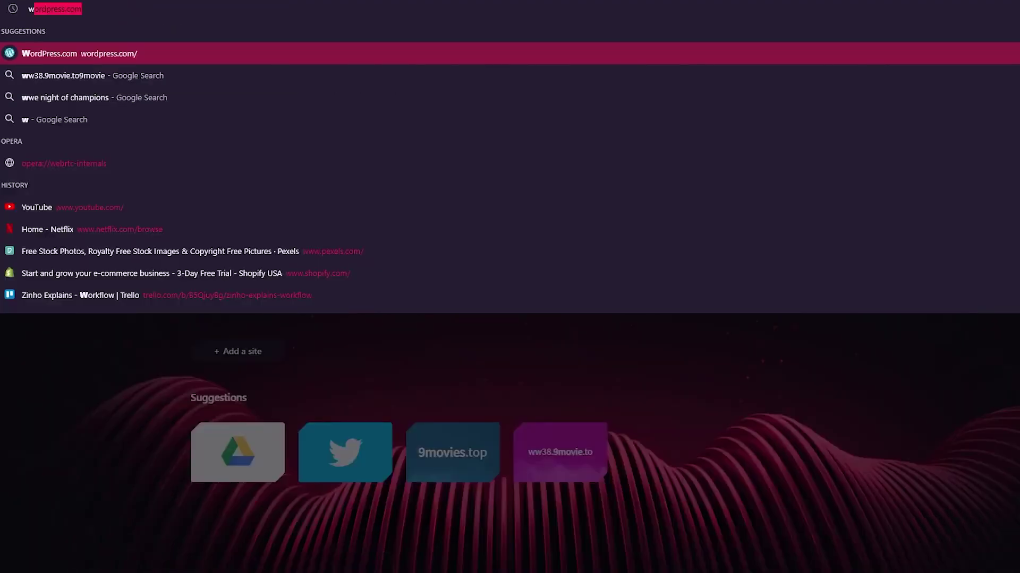
pyautogui.write('ww.web')
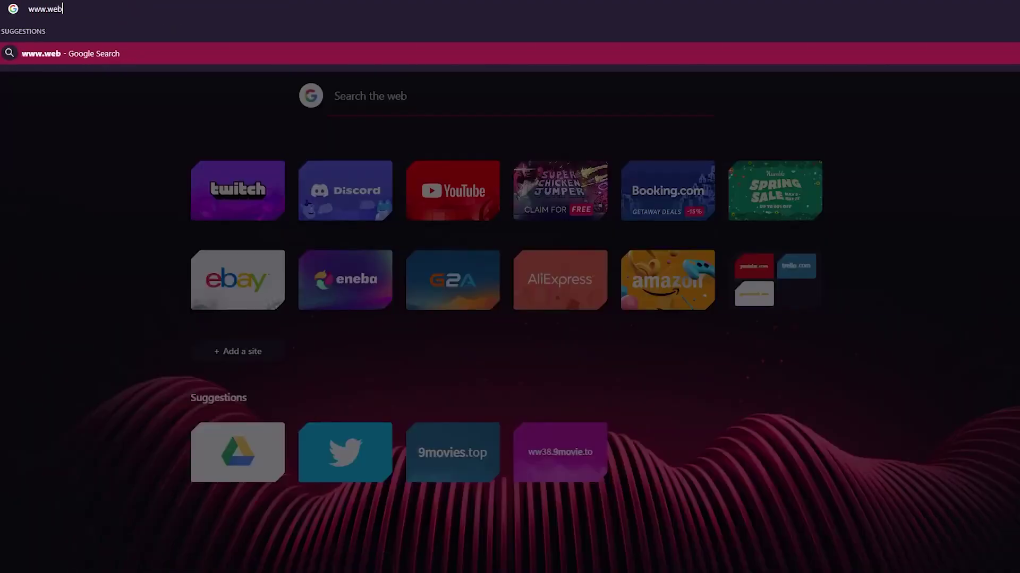
pyautogui.write('siteworl')
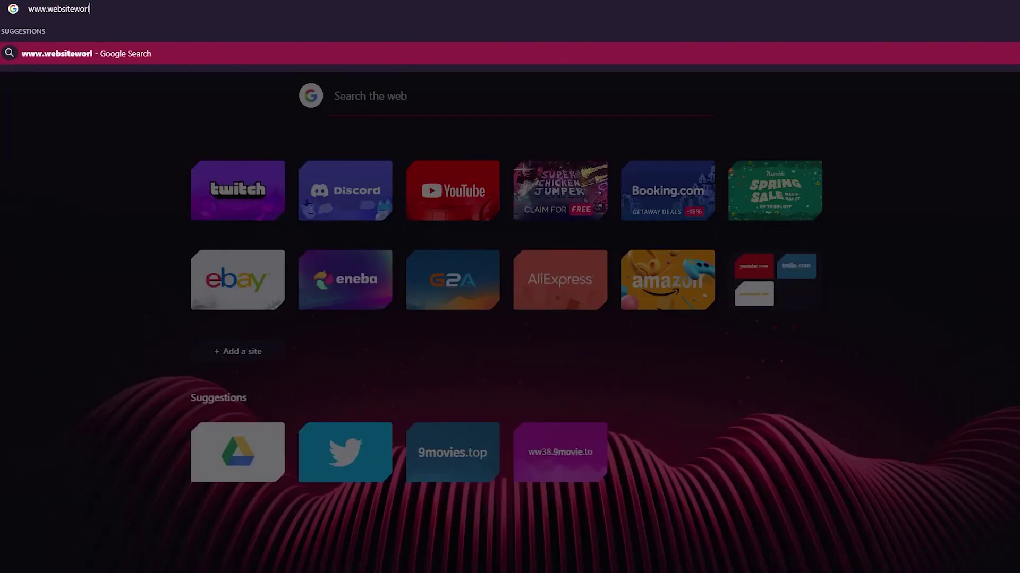
pyautogui.write('dmedia.co')
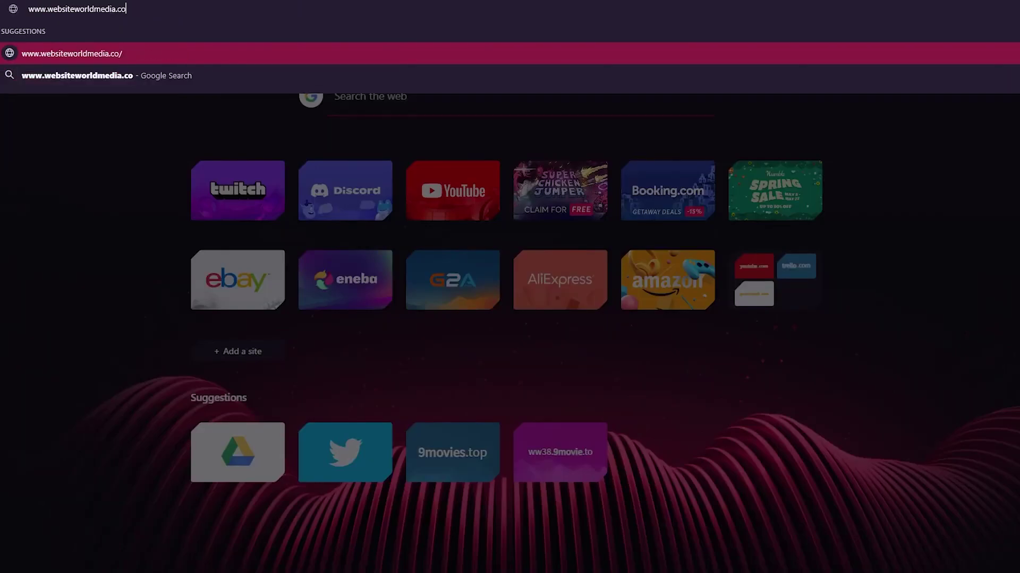
pyautogui.write('m/hubspo')
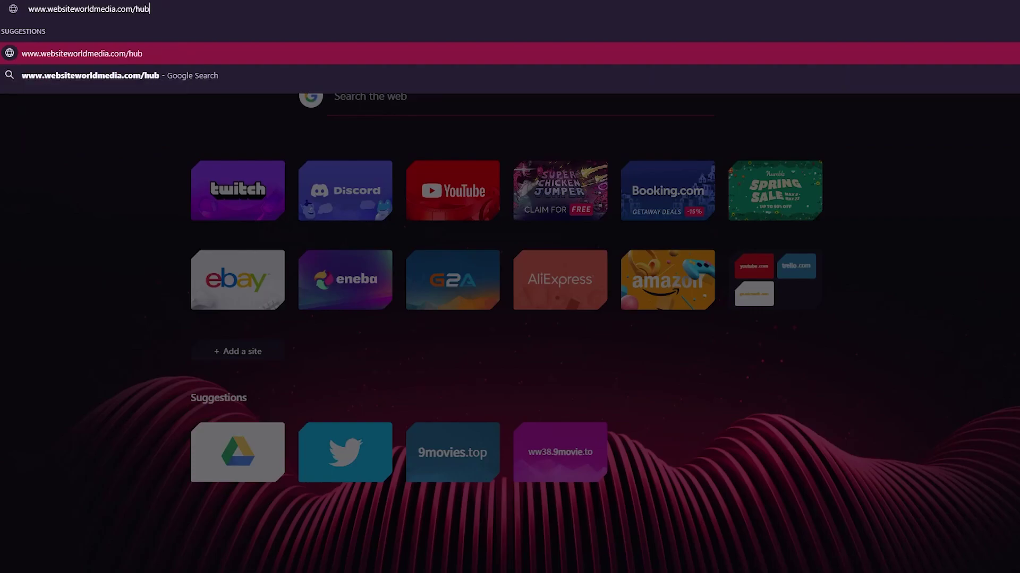